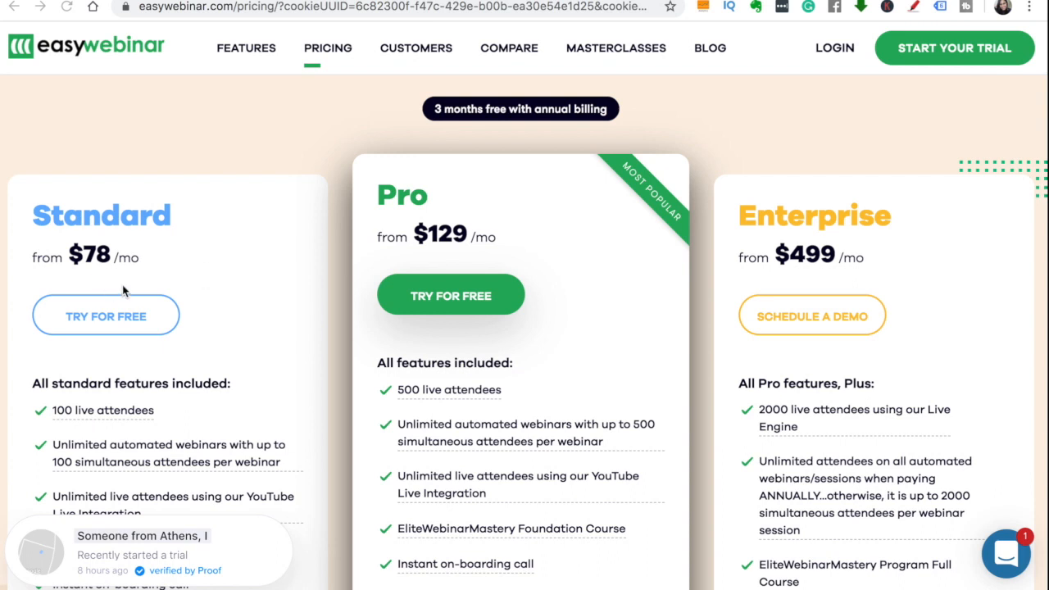
- Start the free trial sign-up for the Standard plan from the pricing page
scroll(125, 291, "down", 2)
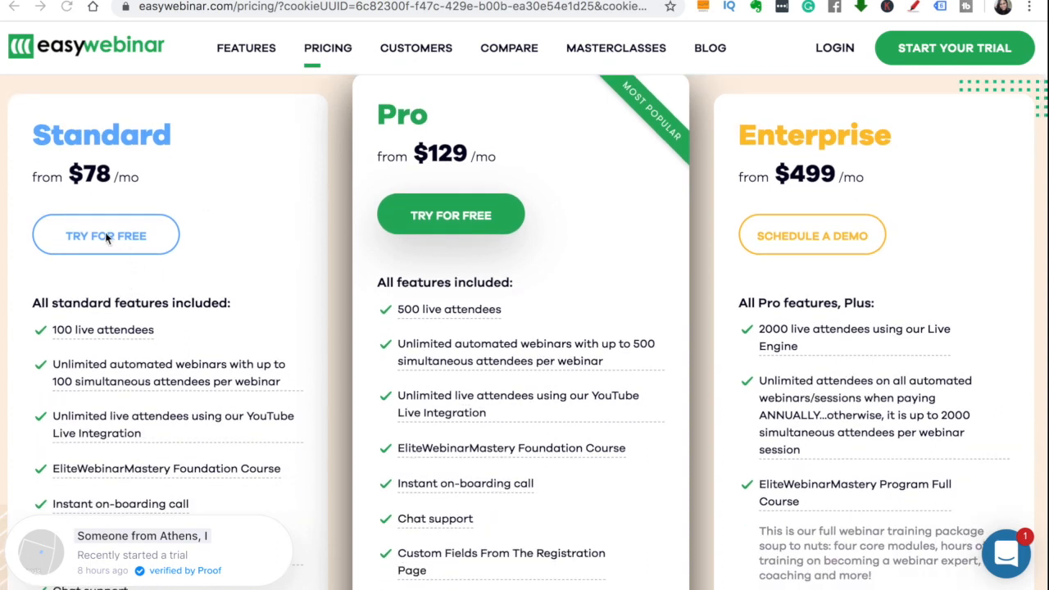
left_click(106, 236)
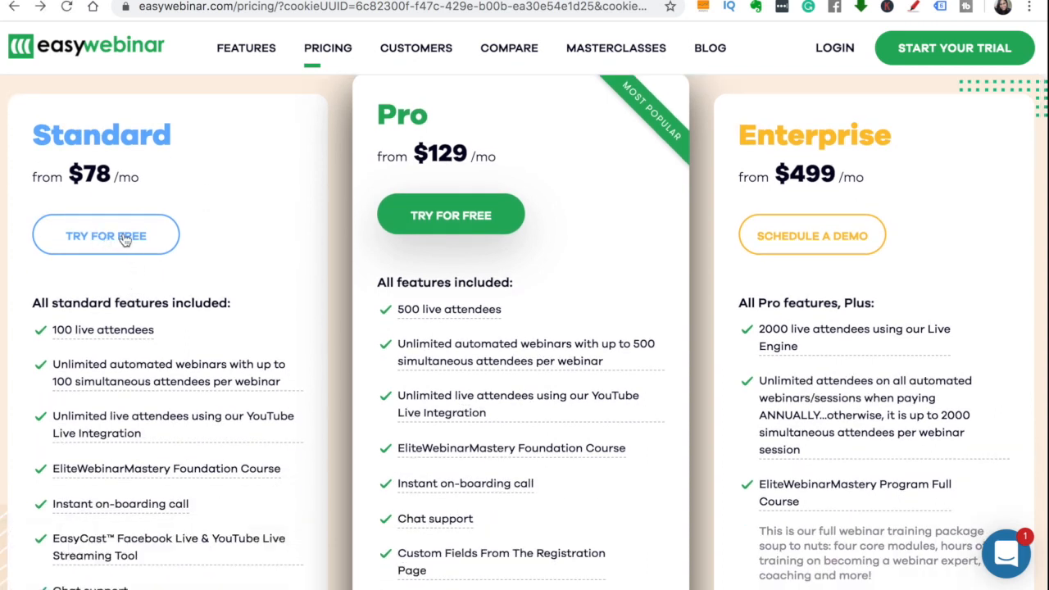
left_click(124, 239)
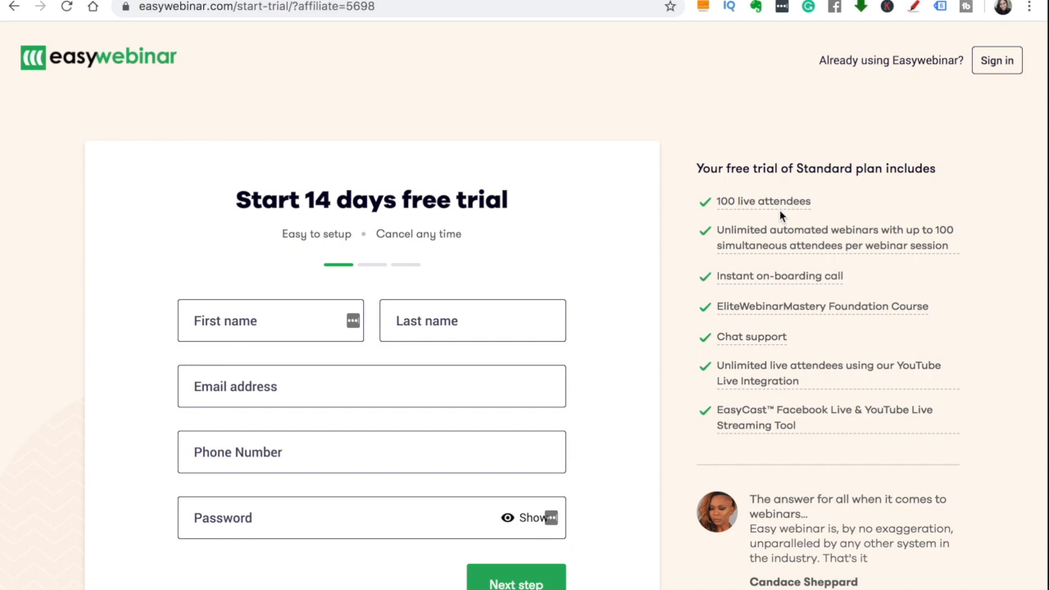
- Review the features included in the Standard plan's free trial and the fields of the sign-up form
left_click_drag(730, 231, 848, 230)
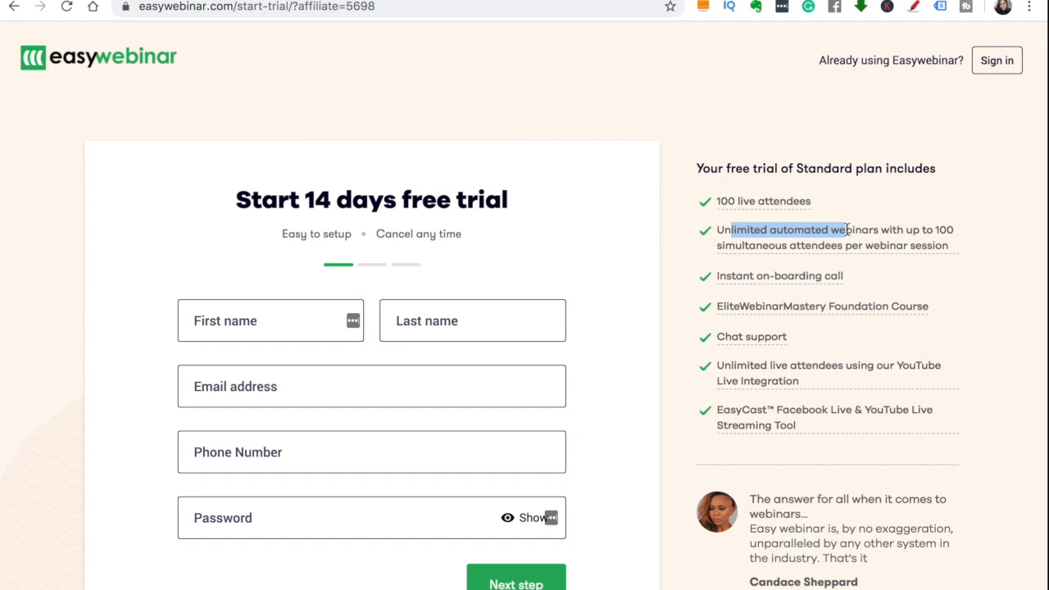
left_click(865, 242)
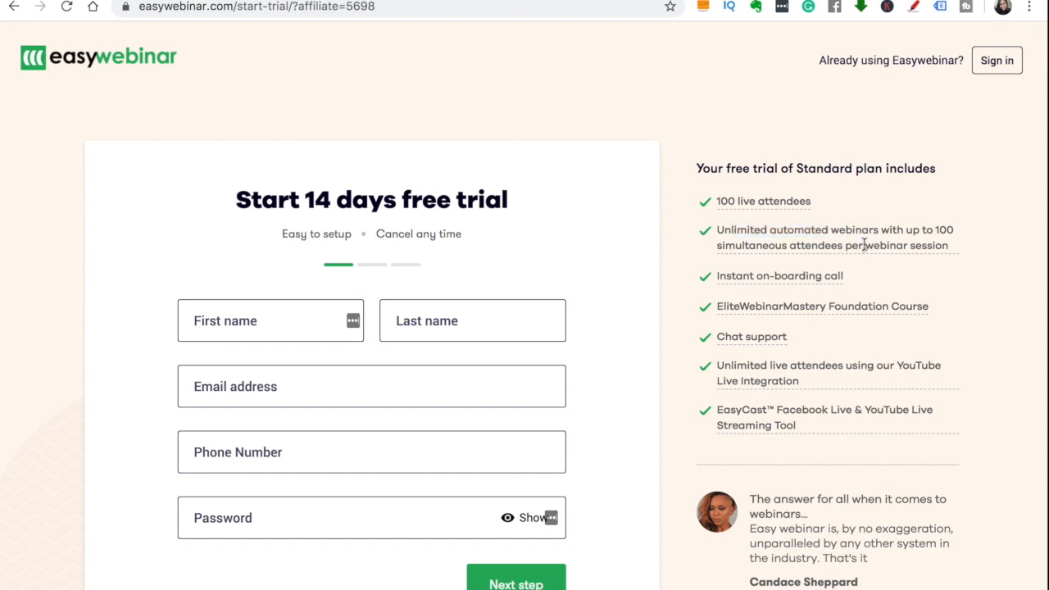
left_click_drag(718, 231, 919, 231)
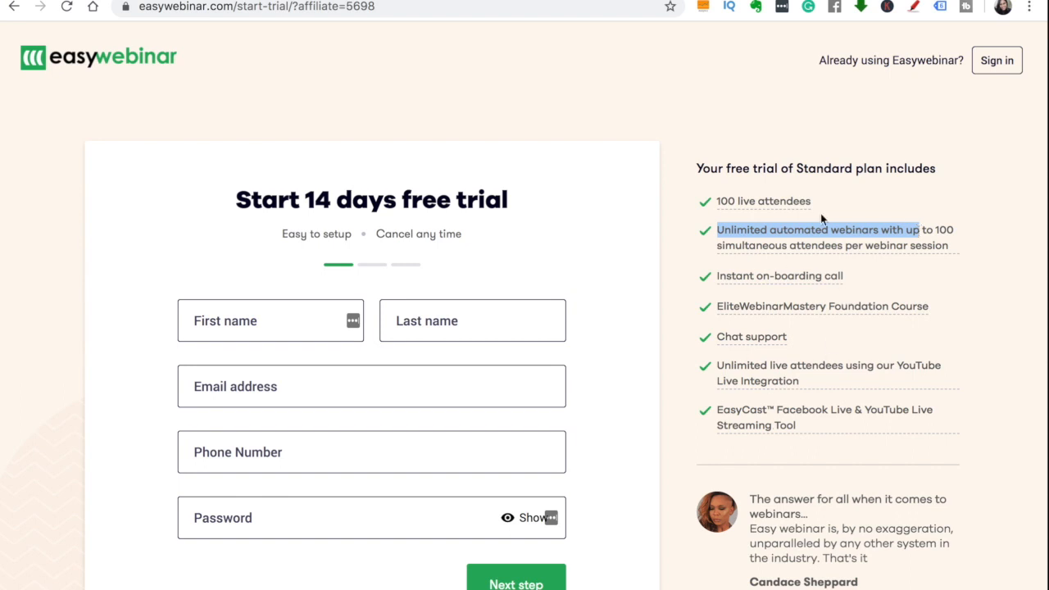
left_click(732, 152)
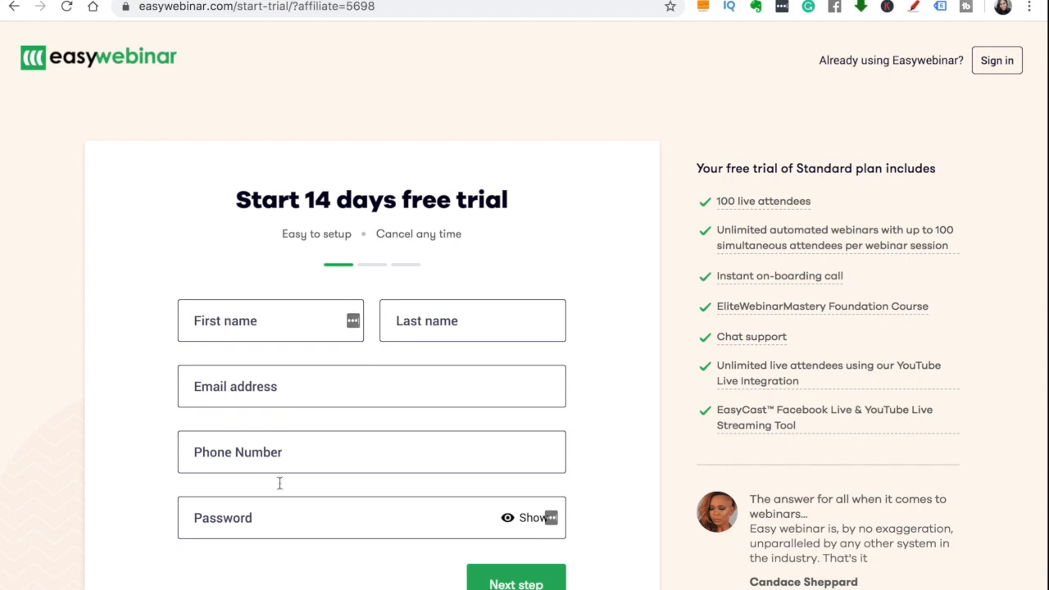
scroll(320, 287, "down", 1)
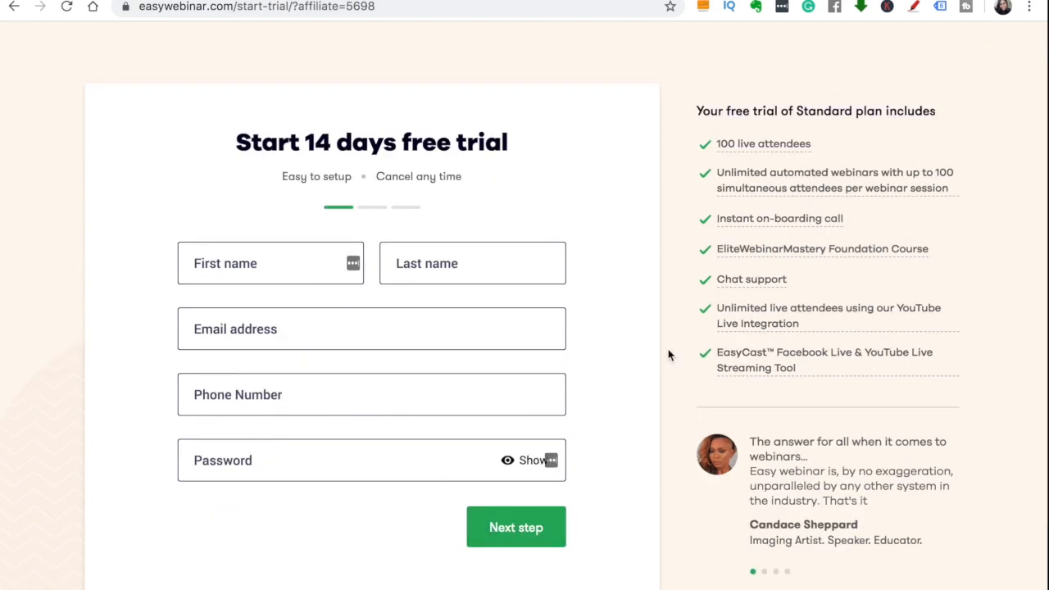
scroll(668, 354, "up", 1)
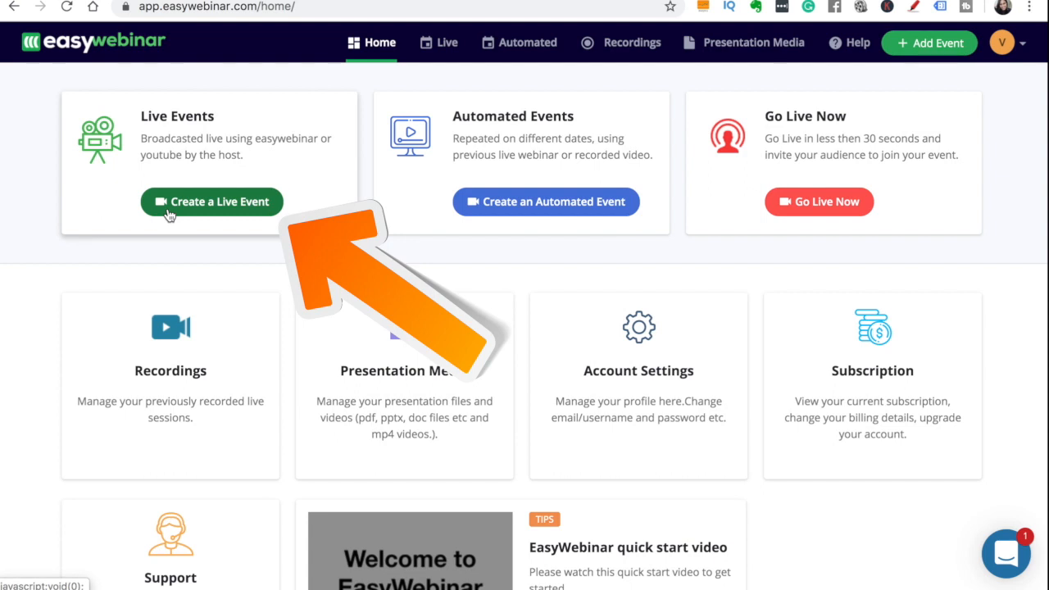
- Create and schedule a live event titled "The Top 5 Tips For Starting A Youtube Channel"
left_click(218, 204)
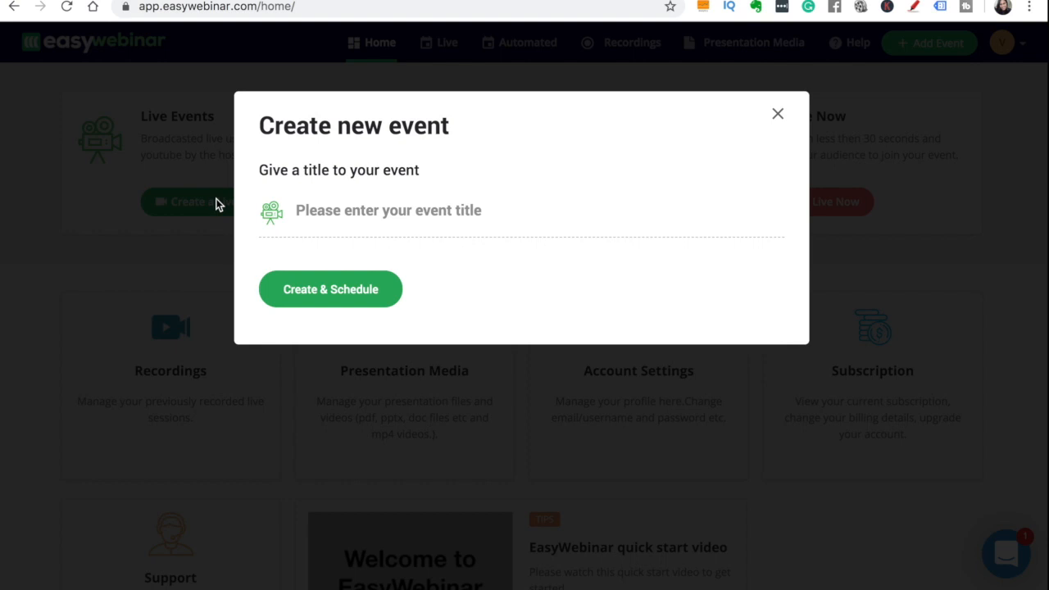
left_click(337, 210)
type("The Top ")
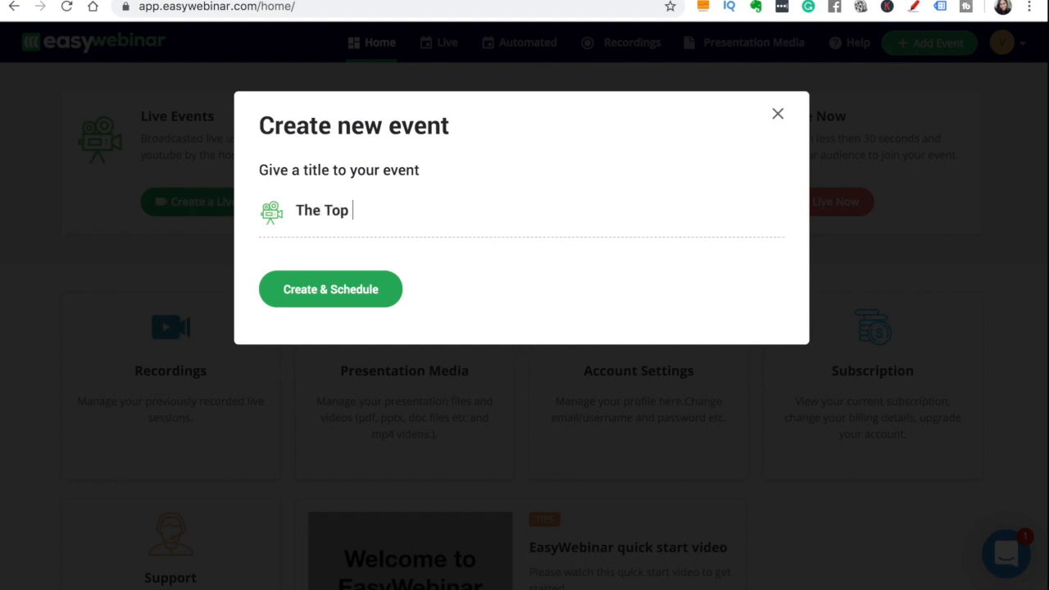
type("%")
key("BackSpace")
type("5 Tips For Starting ")
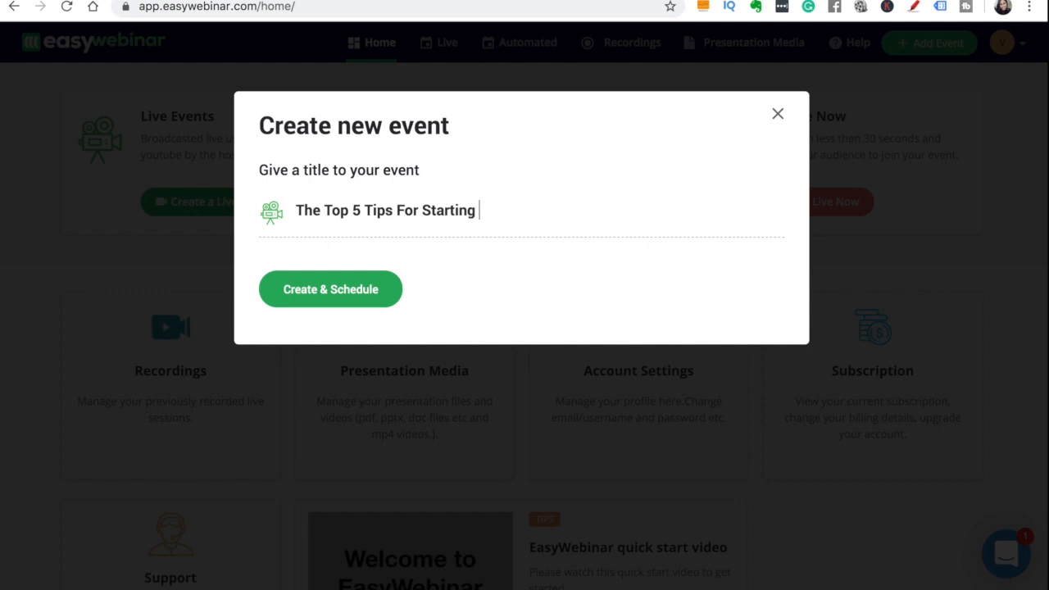
type("A Youtube Channe")
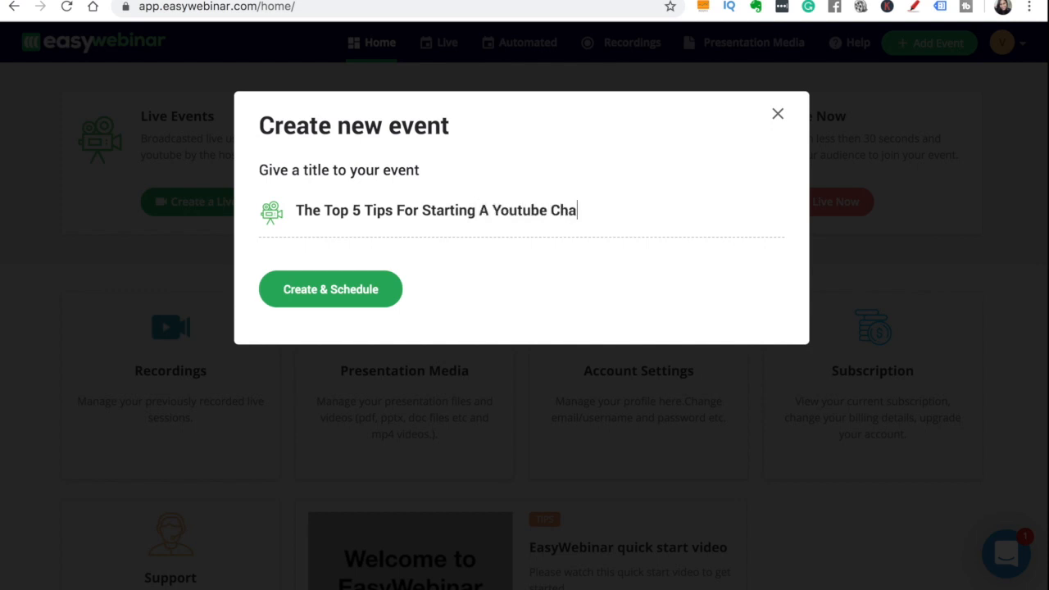
type("l")
left_click(326, 290)
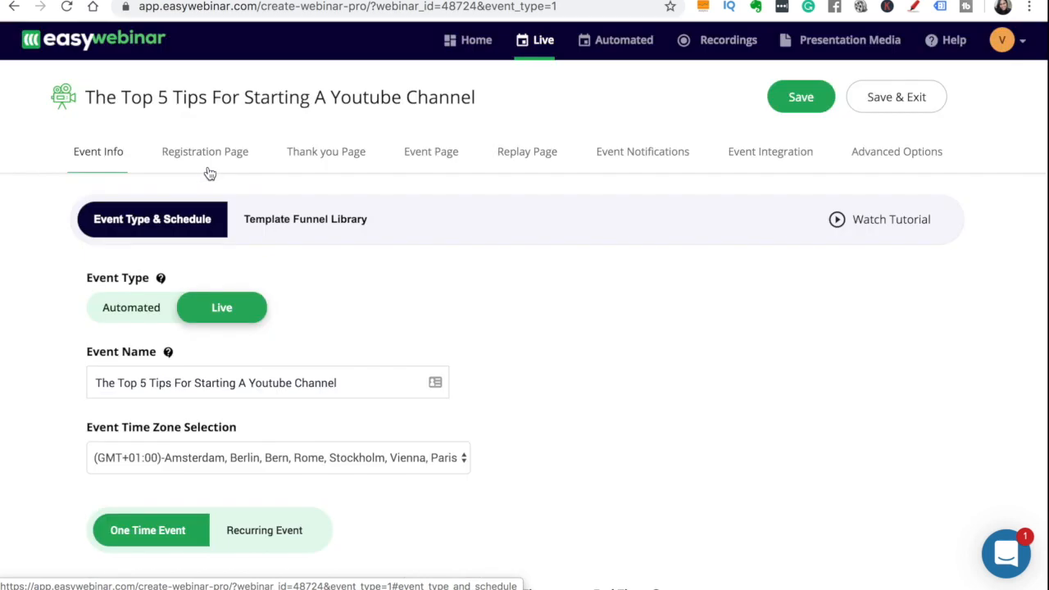
- Set the event type to Live and the event time zone to (GMT+01:00)-British Summer Time
left_click(136, 320)
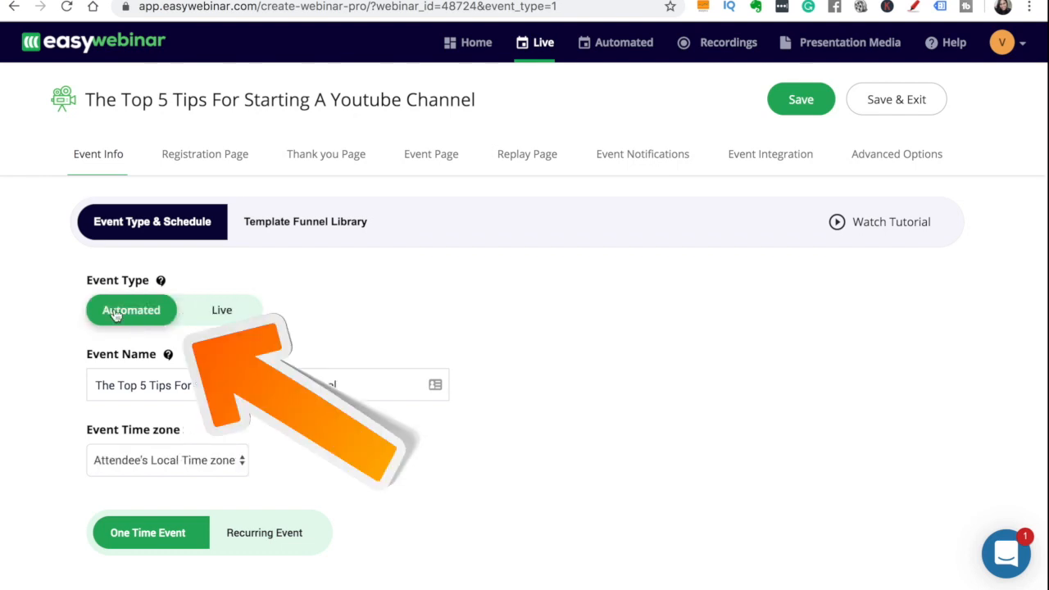
left_click(219, 314)
scroll(313, 366, "down", 1)
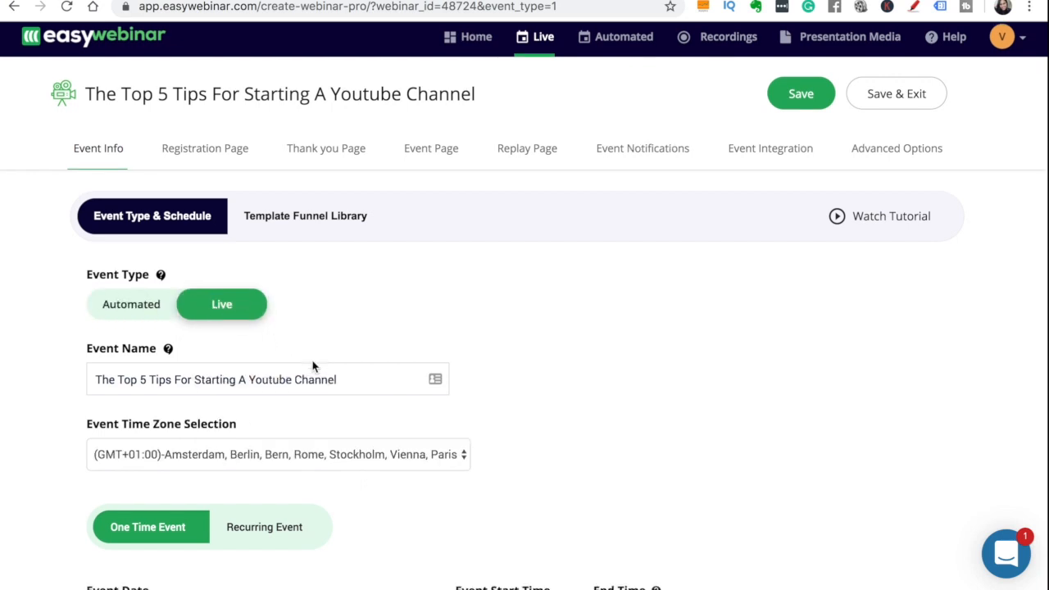
scroll(313, 366, "down", 3)
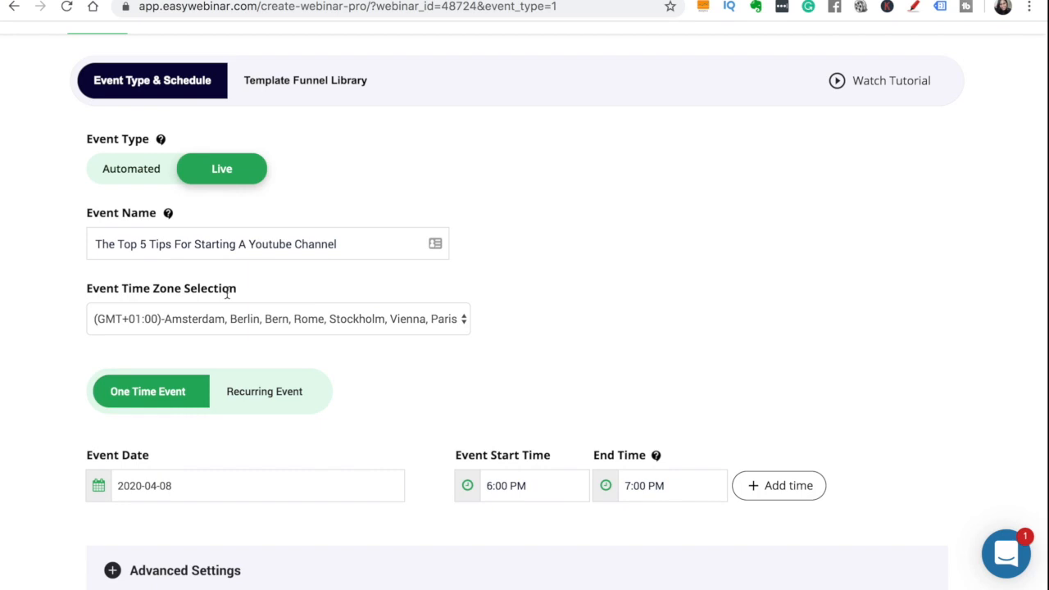
left_click(233, 323)
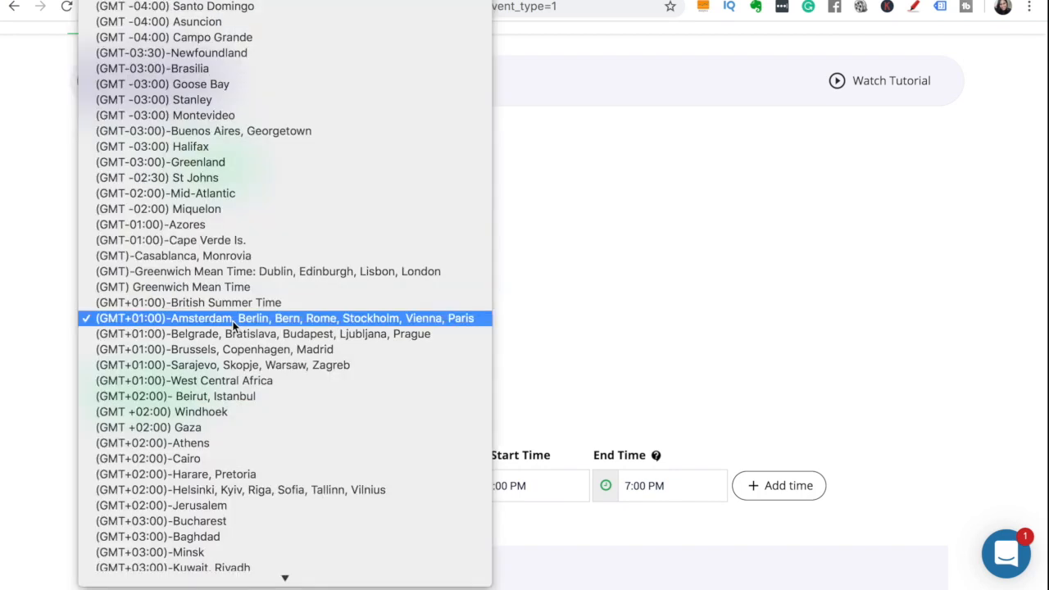
left_click(208, 303)
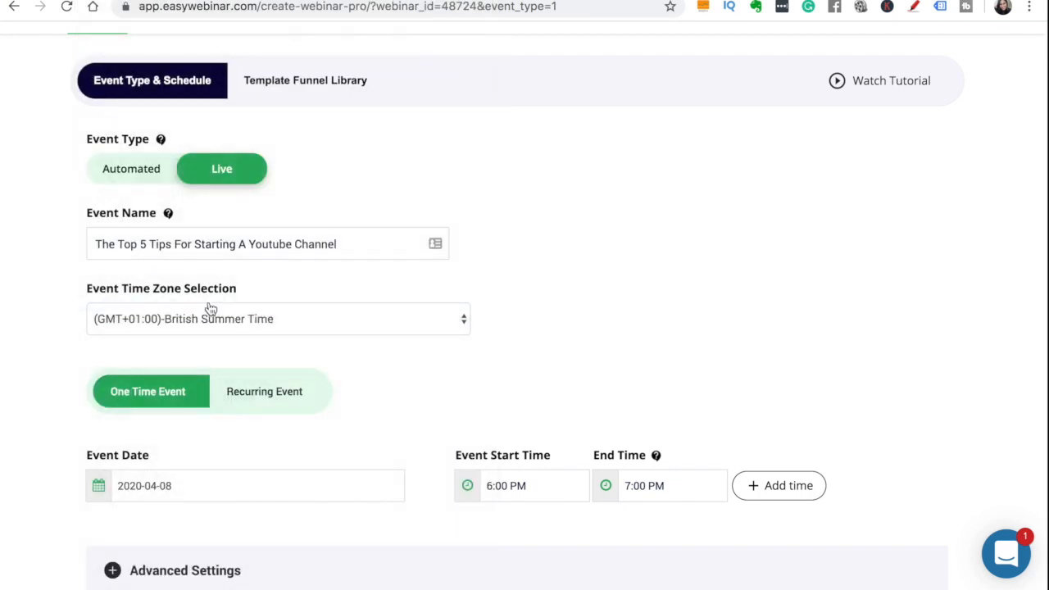
scroll(295, 363, "down", 1)
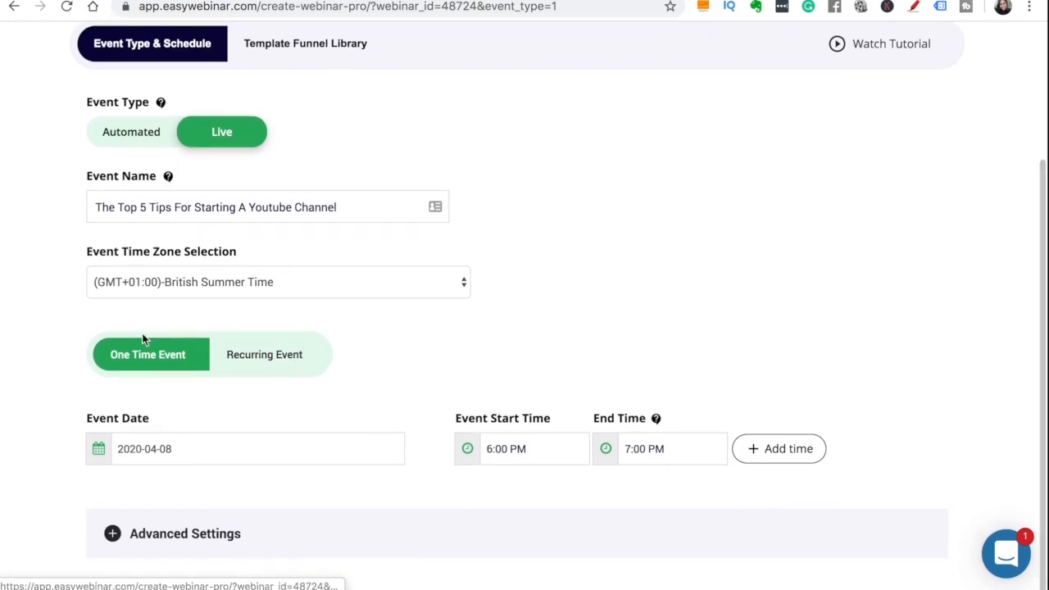
left_click(265, 358)
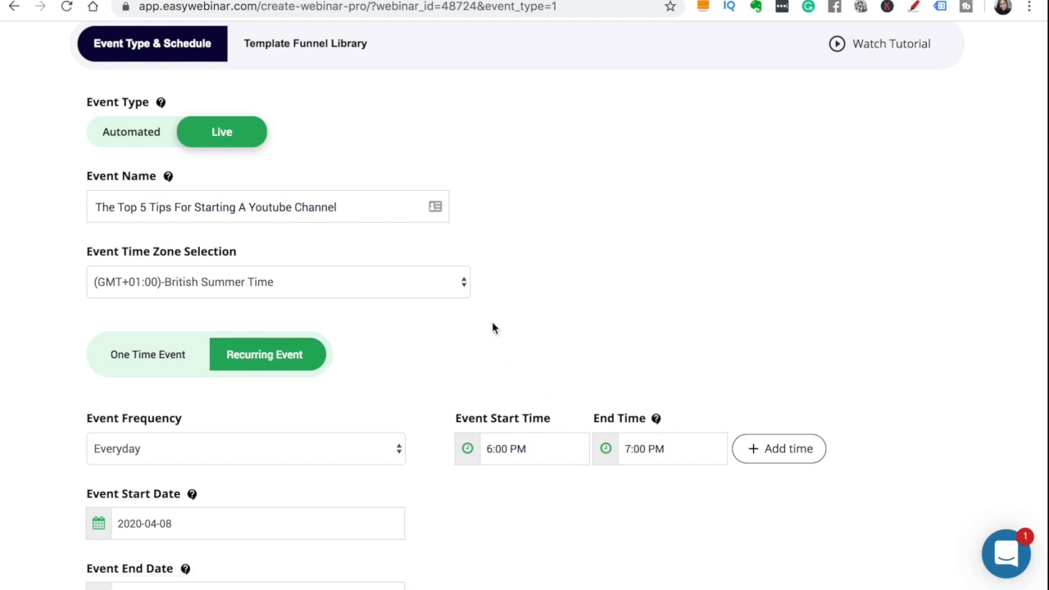
scroll(331, 335, "down", 2)
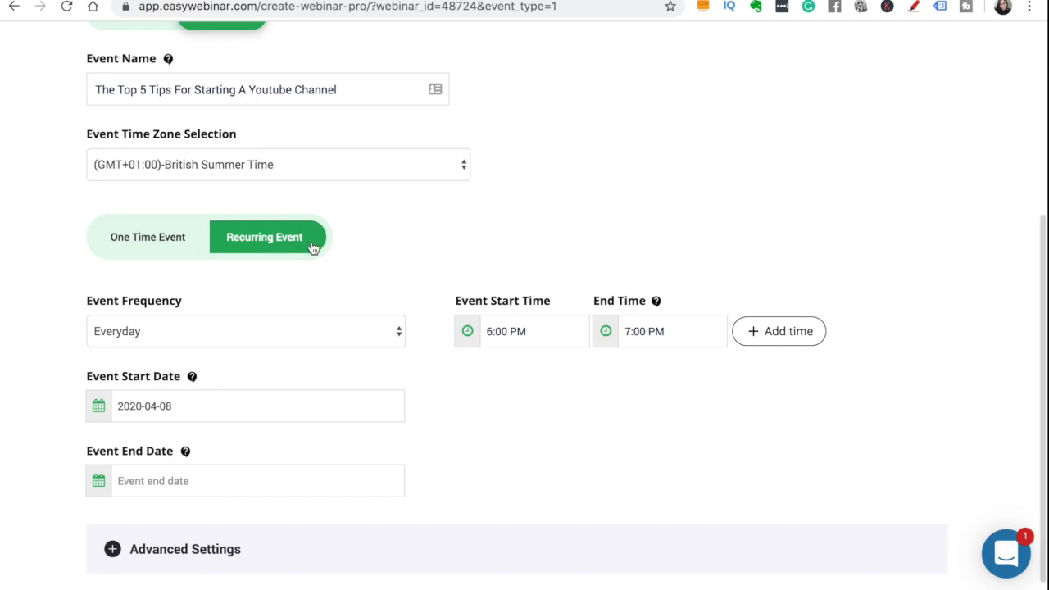
left_click(145, 237)
- Set the one-time event's date to 2020-04-15
scroll(279, 457, "down", 2)
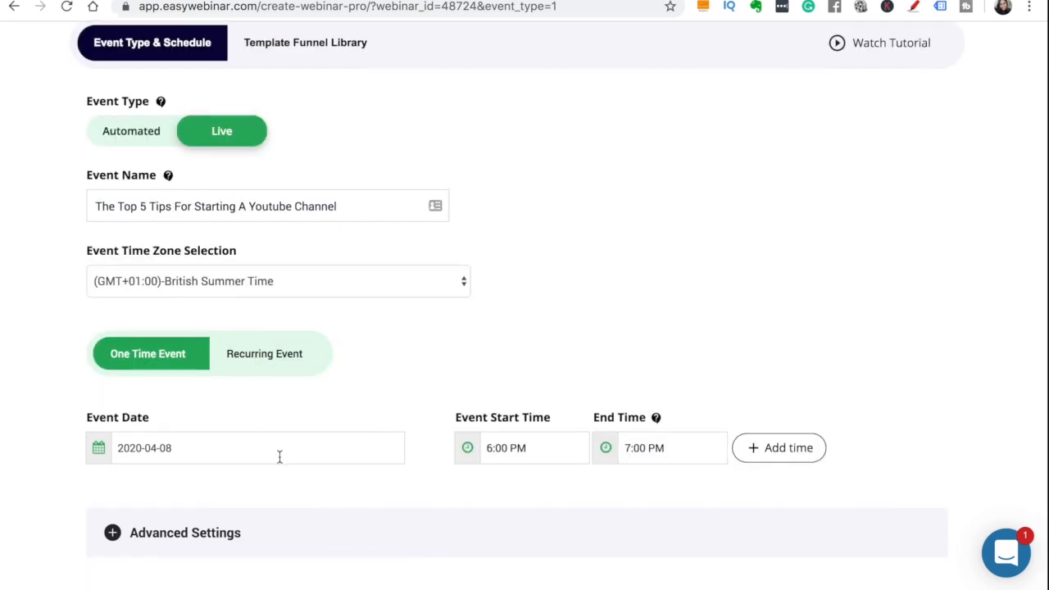
left_click(163, 441)
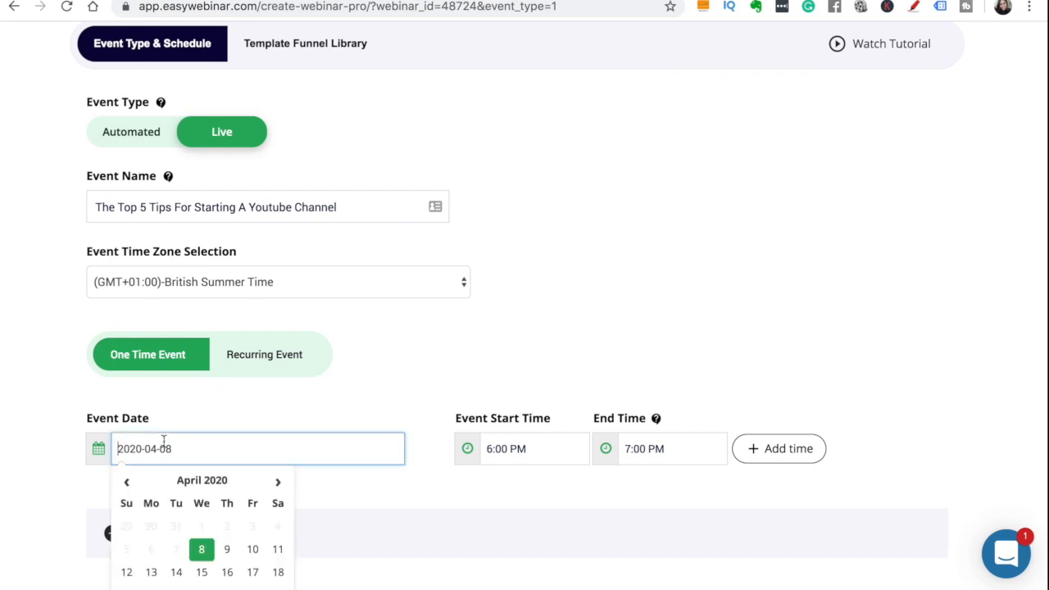
scroll(264, 519, "down", 2)
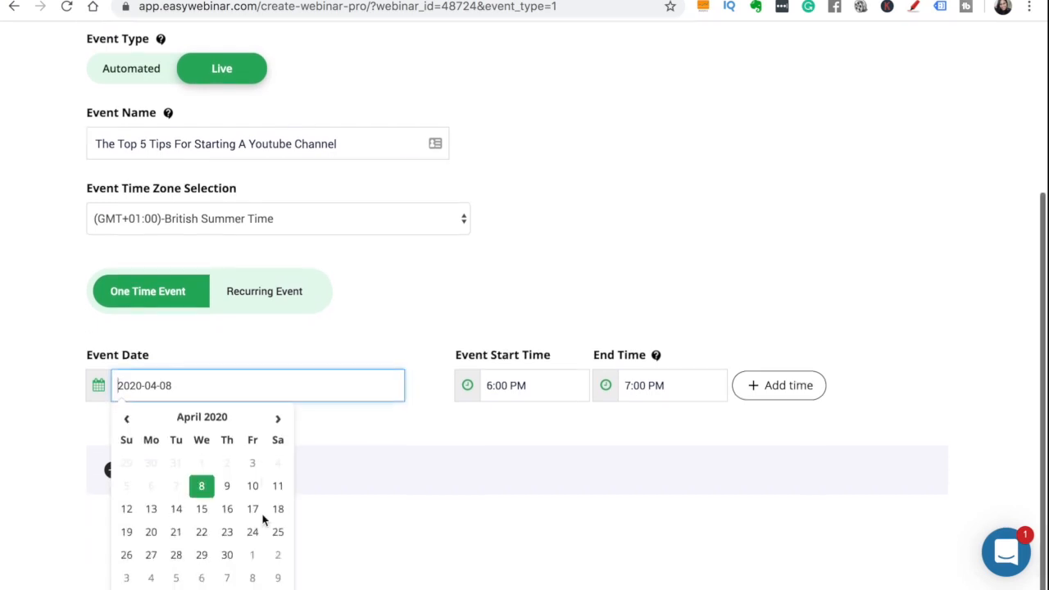
left_click(202, 510)
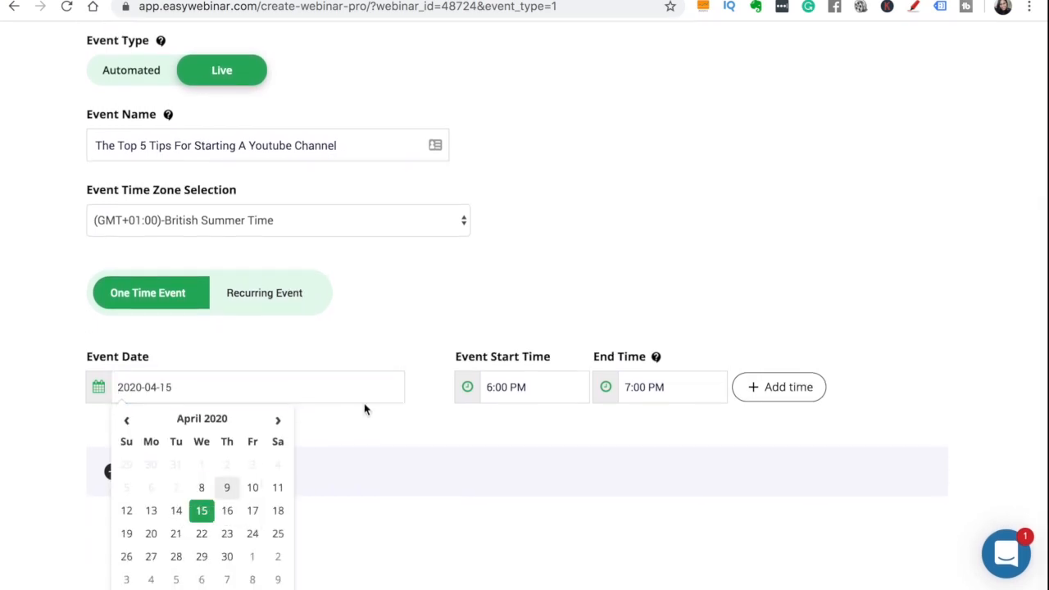
left_click(445, 317)
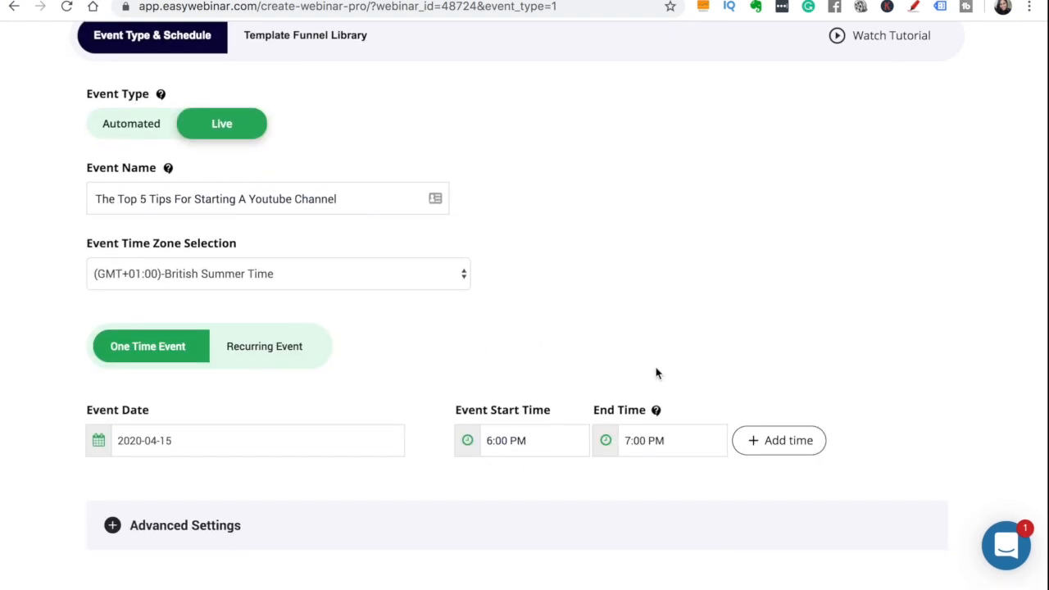
- Set the event's start time to 8:00 PM and its end time to 9:00 PM
left_click(499, 453)
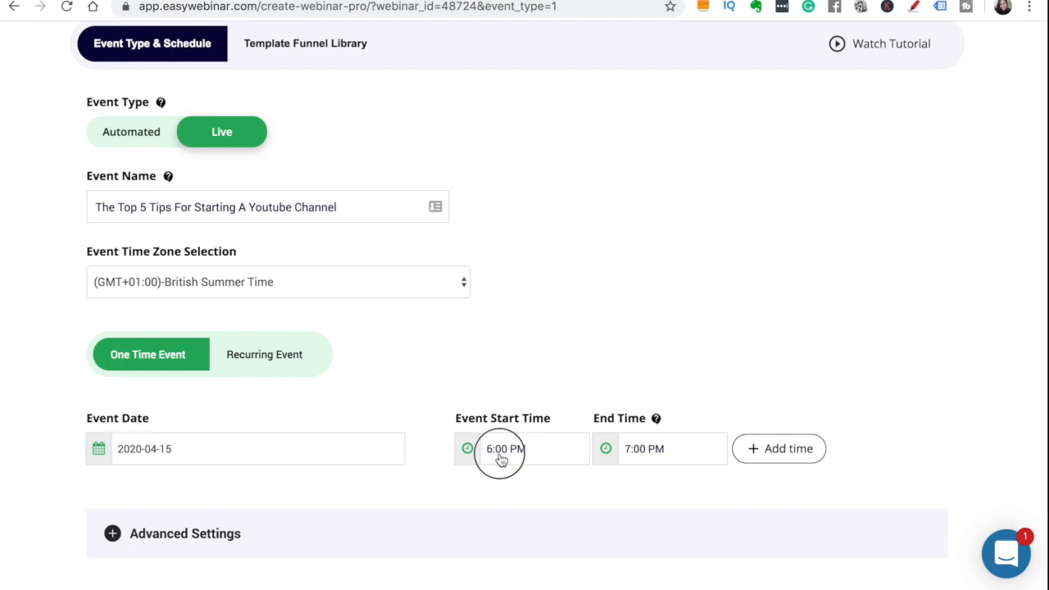
left_click(472, 494)
left_click(471, 497)
mouse_move(662, 412)
left_click(648, 449)
left_click(610, 493)
left_click(609, 493)
left_click(708, 319)
scroll(486, 307, "down", 1)
scroll(486, 307, "up", 1)
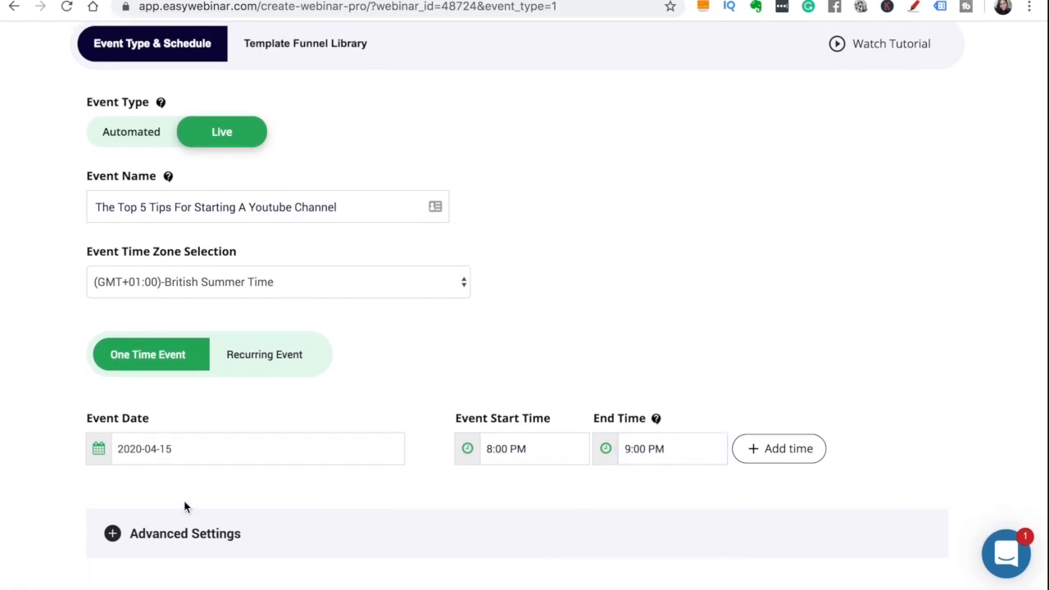
- Enable instant replay in the event's advanced settings
left_click(149, 534)
scroll(148, 530, "down", 3)
scroll(228, 385, "down", 5)
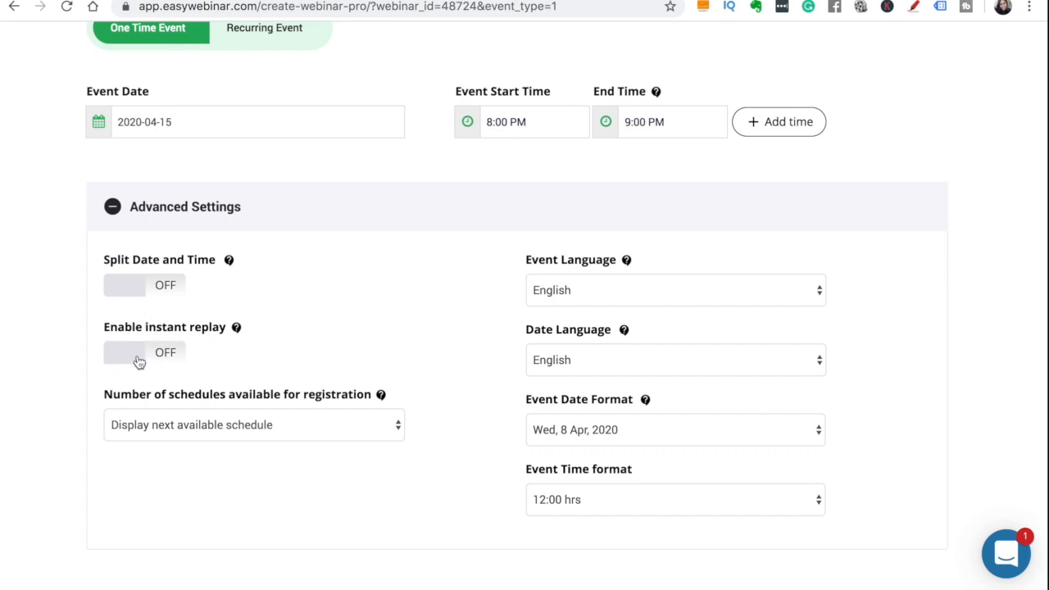
left_click(166, 358)
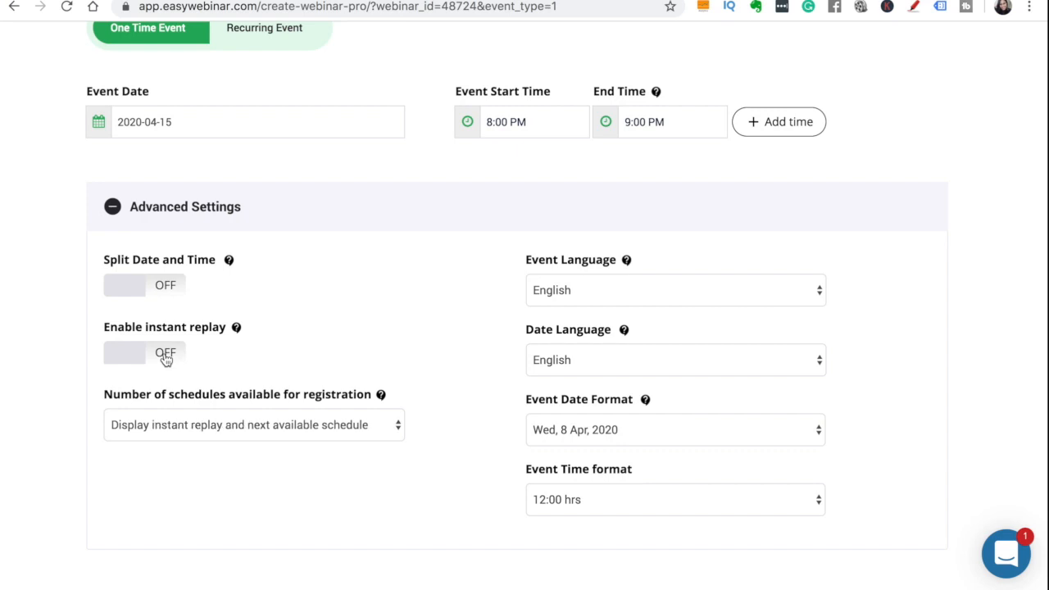
left_click(166, 354)
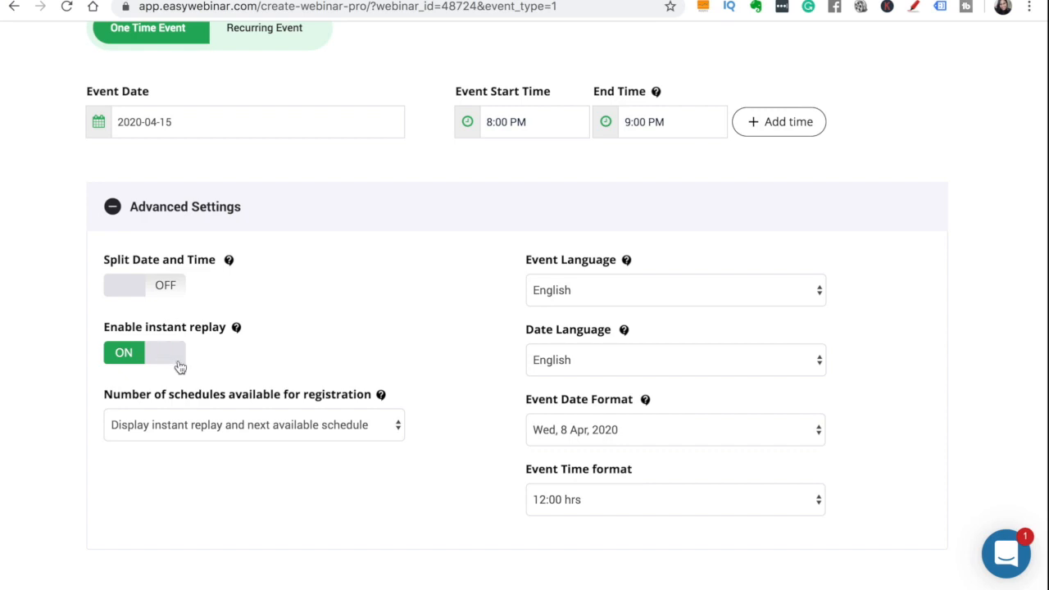
scroll(237, 349, "down", 1)
scroll(238, 349, "up", 1)
- Look at the registration page settings and return to the event info
scroll(236, 349, "up", 10)
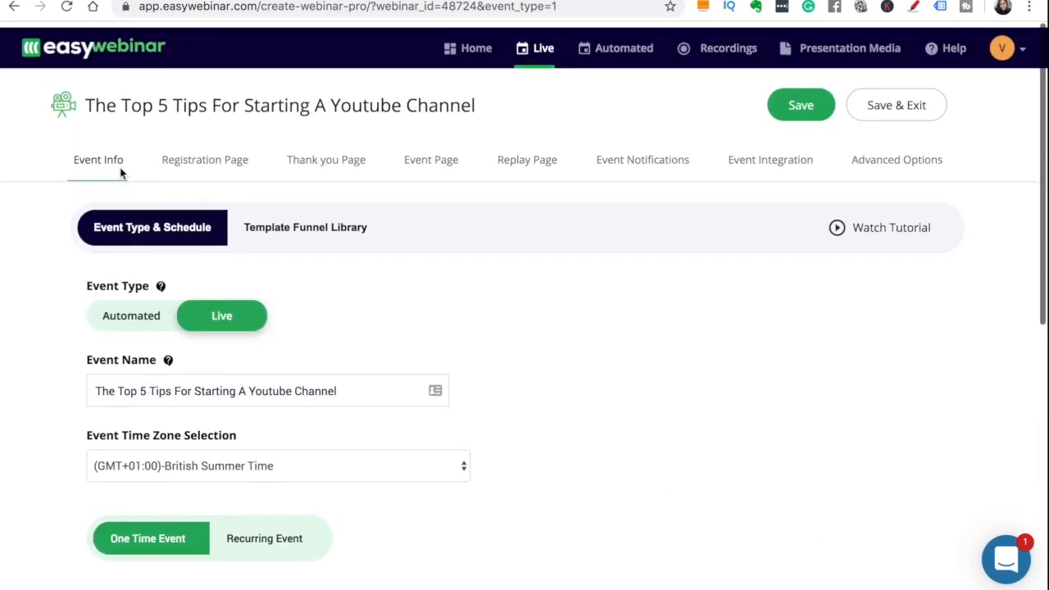
left_click(201, 156)
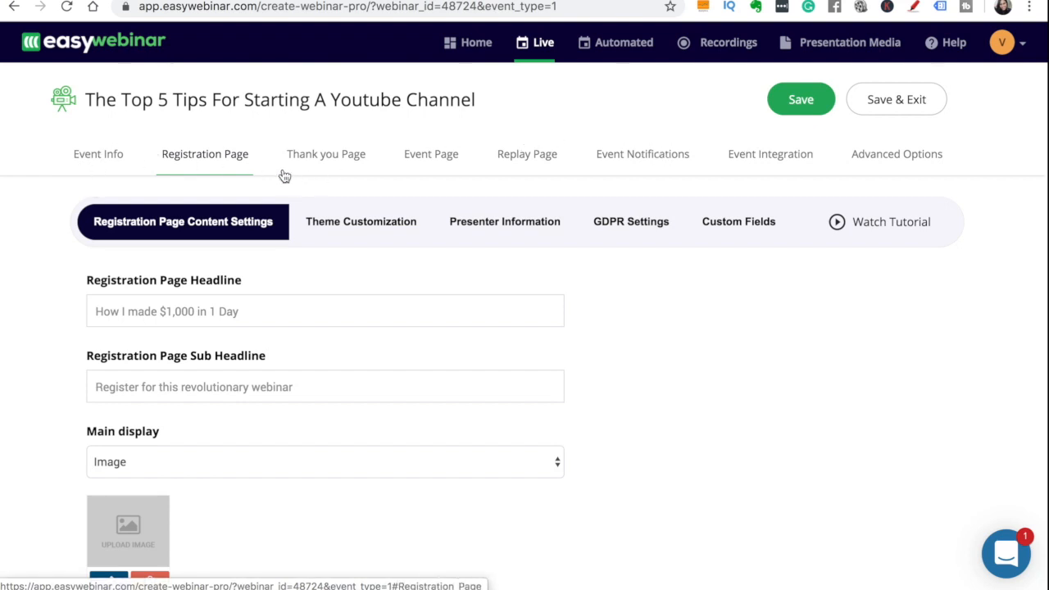
left_click(101, 154)
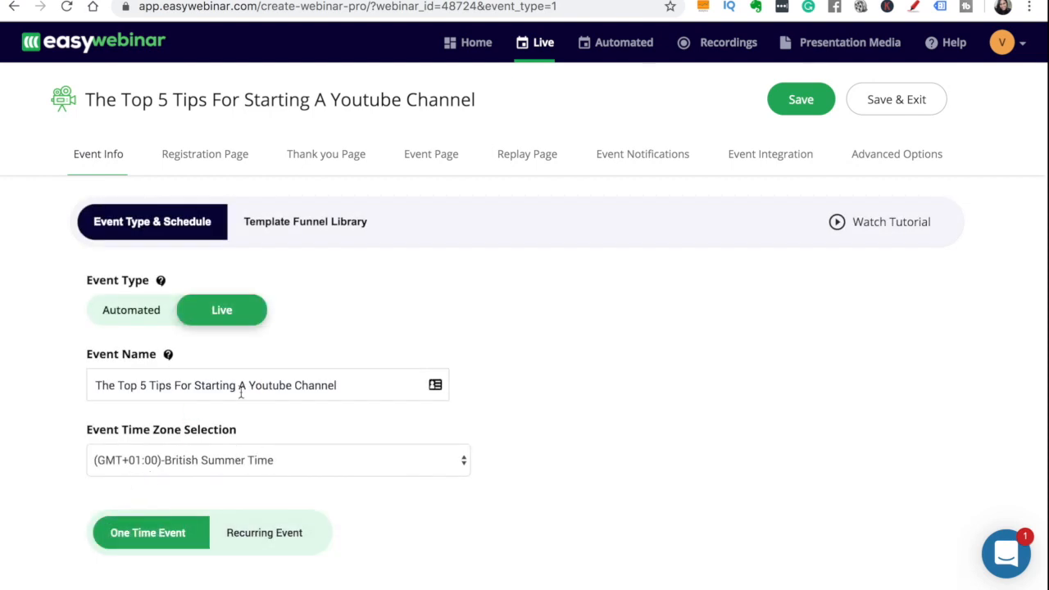
- Copy the event name "The Top 5 Tips For Starting A Youtube Channel" into the registration page headline
left_click(223, 155)
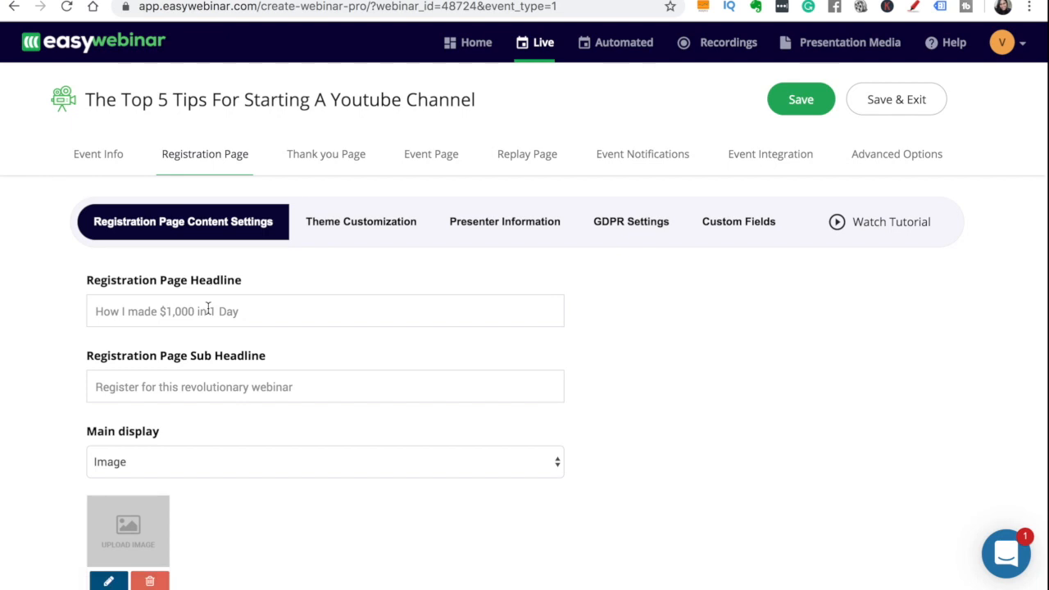
scroll(209, 308, "down", 2)
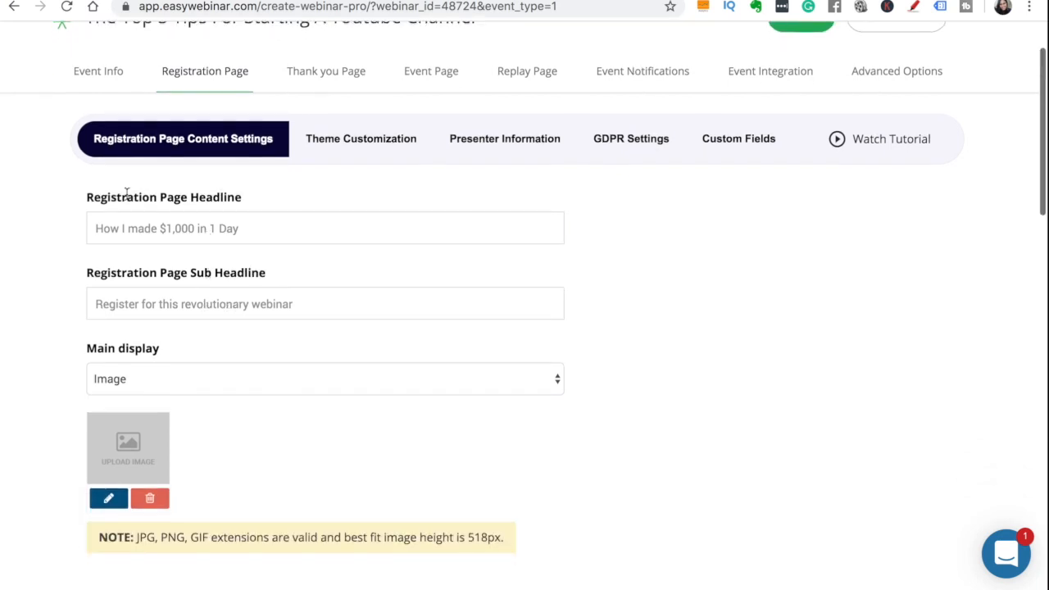
left_click(208, 233)
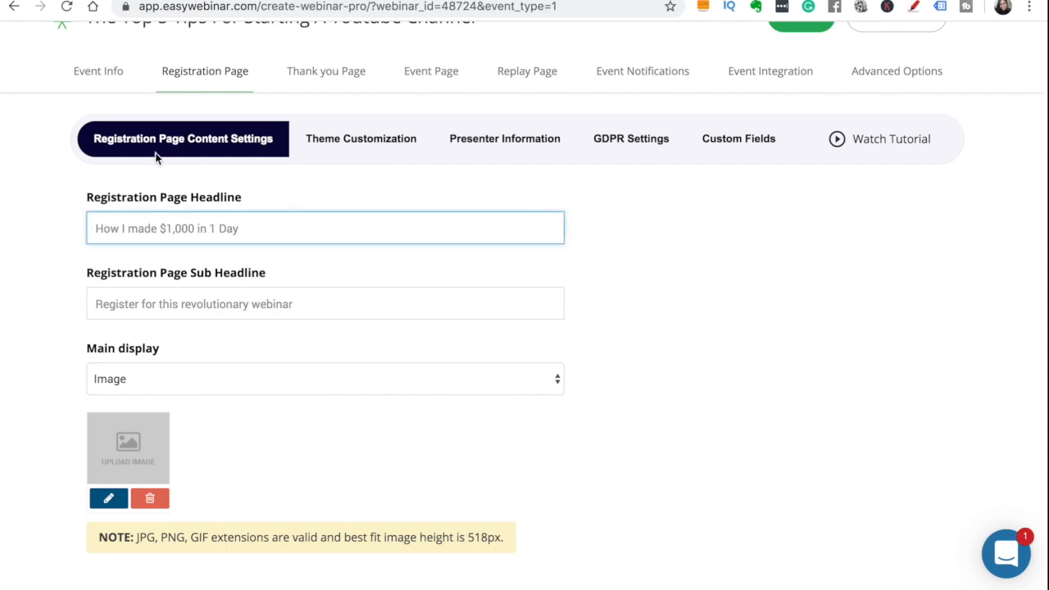
left_click(101, 74)
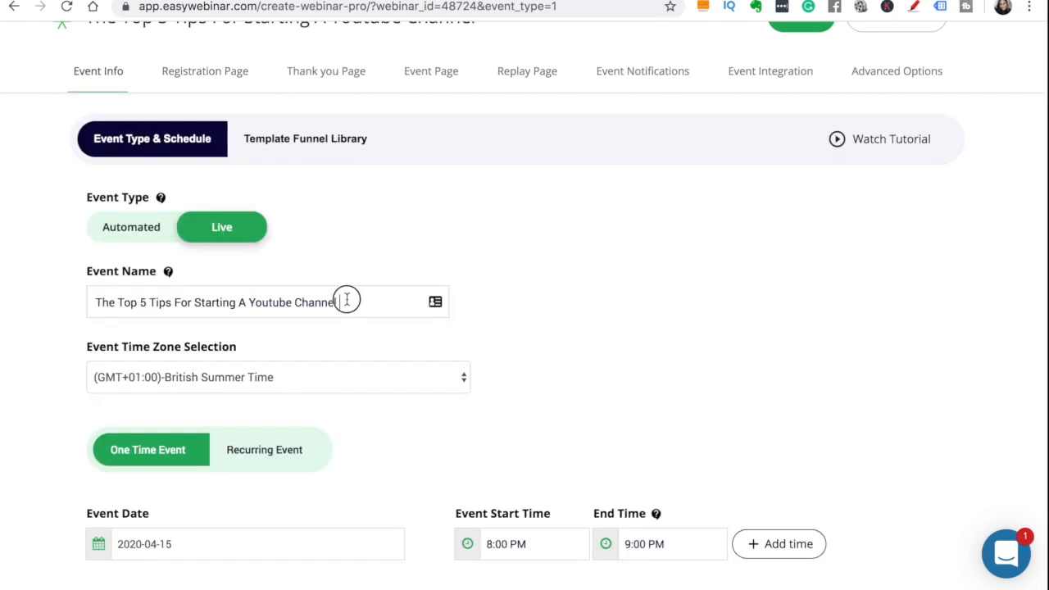
left_click_drag(347, 301, 103, 284)
key("ctrl+c")
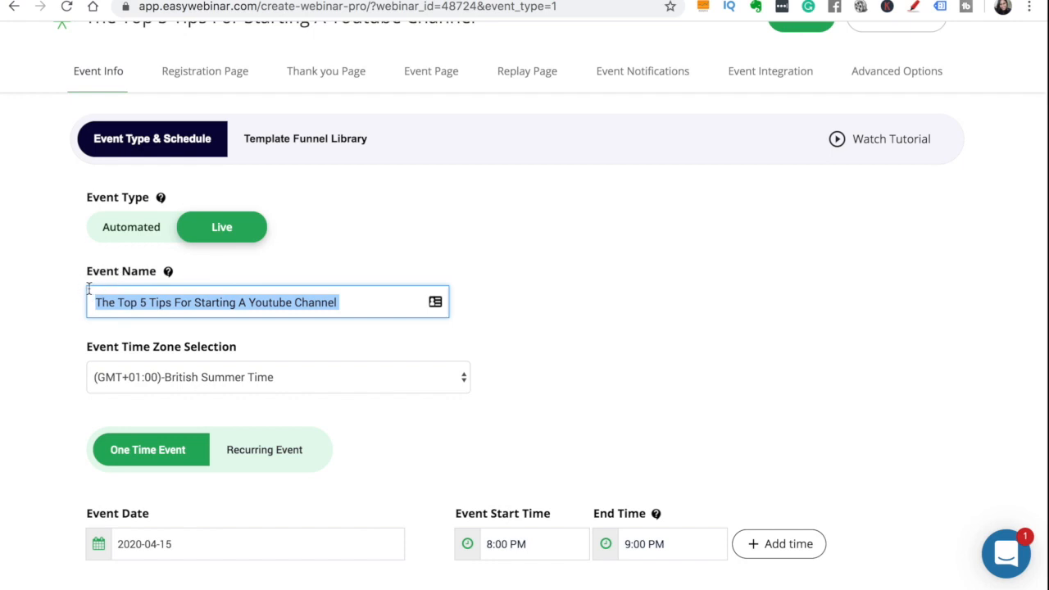
left_click(183, 72)
left_click(165, 223)
key("ctrl+v")
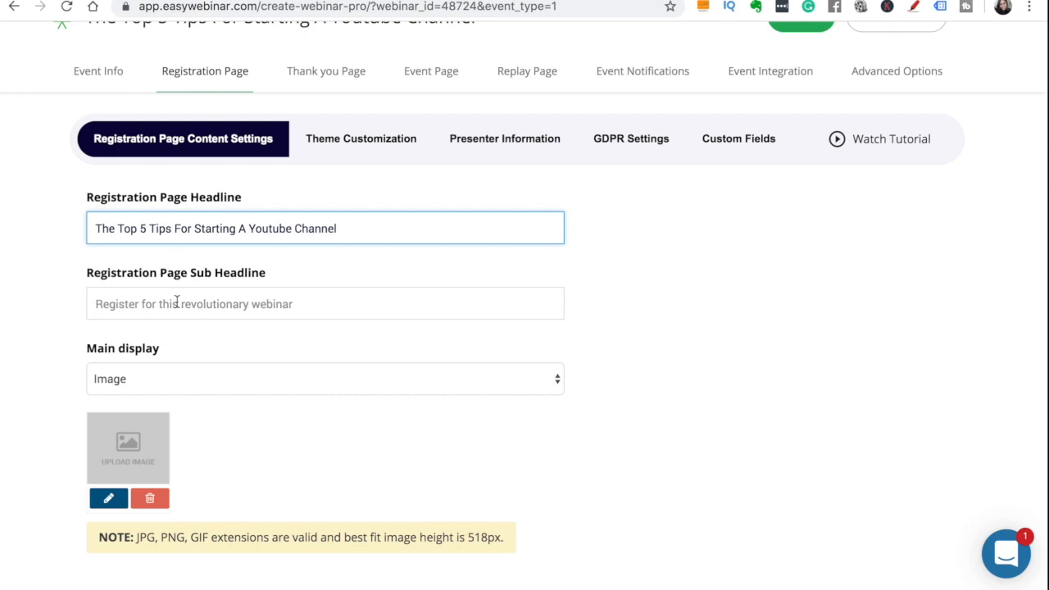
- Set the registration page sub headline to "With No Video Experience Needed"
scroll(181, 316, "down", 2)
left_click(129, 215)
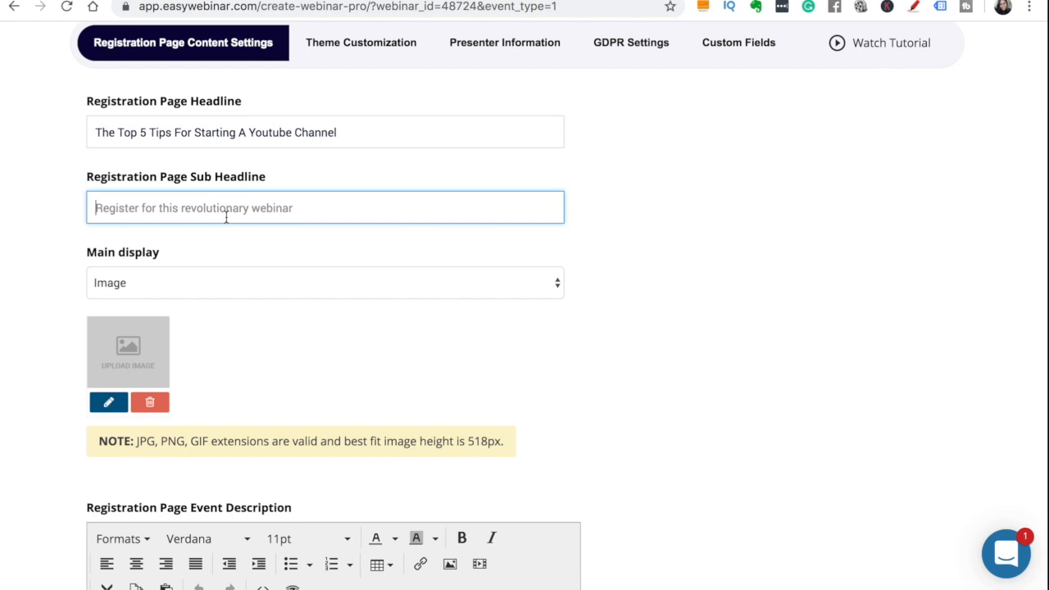
type("With No C")
key("BackSpace")
type("Video Experience Needed")
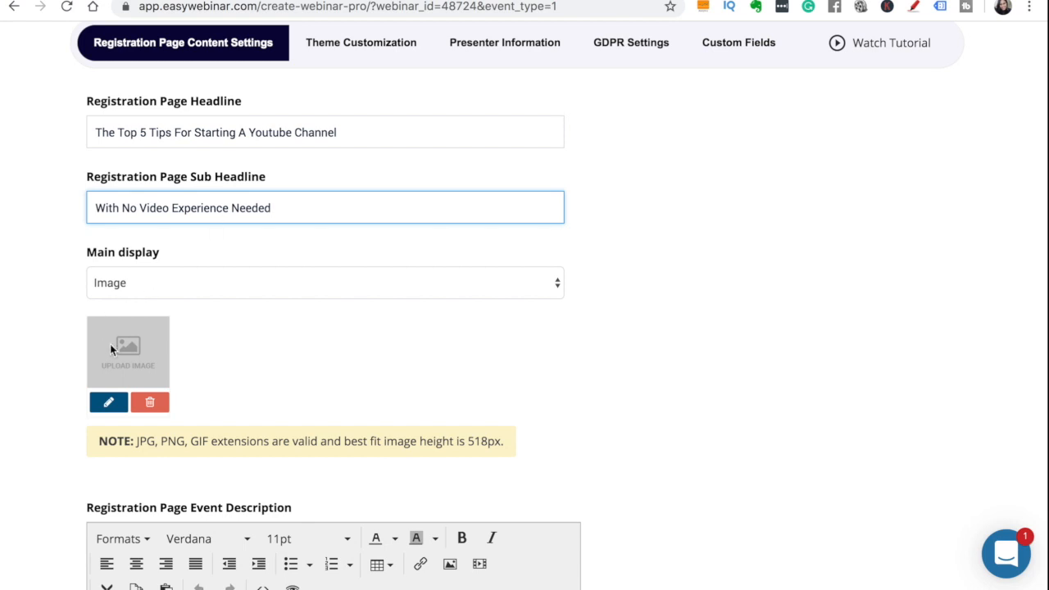
- Keep Image as the registration page's main display and use the library photo of the woman holding a camera
scroll(108, 349, "down", 2)
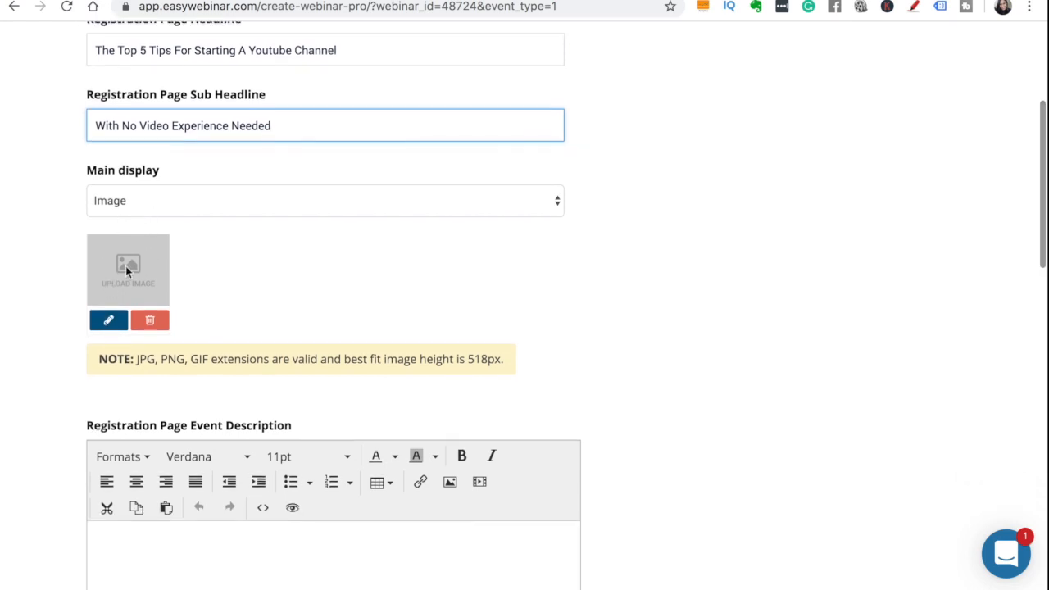
left_click(135, 202)
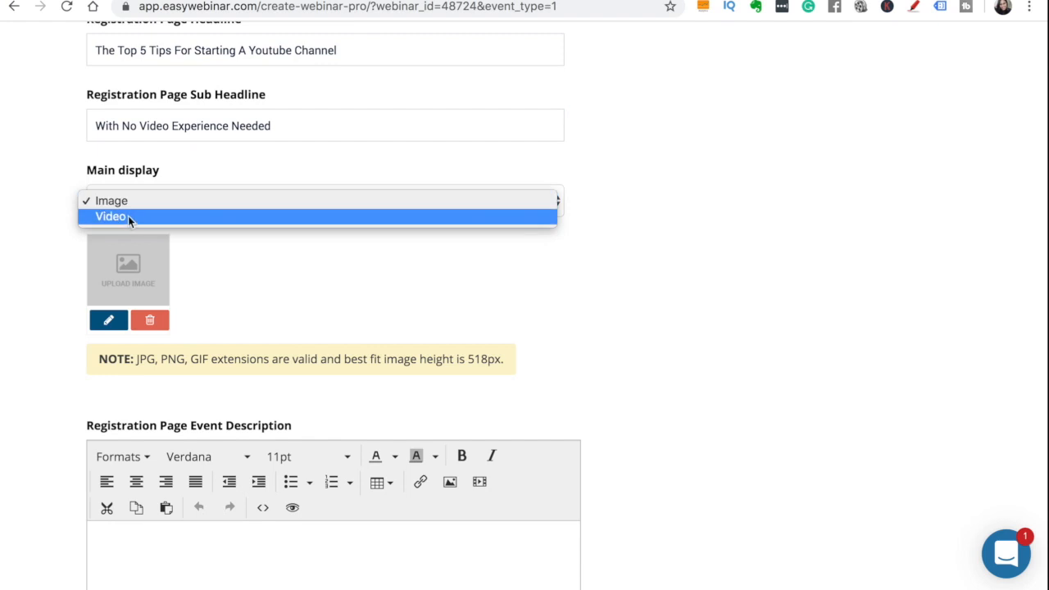
left_click(185, 289)
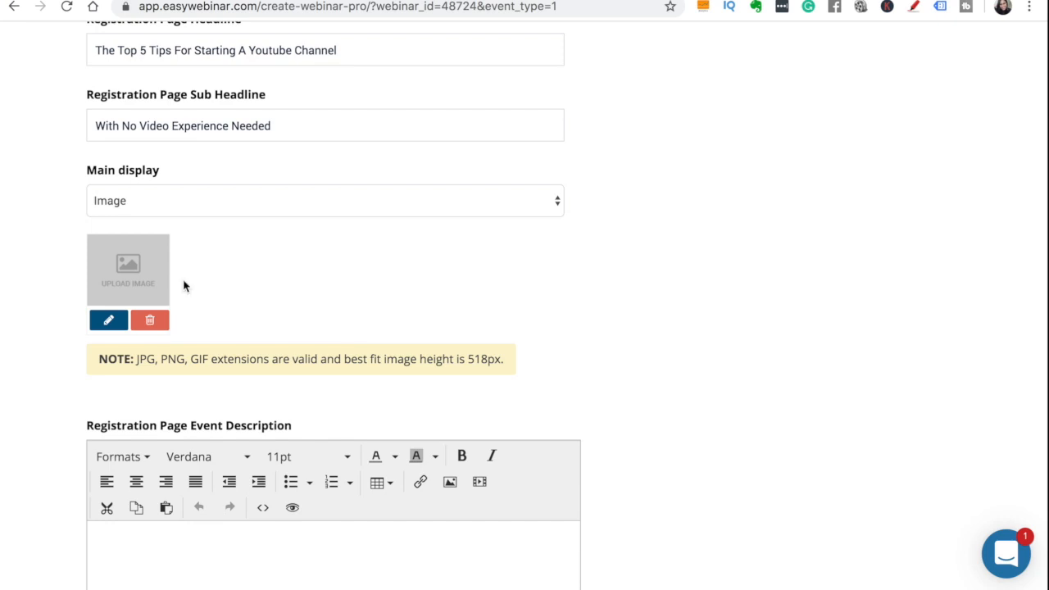
left_click(147, 209)
left_click(123, 203)
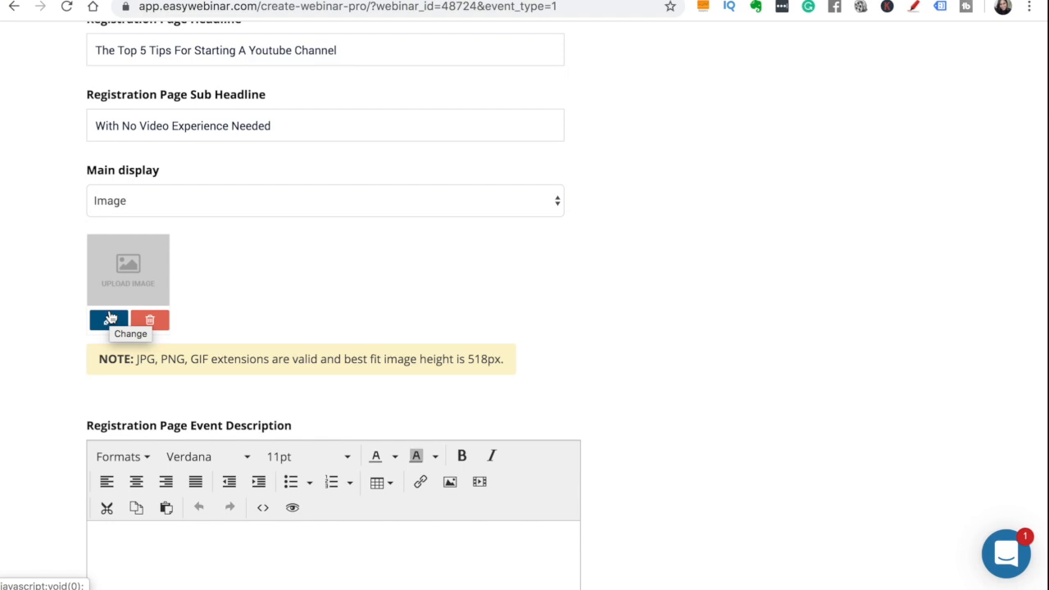
left_click(111, 319)
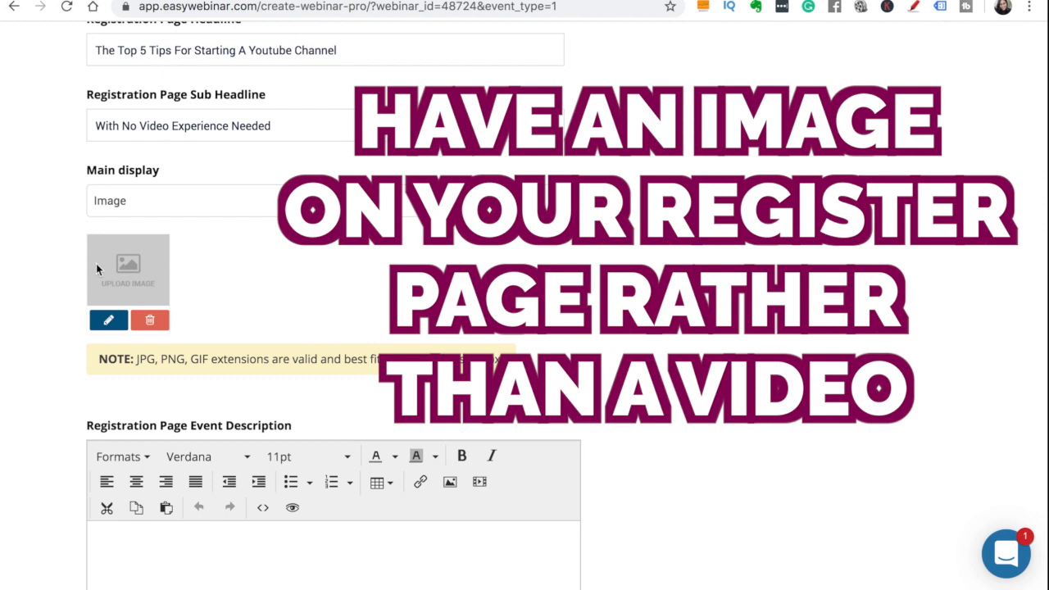
left_click(109, 321)
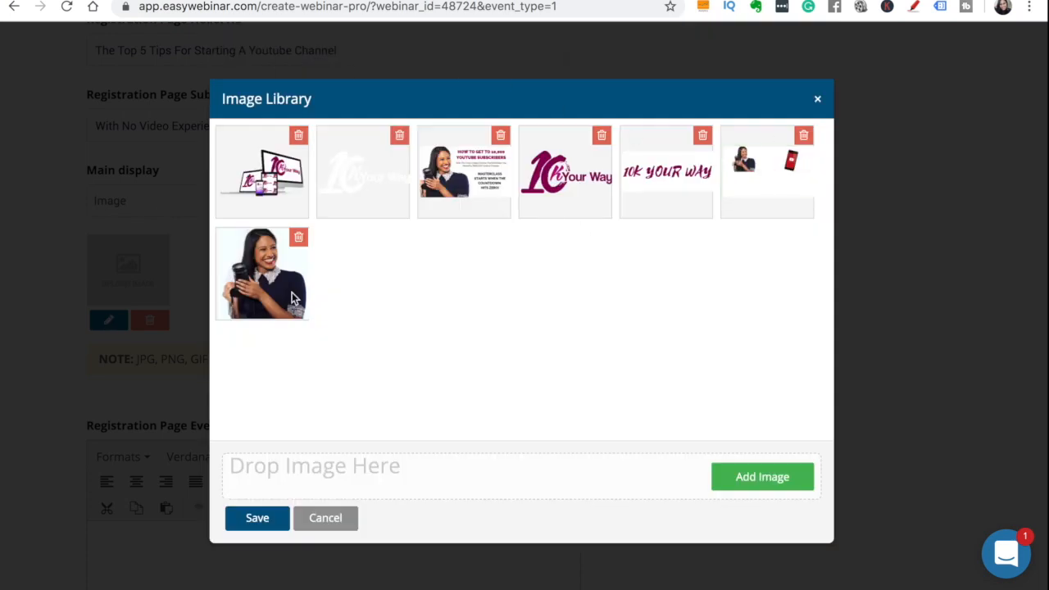
left_click(268, 292)
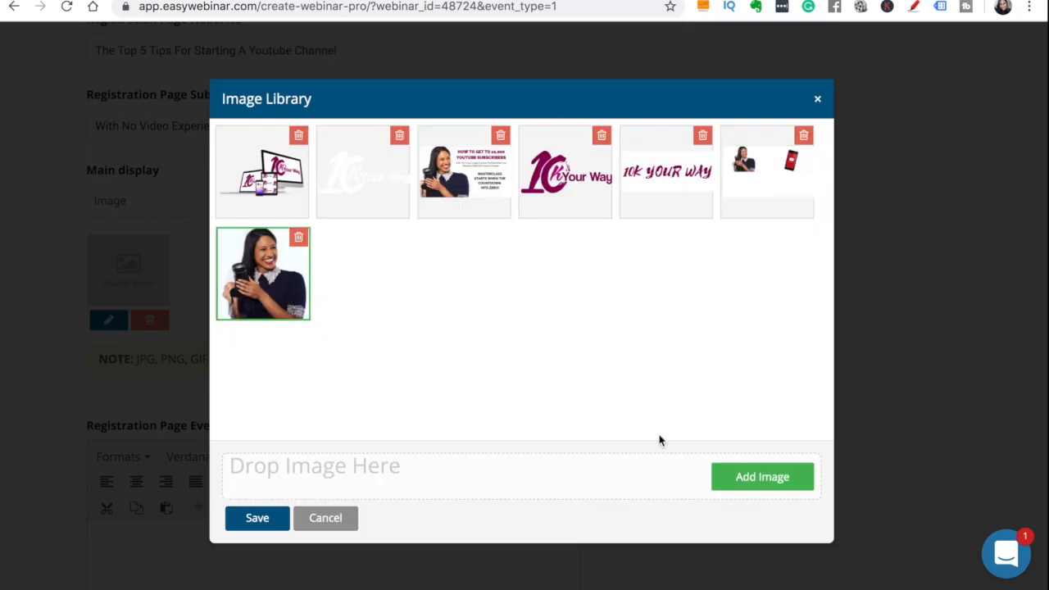
left_click(259, 519)
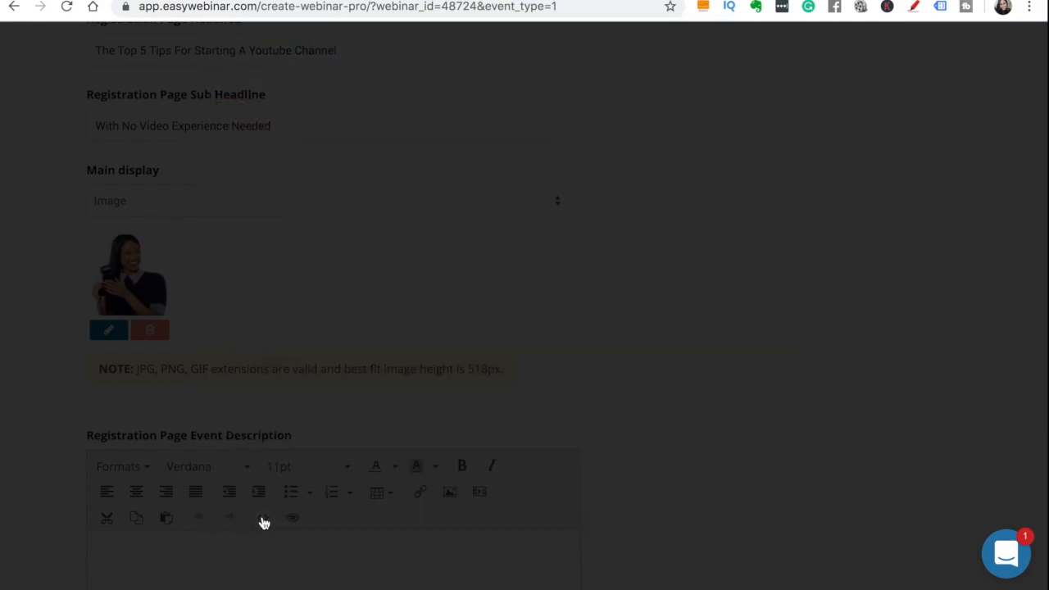
- Write "Sign Up Now For This FREE Live Webinar" as the opening line of the registration page event description
scroll(253, 287, "down", 2)
scroll(253, 287, "down", 2)
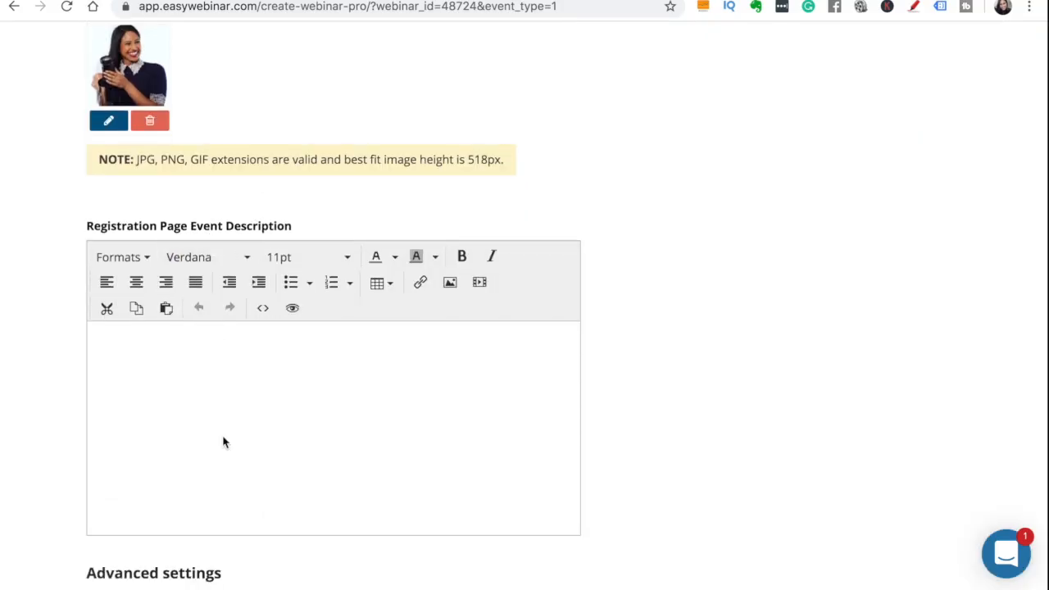
left_click(206, 354)
type("Sign Up Now")
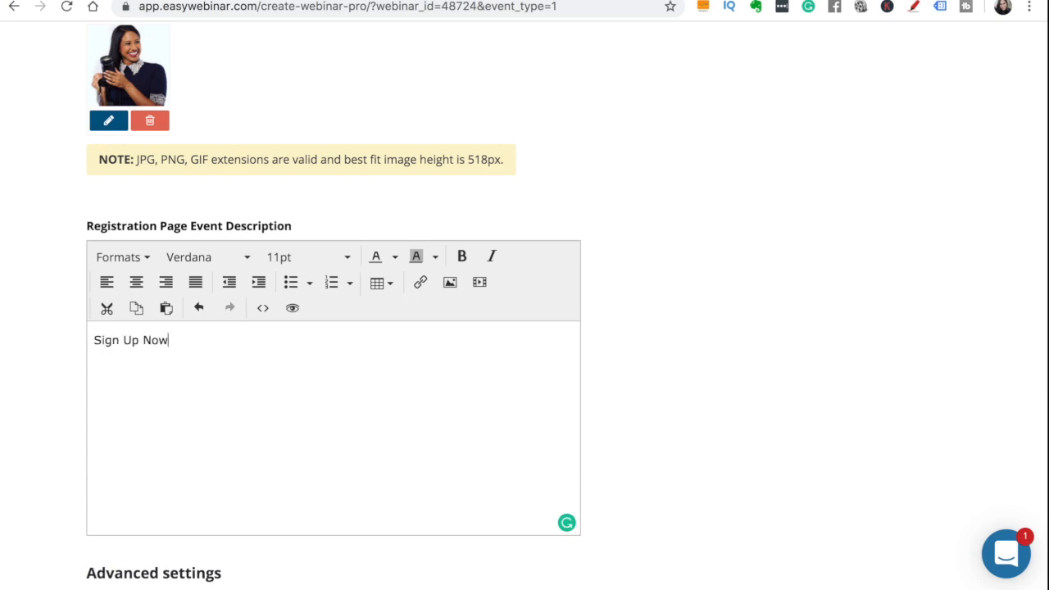
type(" For This FREE Li")
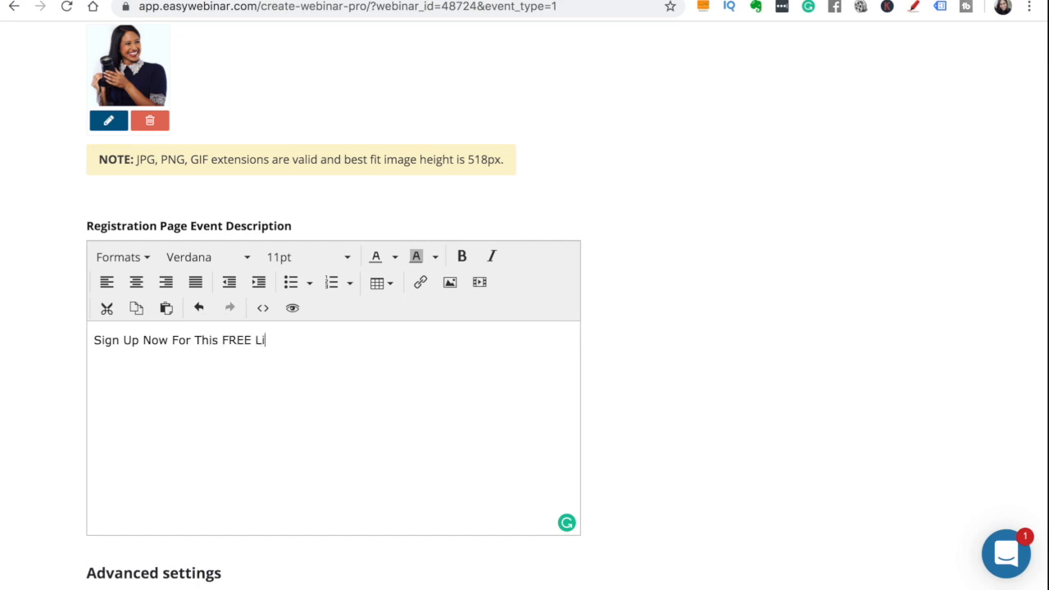
type("ve Webinar gflbvgd")
key("BackSpace")
key("BackSpace")
key("BackSpace")
key("BackSpace")
key("BackSpace")
key("BackSpace")
key("BackSpace")
key("BackSpace")
- Add the line "- You will learn" to the event description, followed by separate lines 1, 2 and 3
scroll(339, 222, "down", 3)
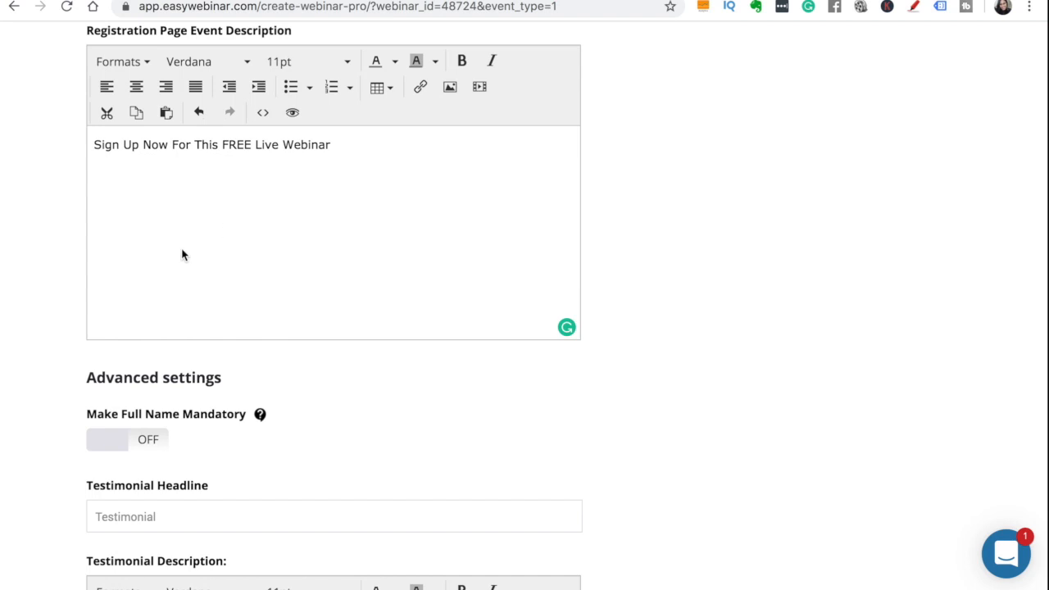
key("Return")
key("Return")
key("BackSpace")
type("- You wull")
key("BackSpace")
key("BackSpace")
key("BackSpace")
key("BackSpace")
type("ill learn")
key("Return")
type("1")
key("Return")
type("2")
key("Return")
type("3")
key("Return")
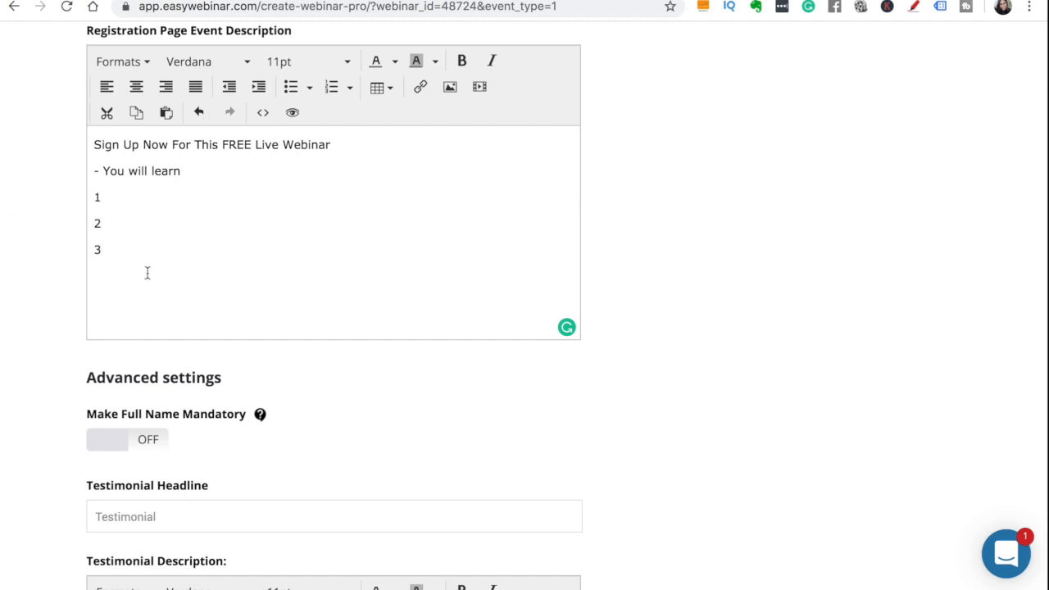
- Look through the registration page's advanced settings, including the full name option and the testimonial headline and description
scroll(147, 271, "down", 5)
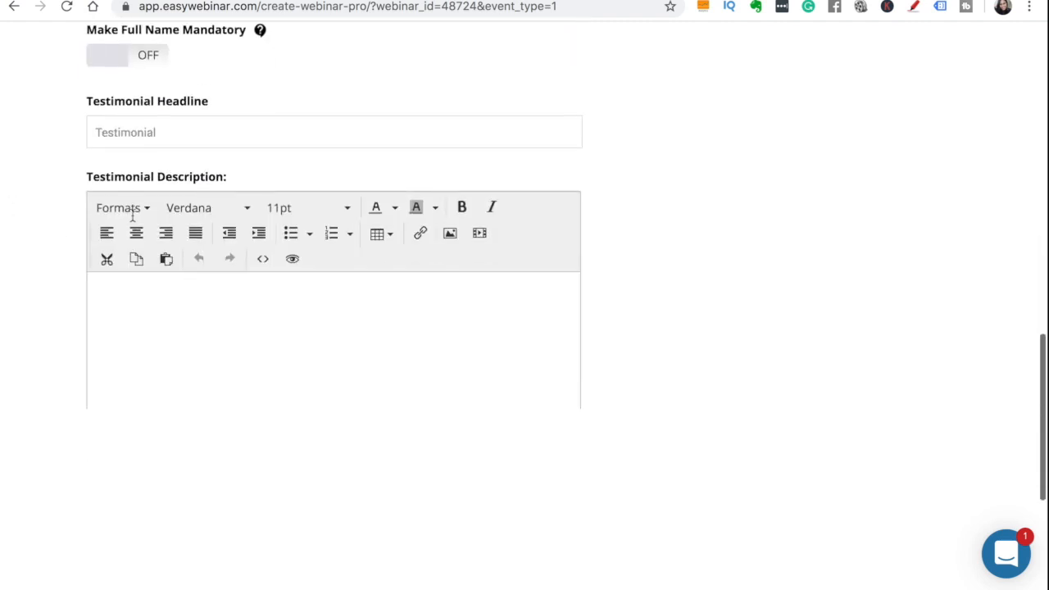
scroll(164, 111, "up", 2)
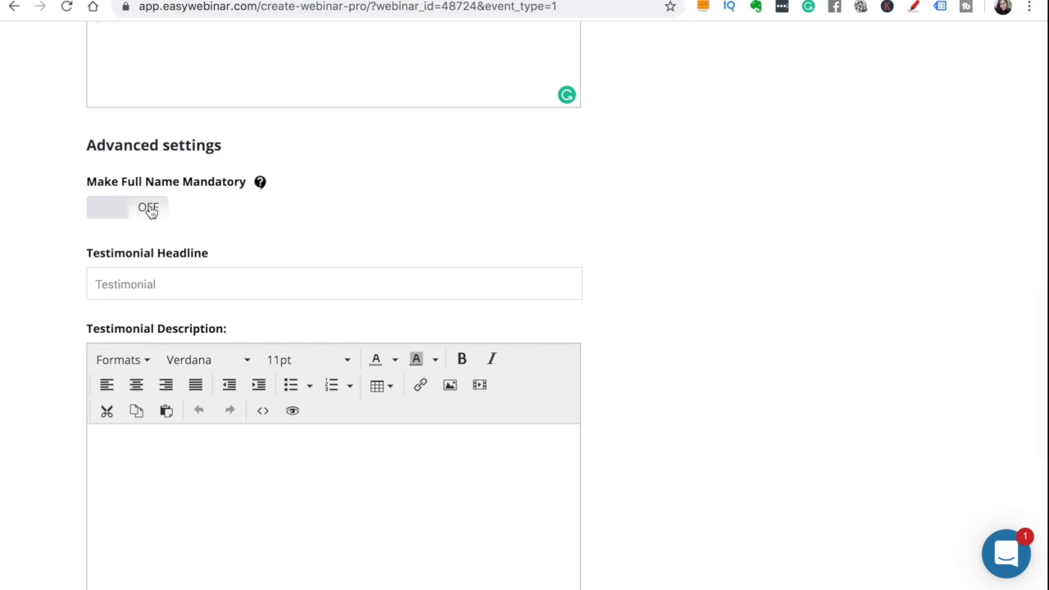
left_click(114, 285)
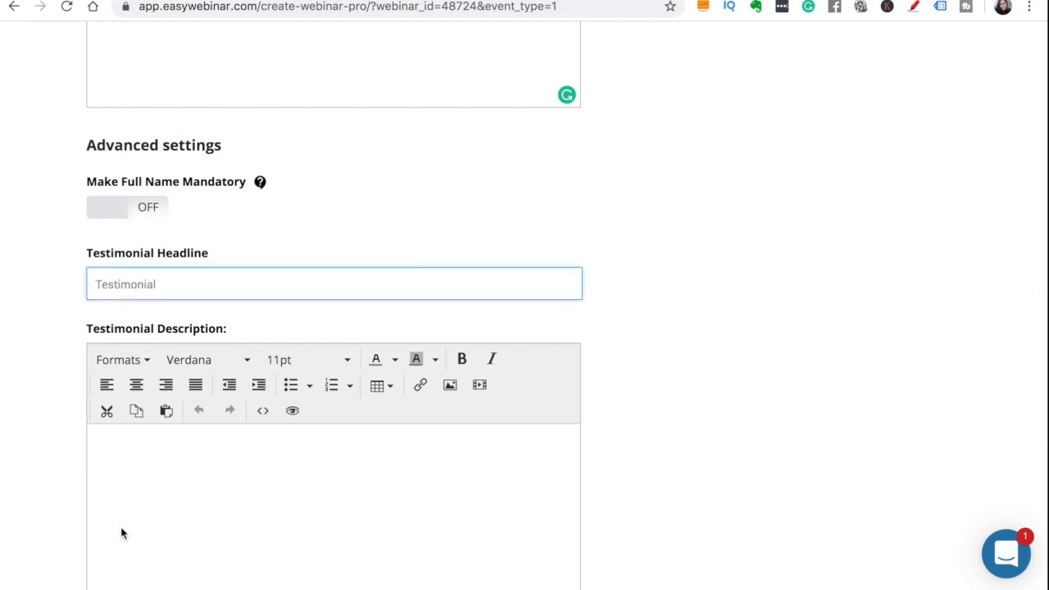
left_click(129, 495)
left_click(117, 277)
scroll(118, 319, "down", 3)
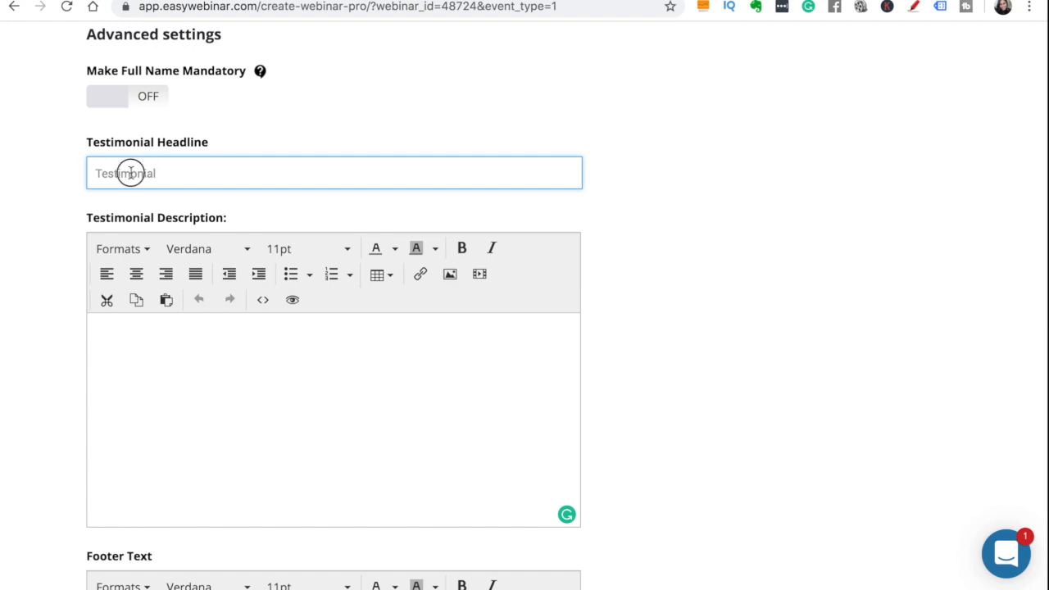
left_click(144, 393)
scroll(144, 393, "down", 5)
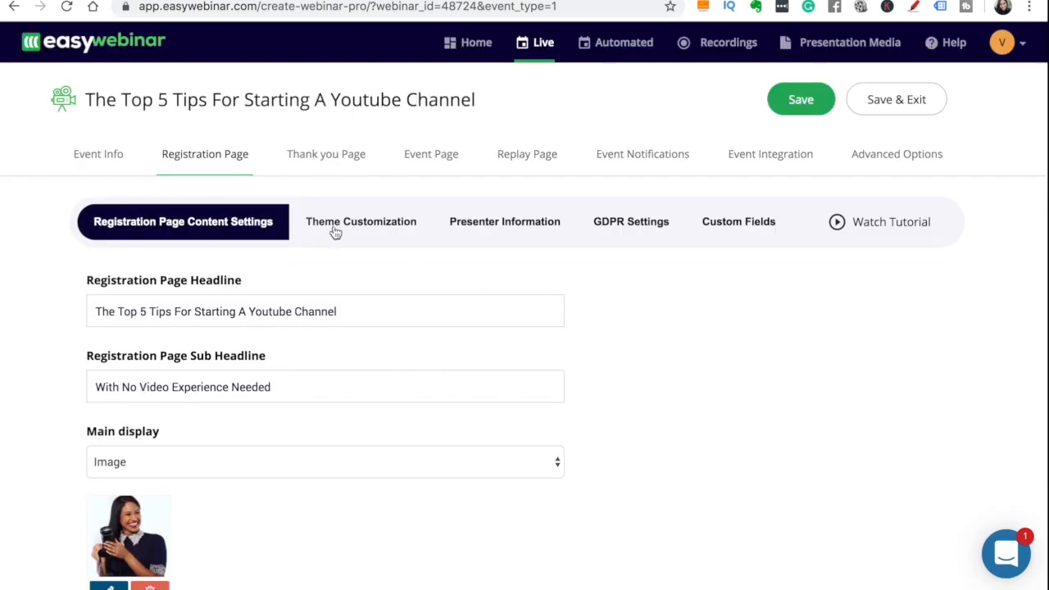
- Set the header color in the registration page's theme customization to purple #8019d1
left_click(334, 227)
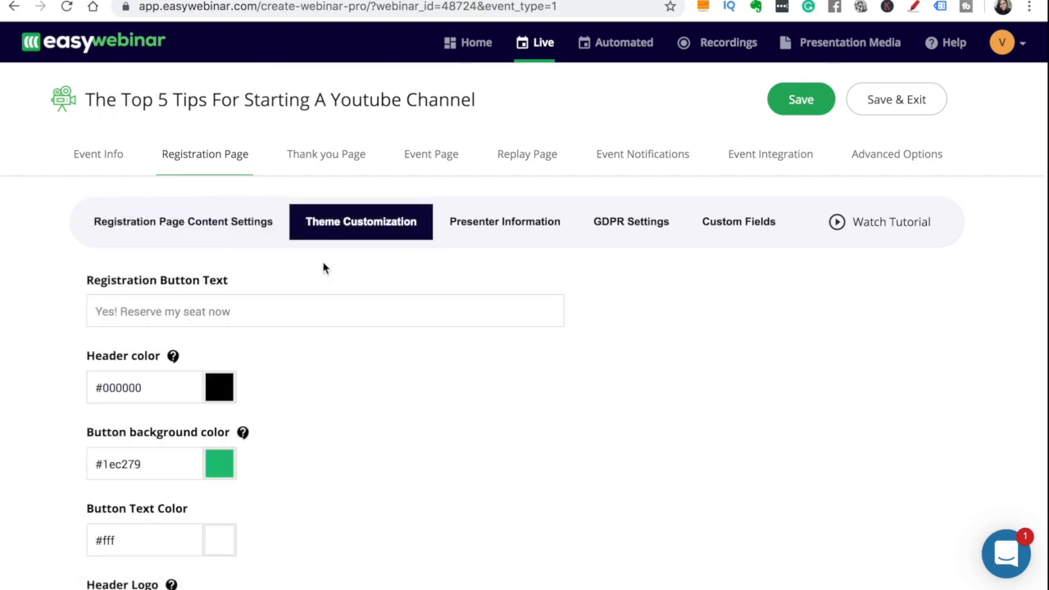
left_click(247, 310)
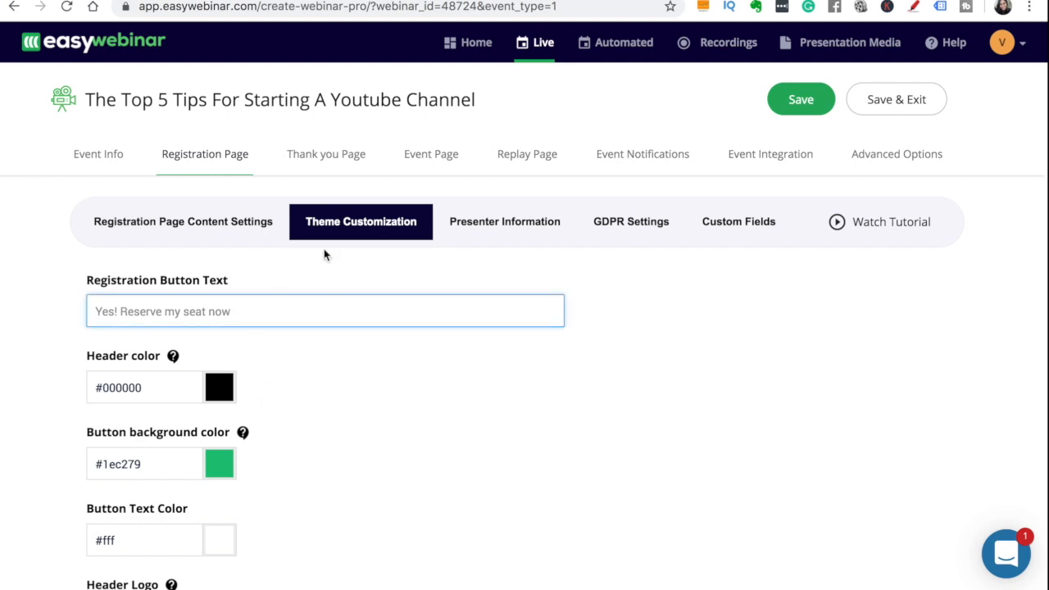
scroll(170, 383, "down", 2)
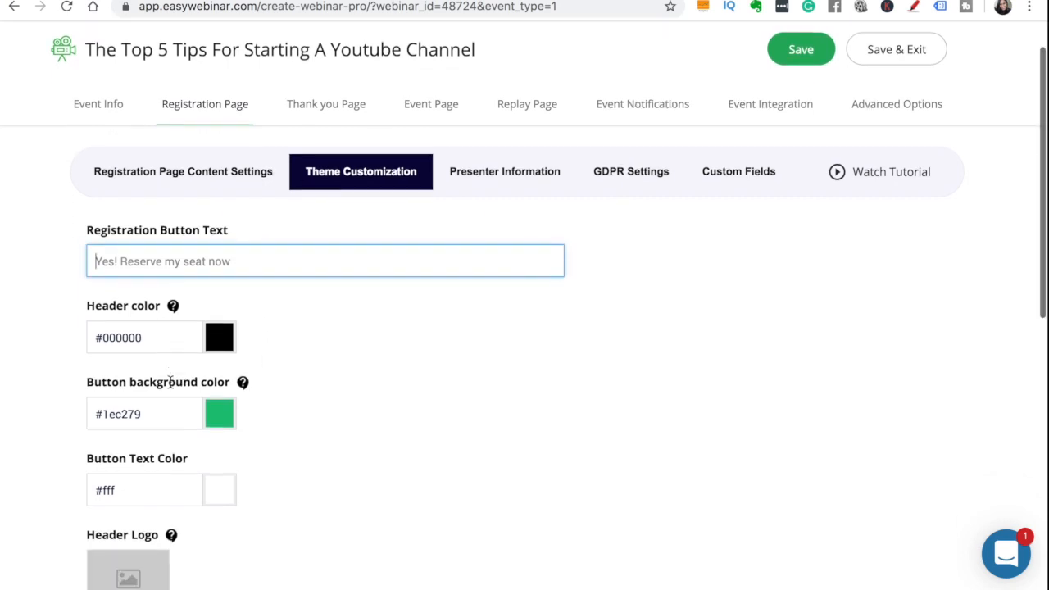
left_click(224, 315)
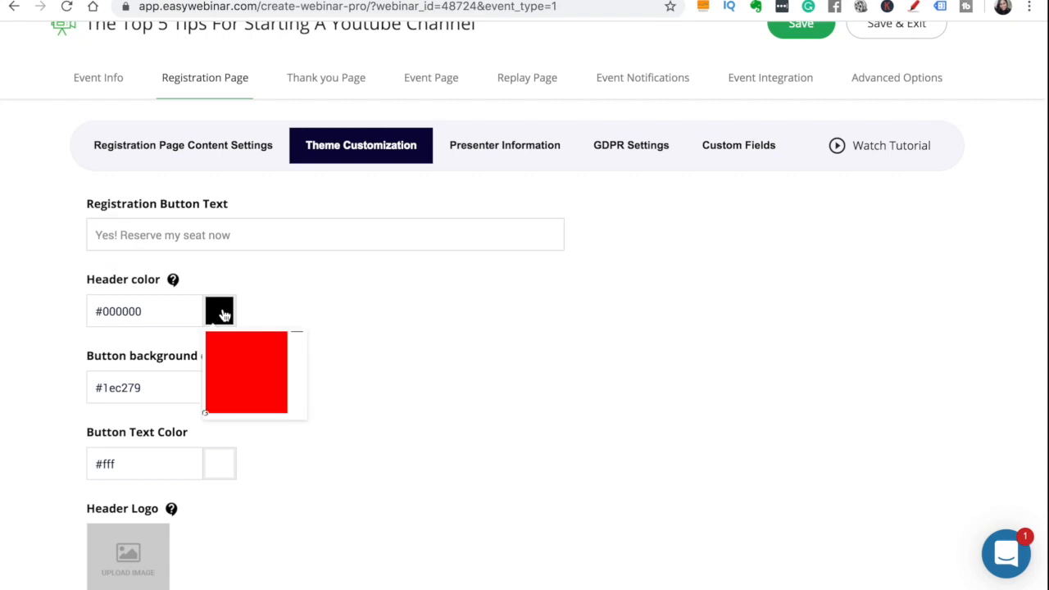
left_click_drag(234, 352, 277, 347)
left_click(299, 351)
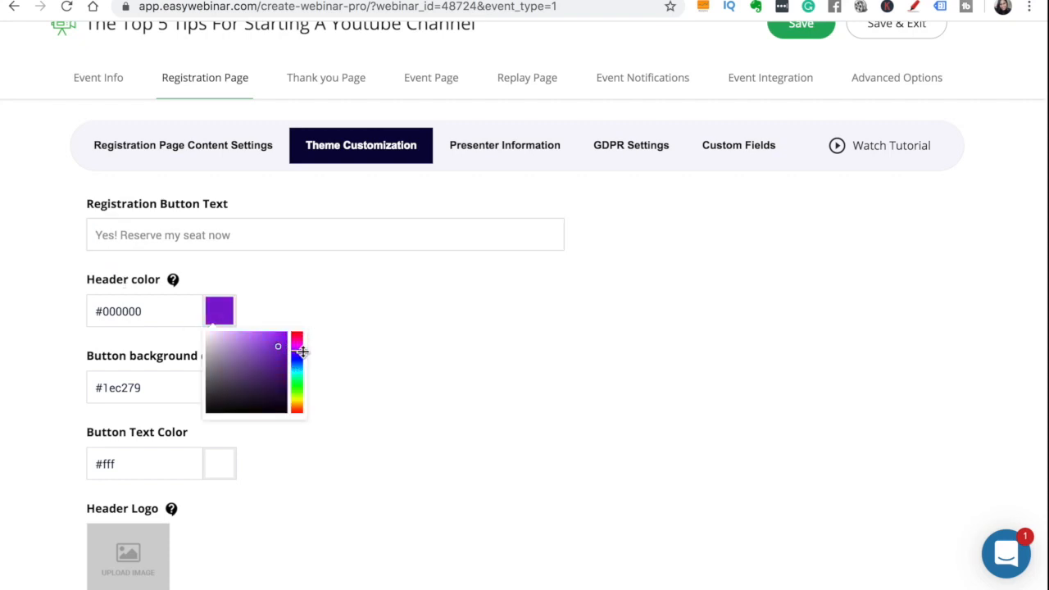
left_click(295, 286)
- Set the registration button's background color to pale green #b4cfc3
scroll(150, 396, "down", 2)
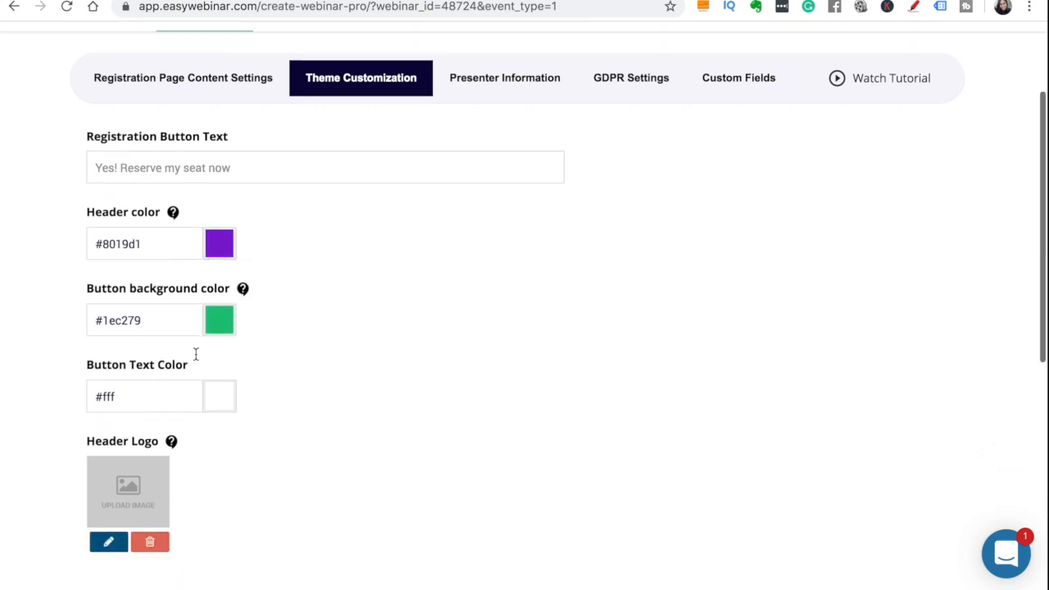
left_click(218, 307)
left_click_drag(210, 331, 216, 343)
left_click(342, 276)
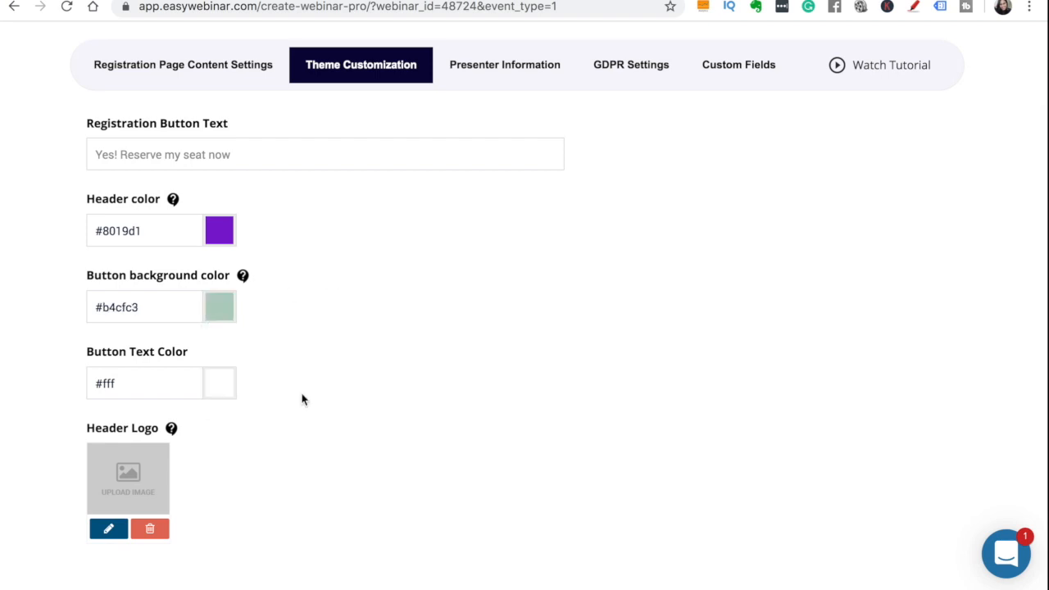
- Set the registration page's header logo to the maroon 10K Your Way logo from the image library
scroll(300, 398, "down", 4)
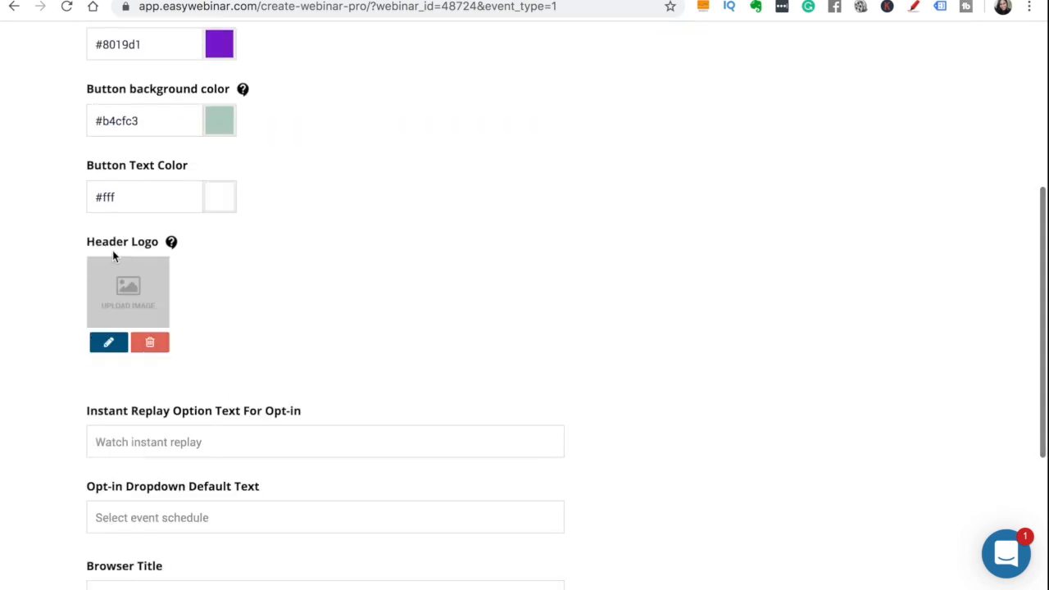
left_click(109, 342)
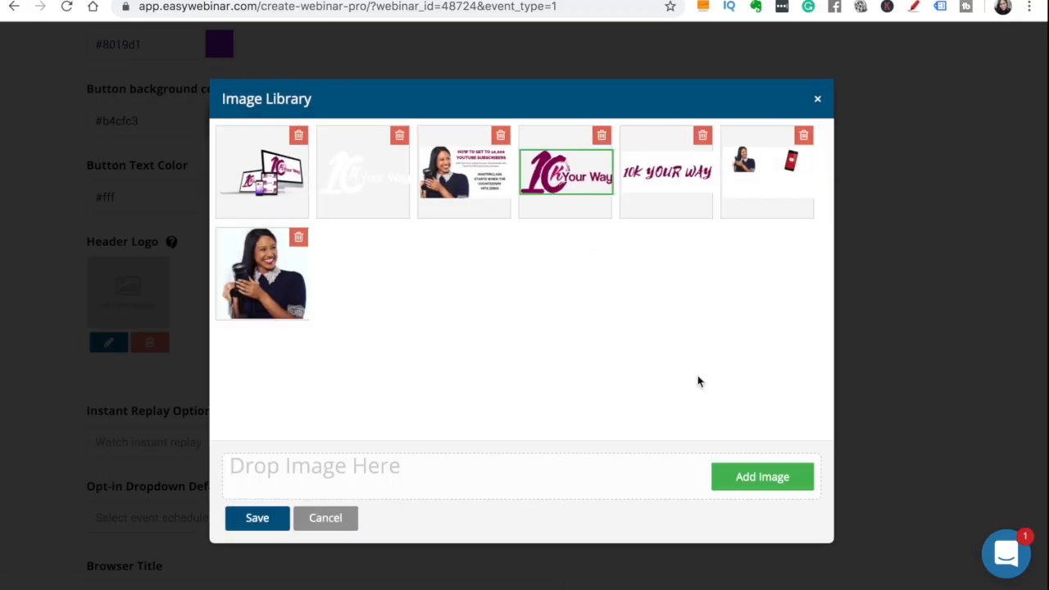
left_click(262, 519)
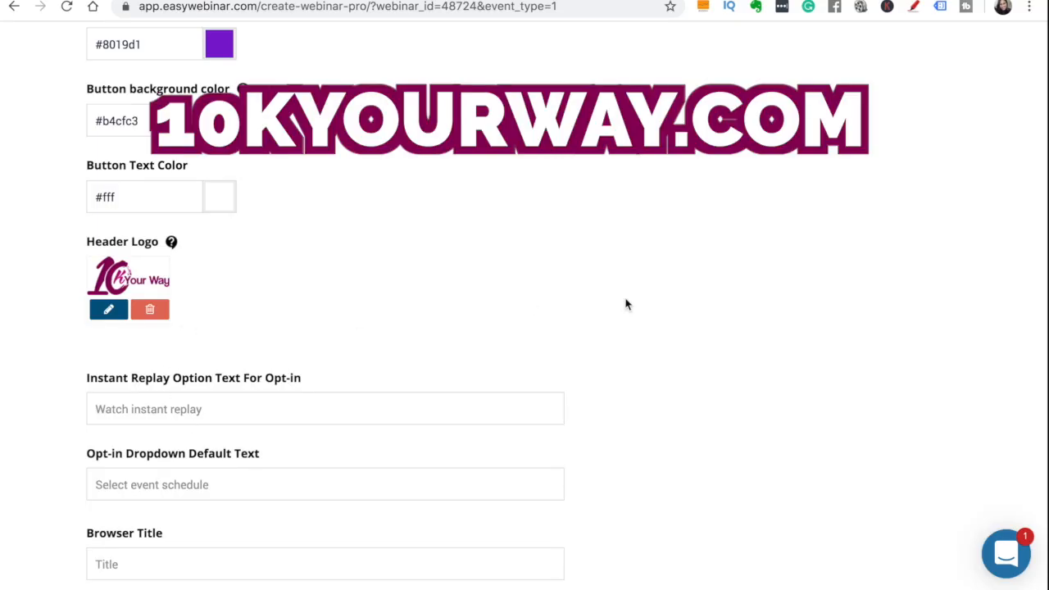
- Enable presenter info on the registration page and fill in the presenter's name and website URL
scroll(628, 305, "down", 3)
scroll(629, 305, "up", 8)
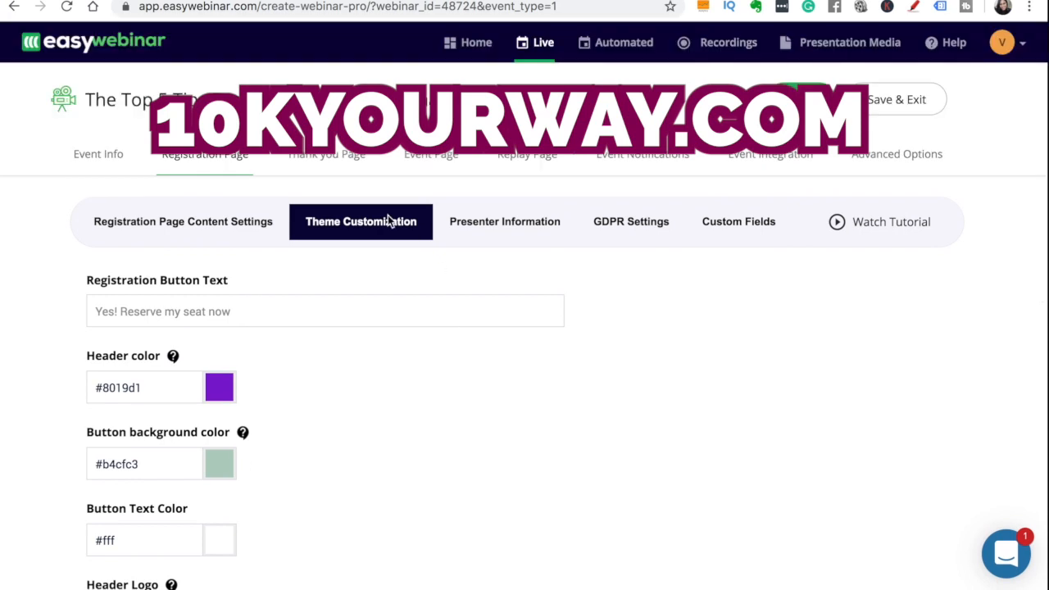
left_click(469, 223)
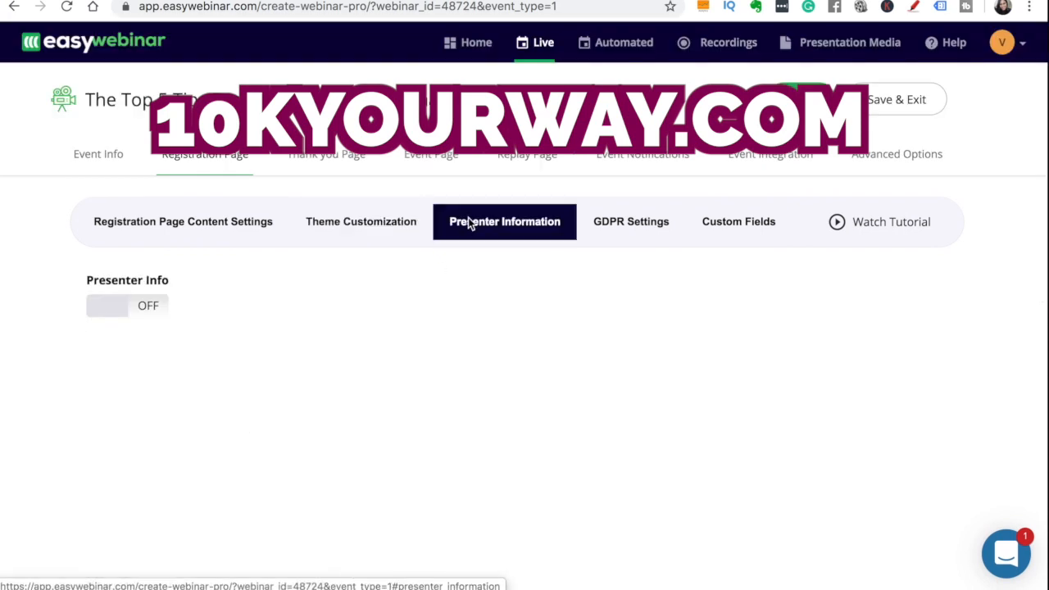
left_click(152, 308)
left_click(145, 377)
type("Veena")
key("Tab")
type("veenav.com")
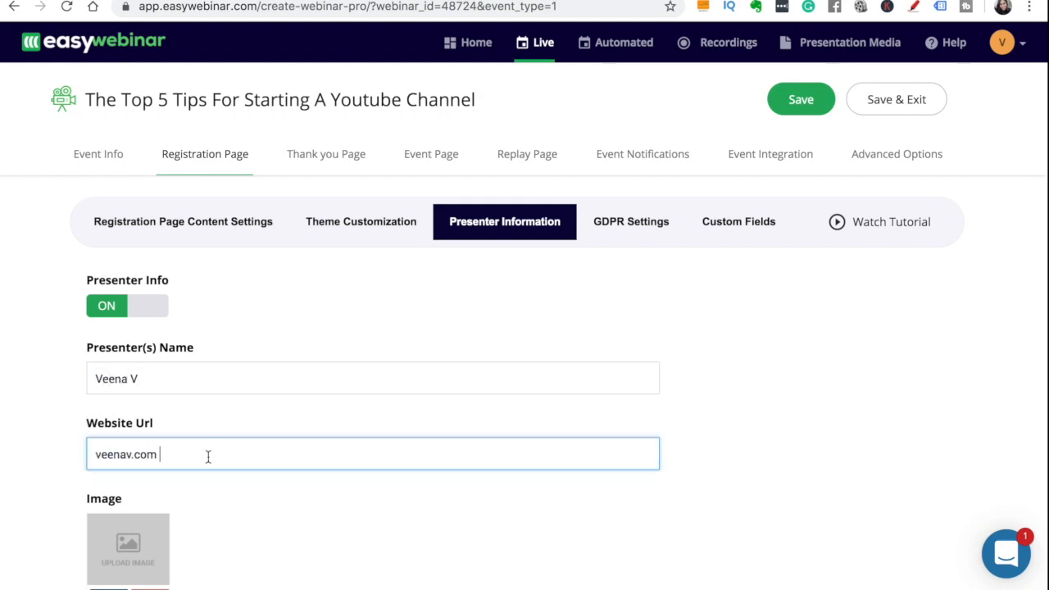
- Set the presenter image to the photo of the woman holding a camera from the image library
scroll(208, 456, "down", 5)
left_click(109, 357)
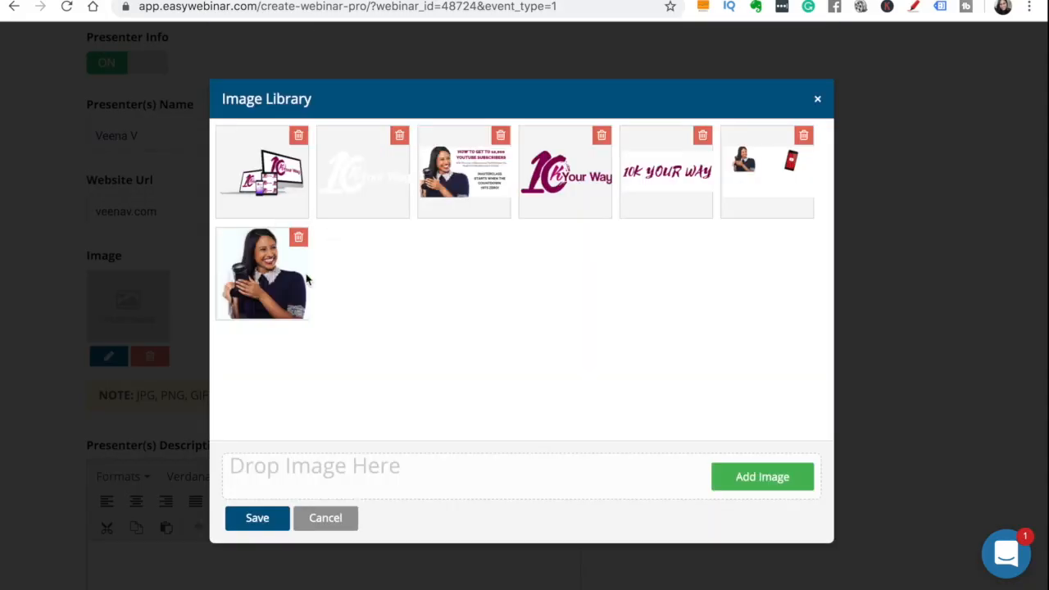
left_click(268, 272)
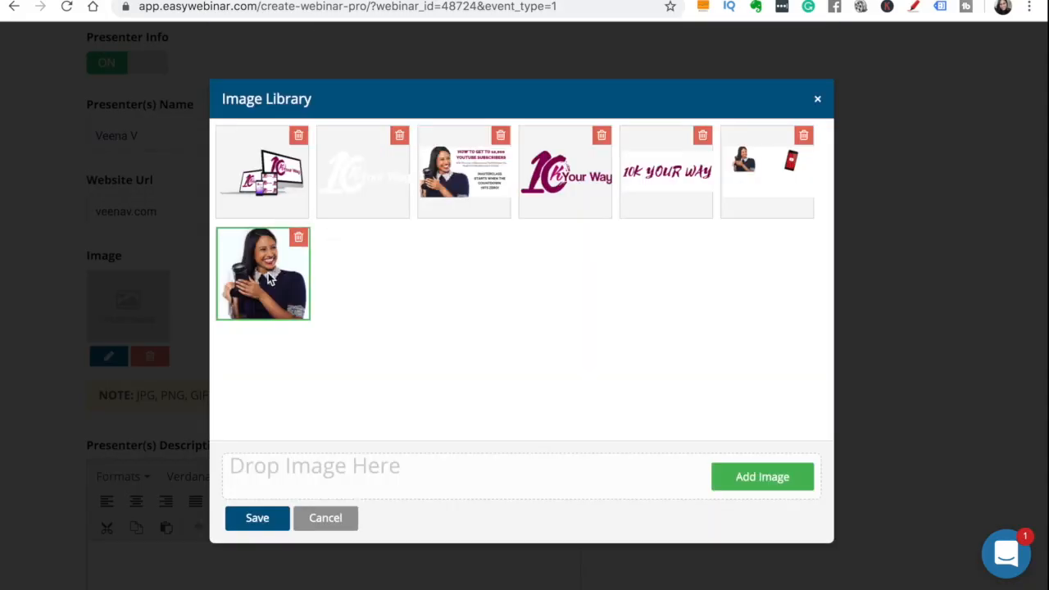
left_click(257, 518)
scroll(442, 334, "up", 1)
scroll(442, 334, "up", 3)
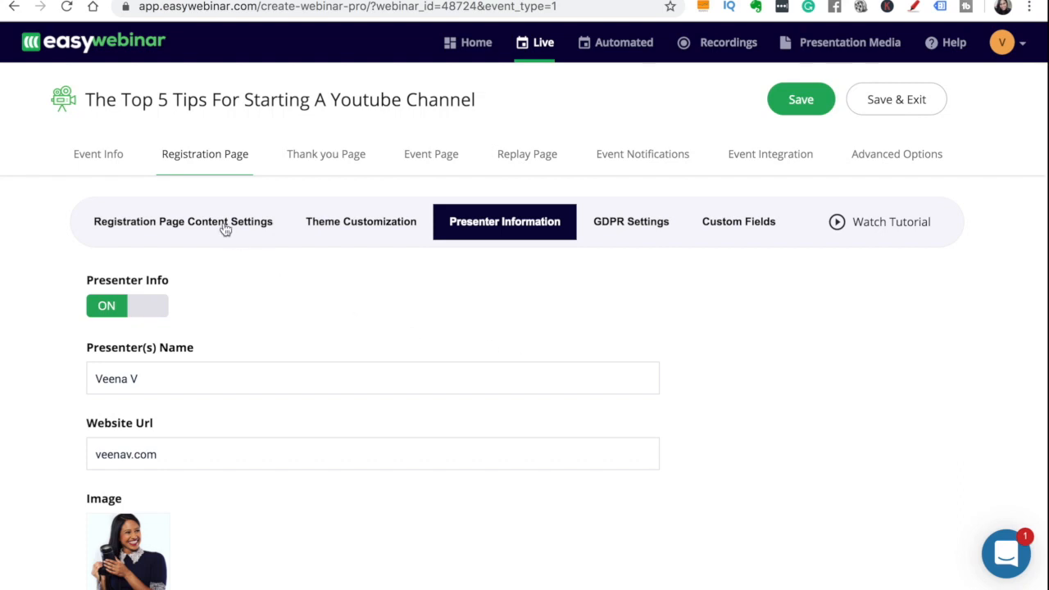
left_click(171, 378)
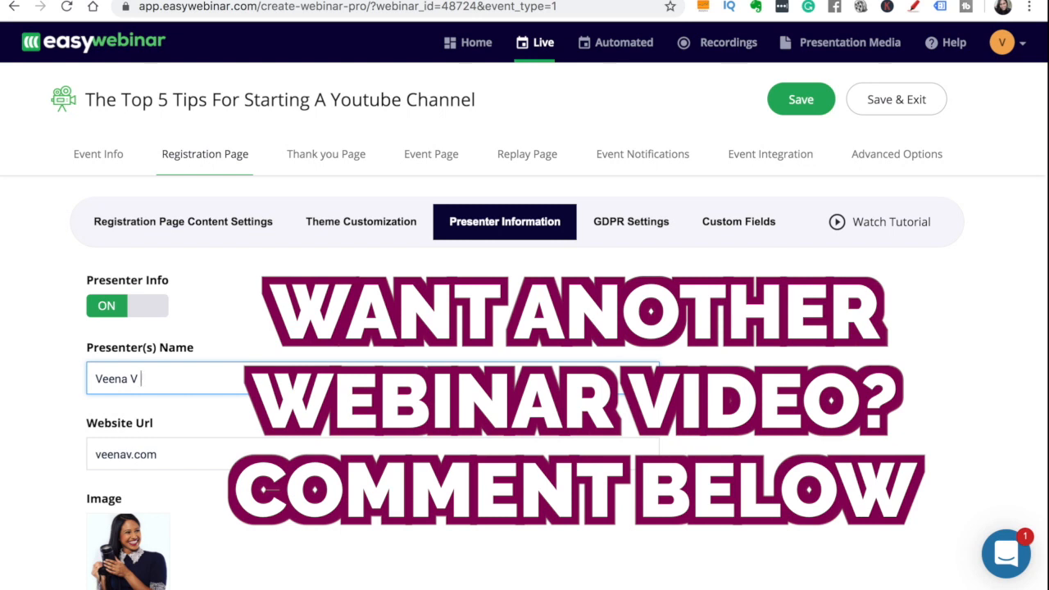
- Set the thank you page headline to "Registration Successful!", correcting the spelling of the first word
left_click(312, 162)
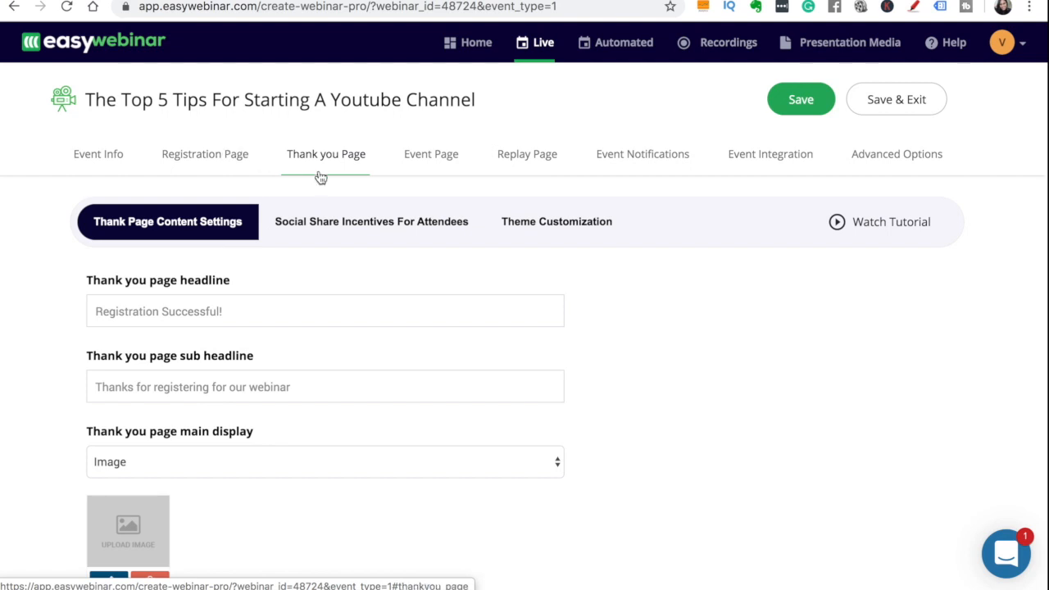
left_click(240, 310)
type("Registerat")
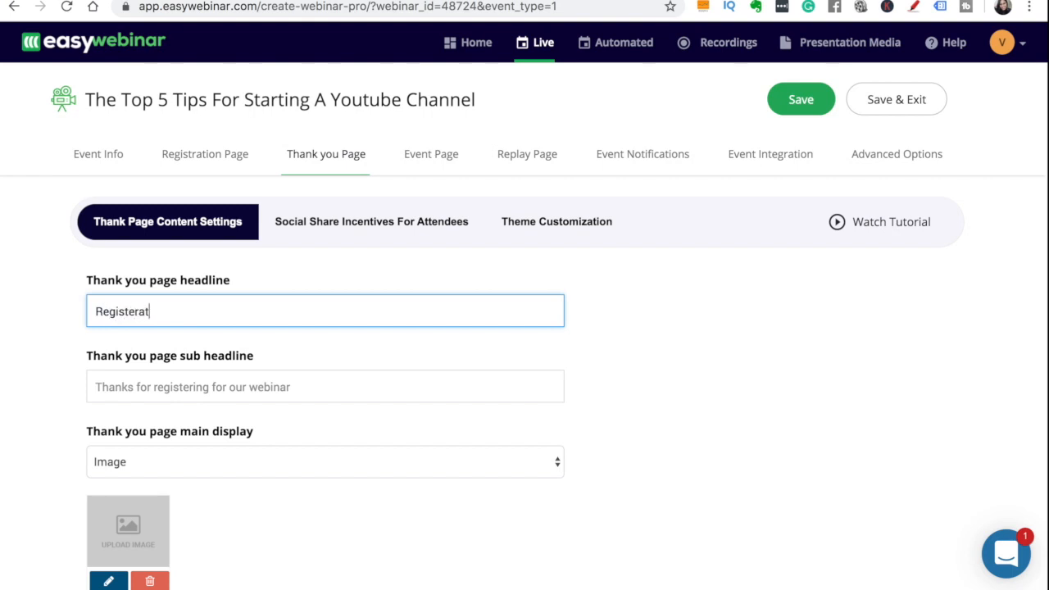
type("ion")
right_click(143, 308)
left_click(182, 265)
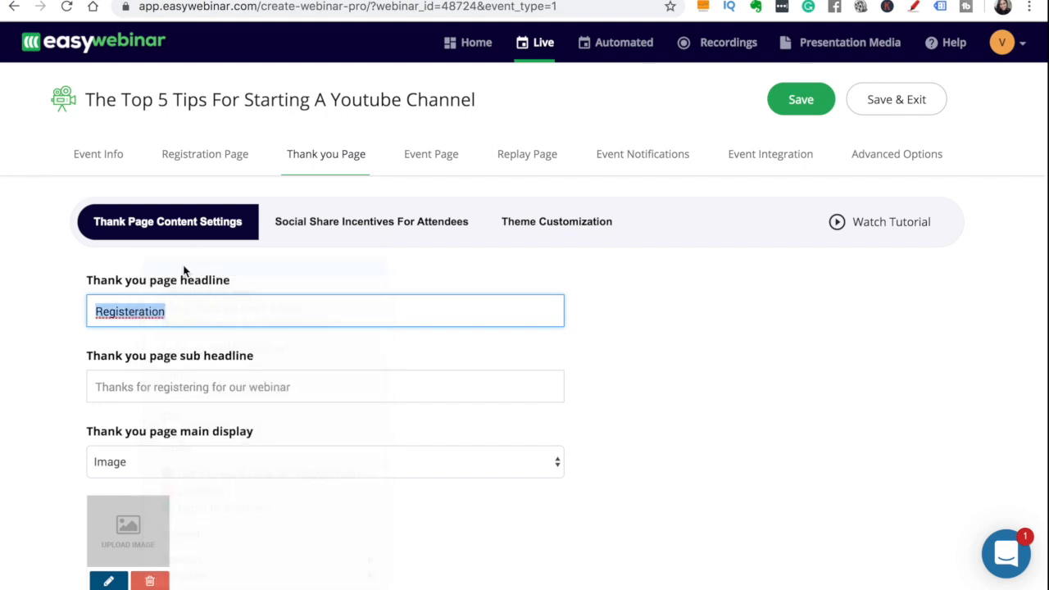
type("Successful!")
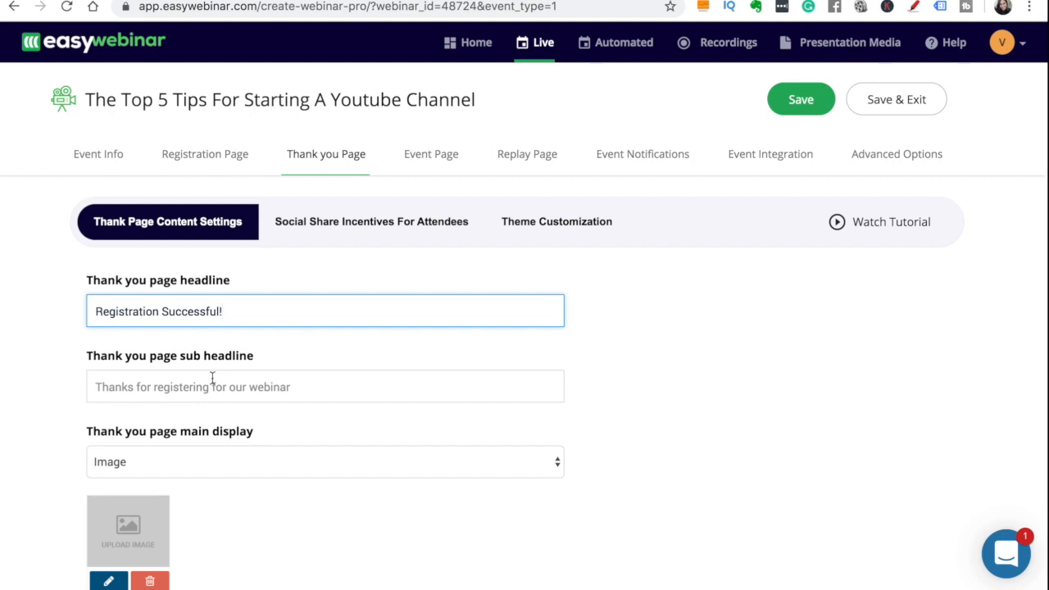
- Set the thank you page sub headline to "Thank you for registering, see you on 18th April 2020!"
left_click(212, 378)
type("Thank you for registering")
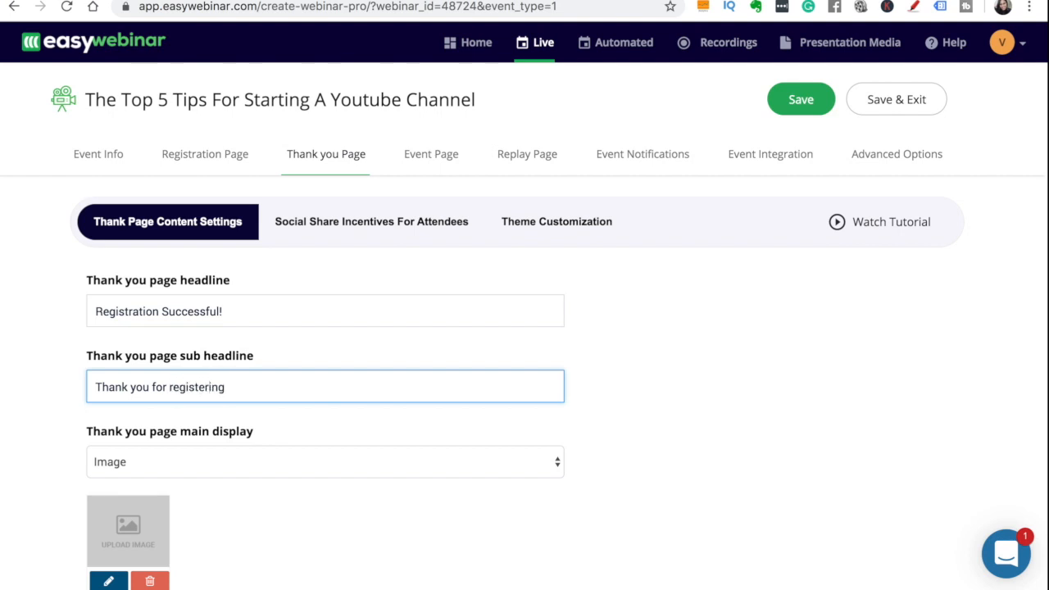
type(", see yoy")
type(" on 18th")
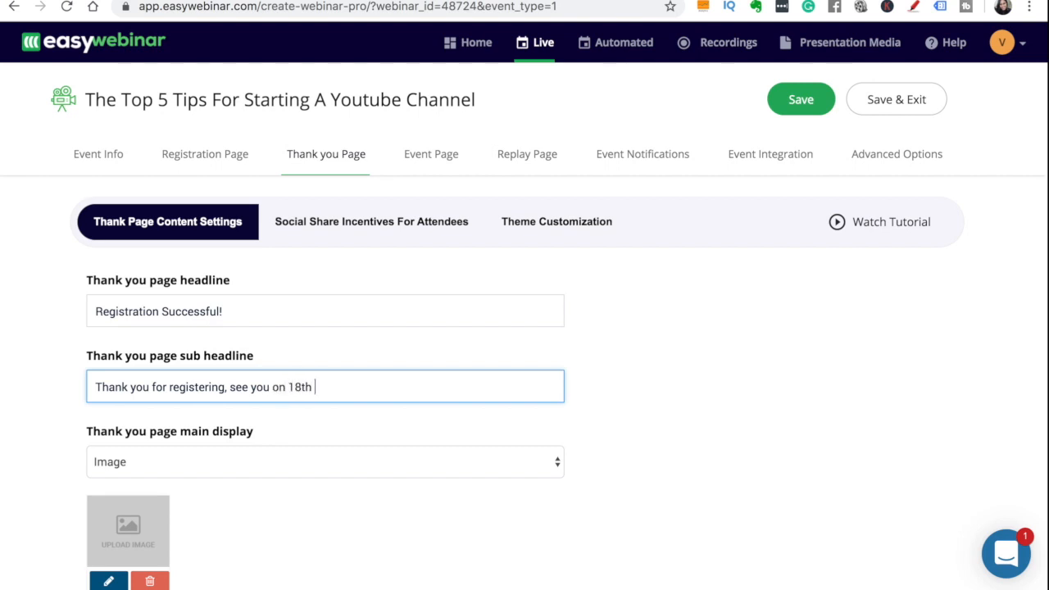
type("020!")
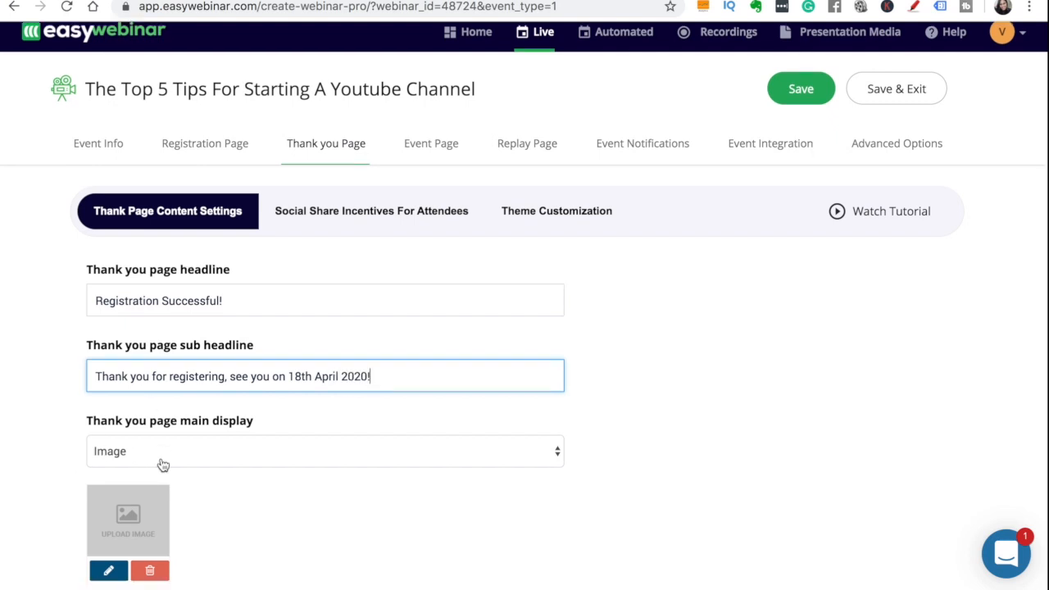
- Change the thank you page's main display to Video, ready to enter a video URL
scroll(160, 461, "down", 3)
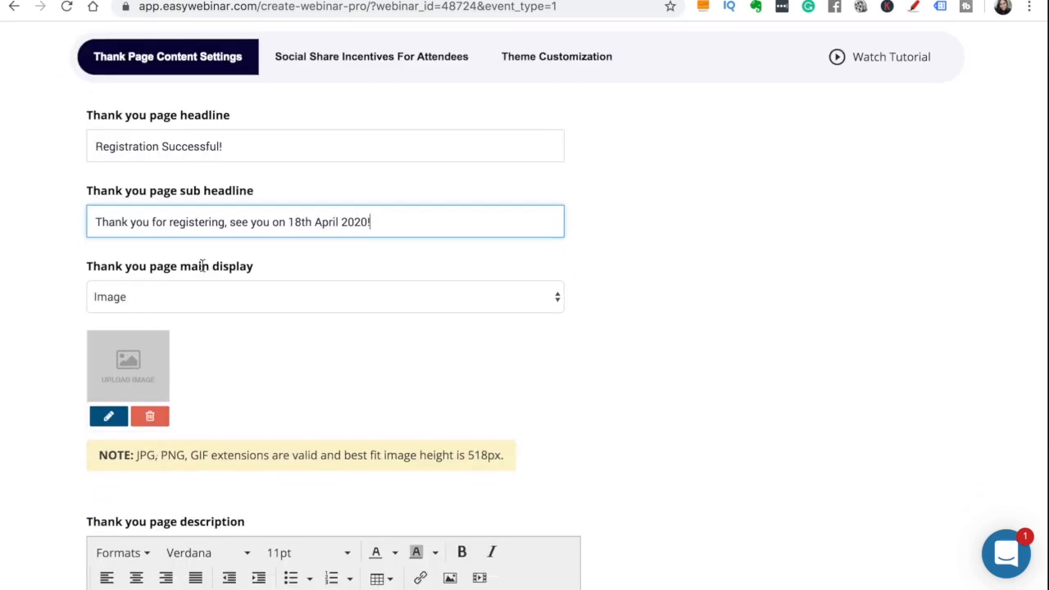
left_click(138, 297)
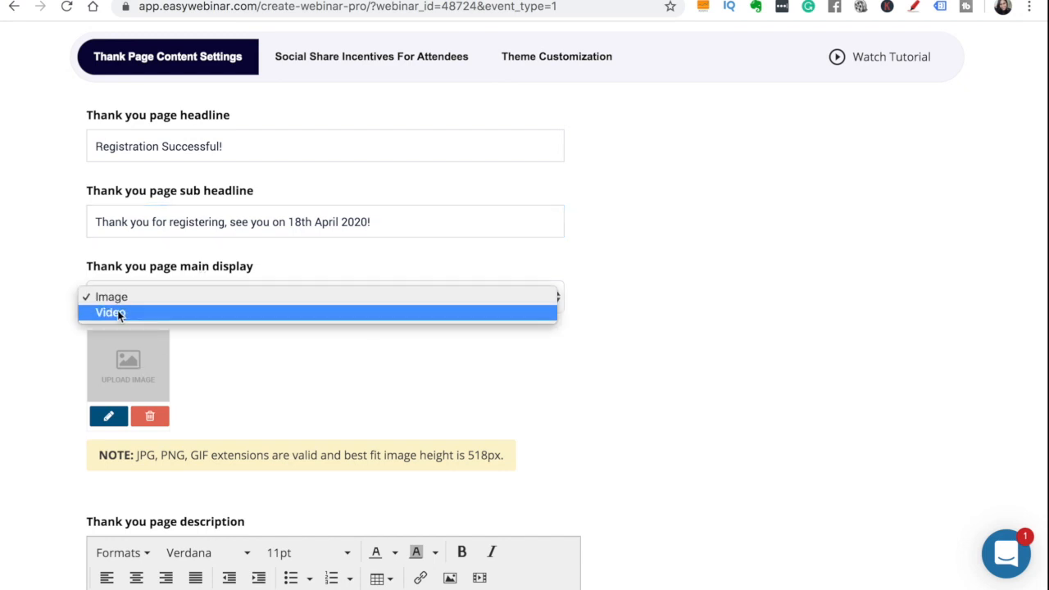
left_click(117, 311)
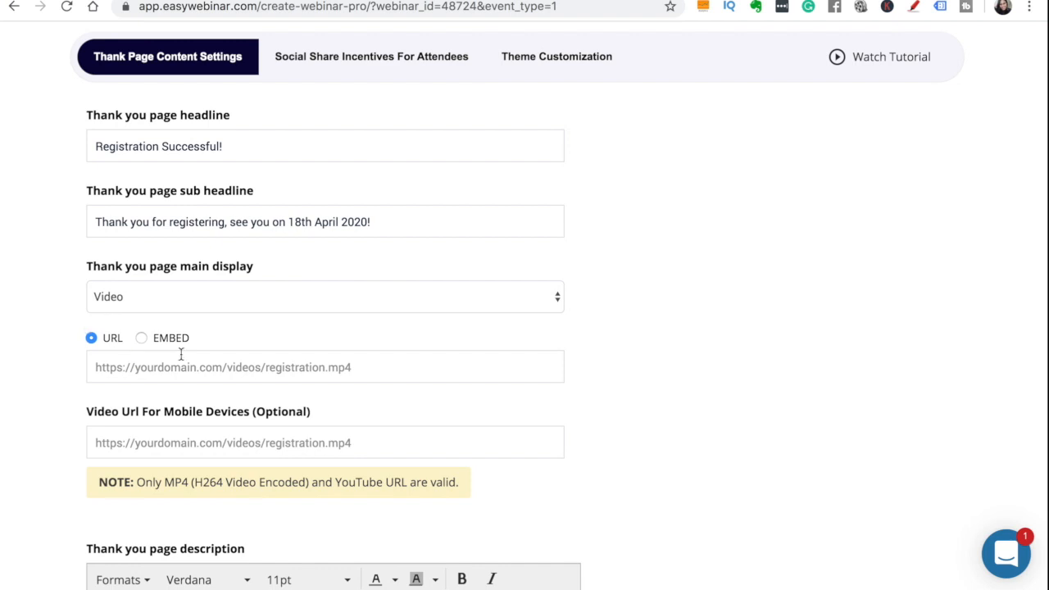
scroll(119, 318, "down", 2)
left_click(120, 308)
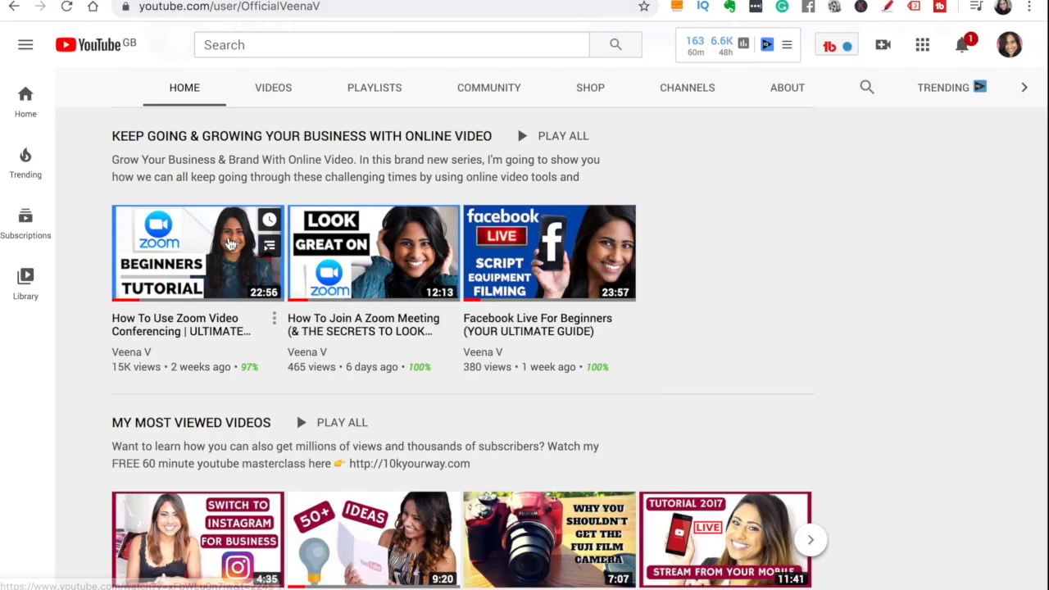
- On YouTube, open the "How To Use Zoom Video Conferencing" beginners guide, pause playback and copy its share link
left_click(173, 330)
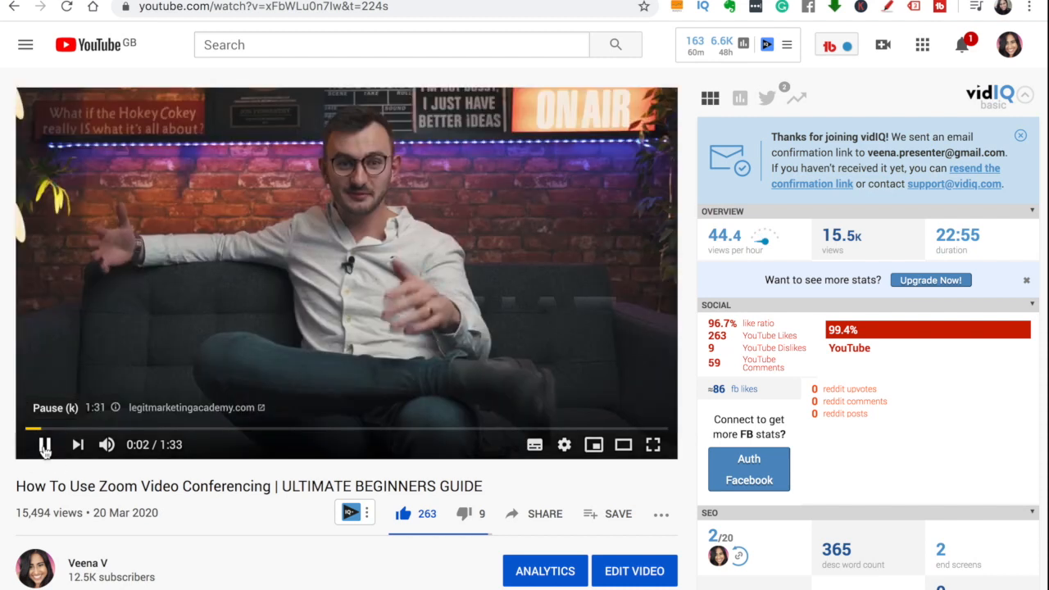
left_click(44, 445)
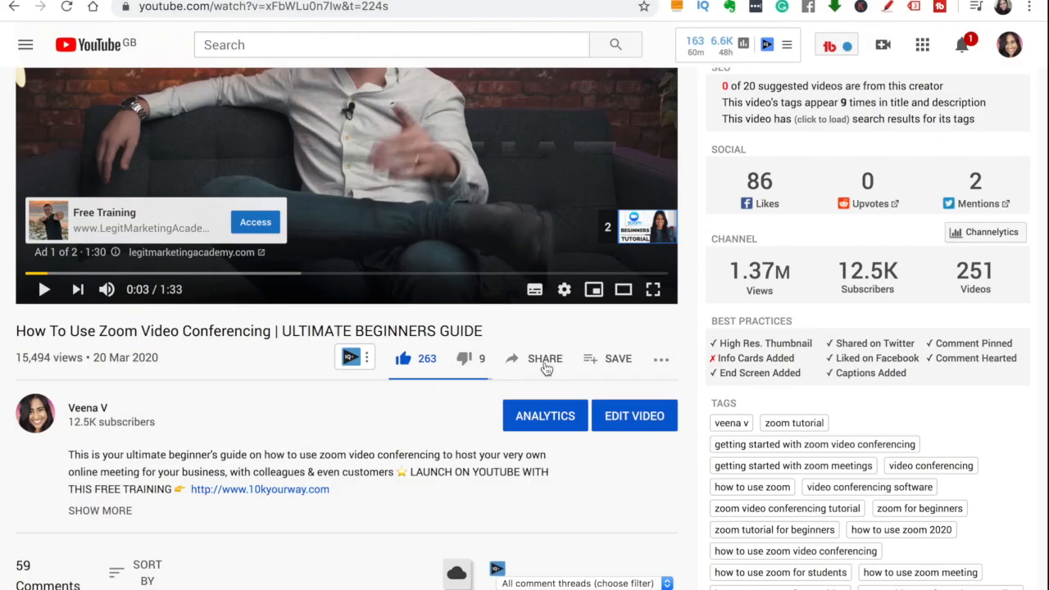
left_click(545, 361)
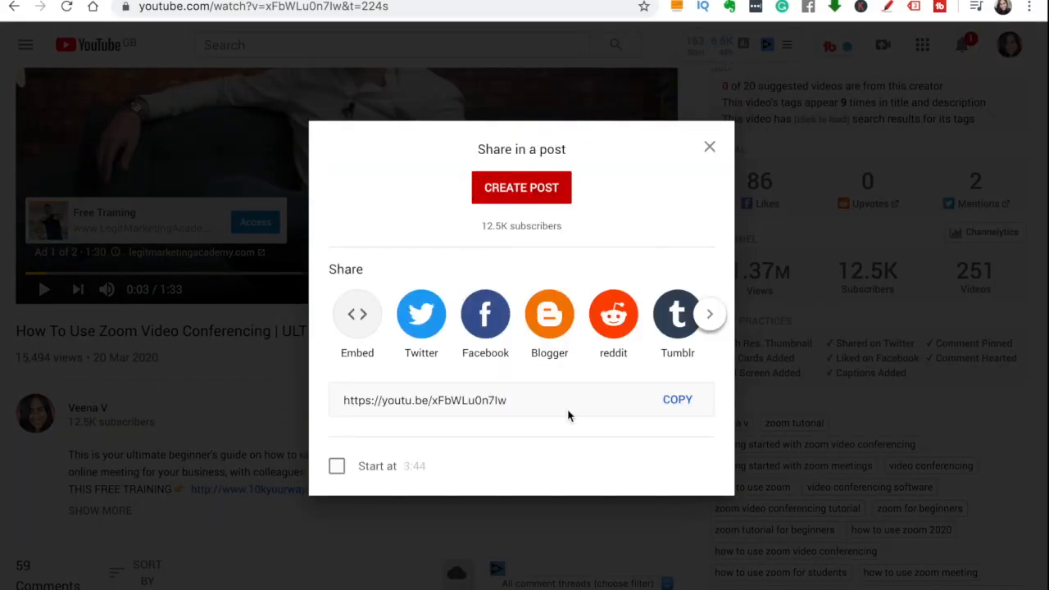
left_click(677, 400)
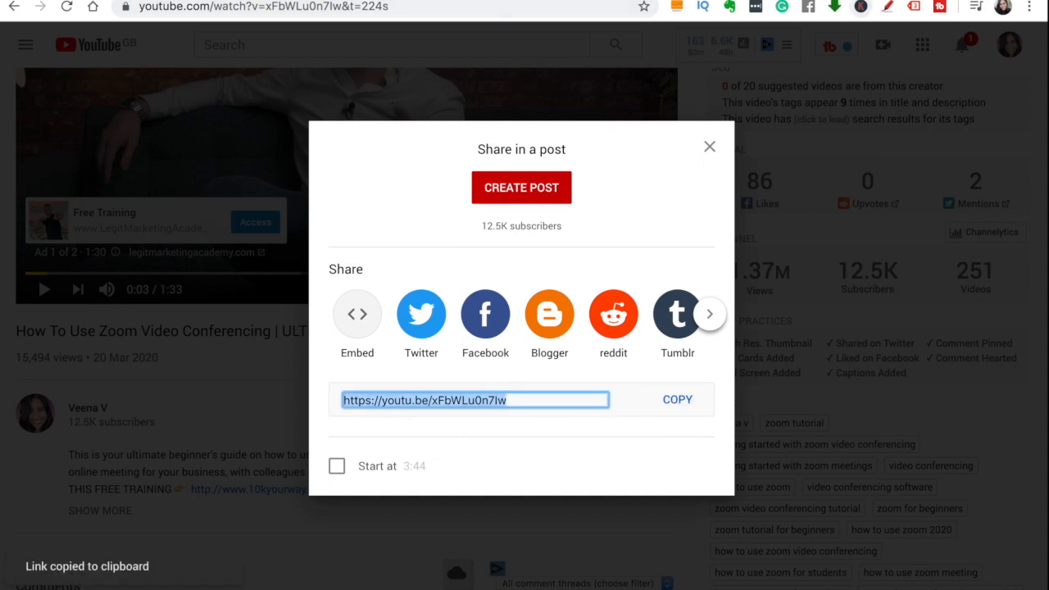
key("ctrl+shift+Tab")
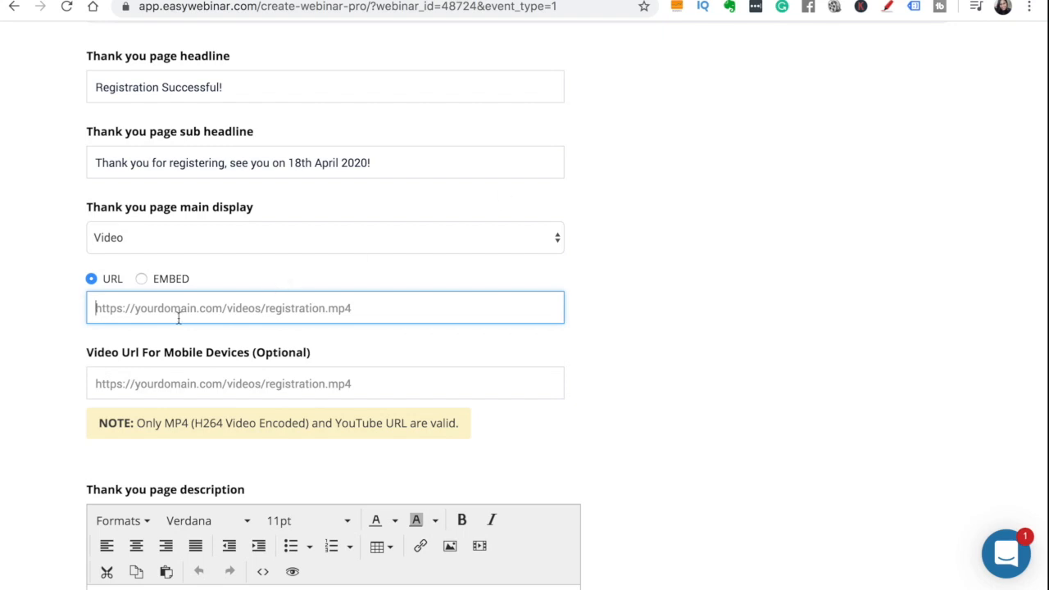
key("ctrl+v")
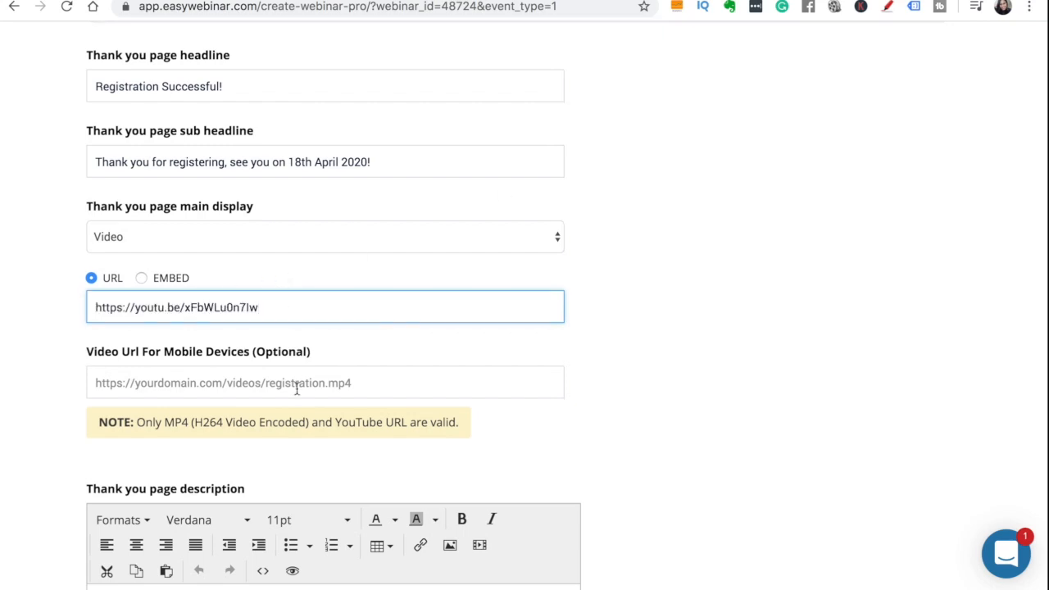
scroll(297, 386, "down", 3)
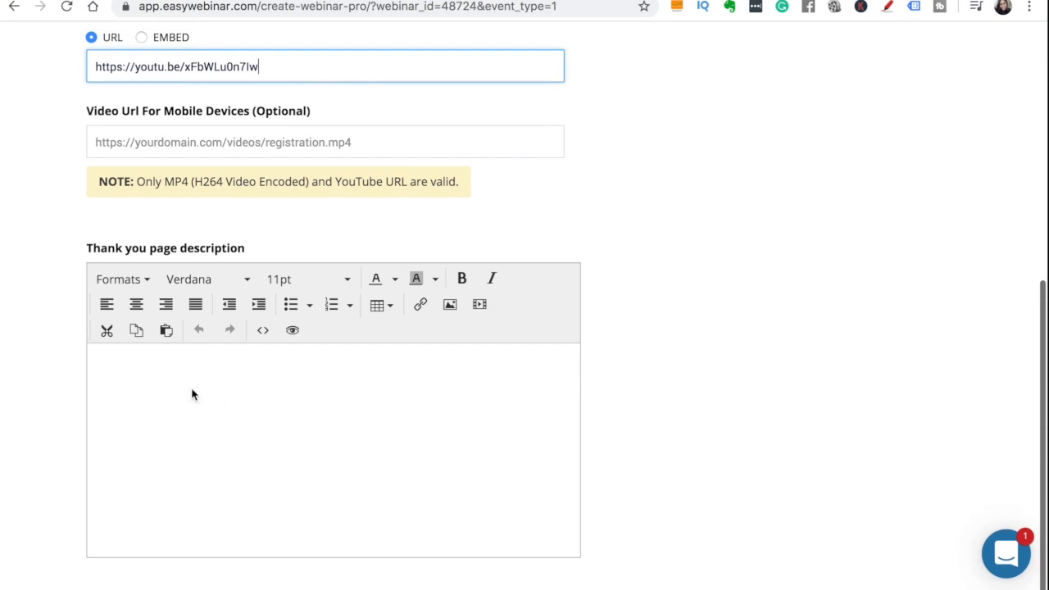
left_click(192, 395)
- Set the event page headline to "Top 5 Tips For a Successful Youtube Channel"
scroll(408, 395, "up", 6)
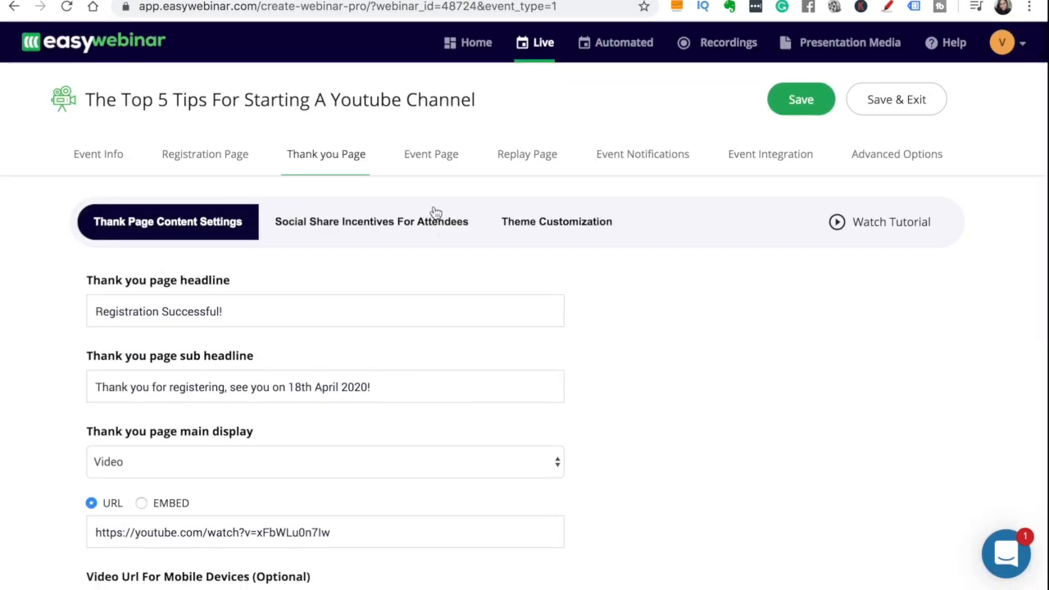
left_click(436, 156)
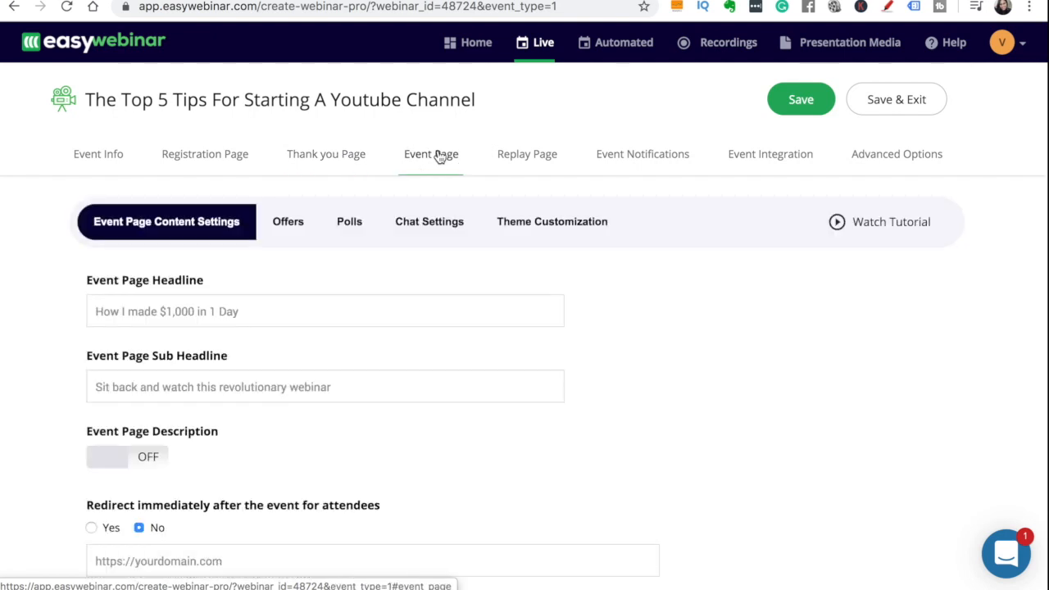
left_click(148, 310)
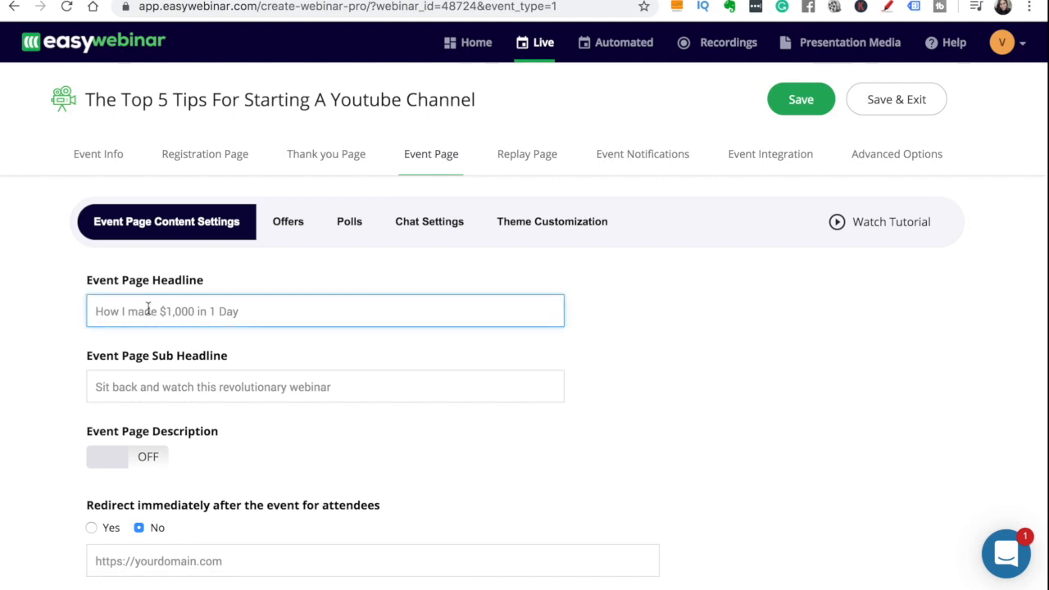
type("1")
key("BackSpace")
type("T")
type("op 5 T")
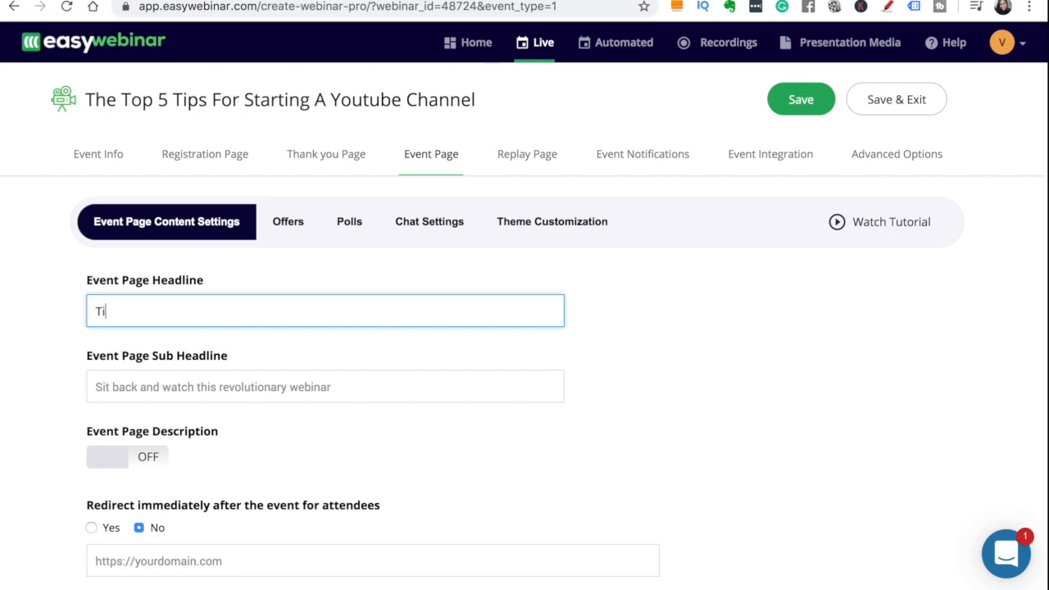
type("ips For a Successful Youtube Channel")
- Enable the immediate redirect for attendees after the event and set its address to 10kyourway.com
scroll(159, 304, "down", 3)
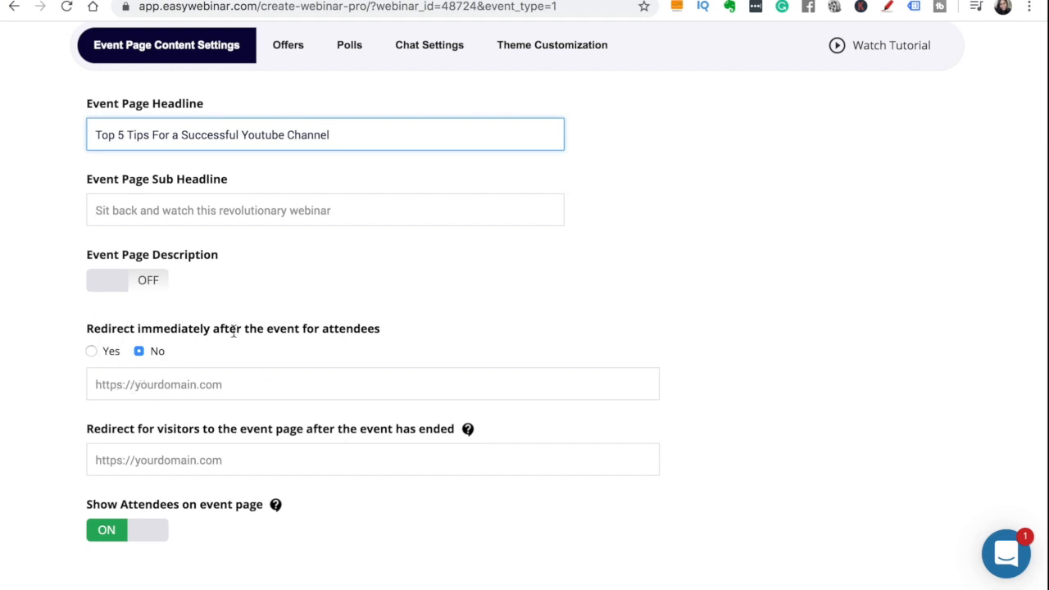
left_click(92, 350)
left_click(136, 387)
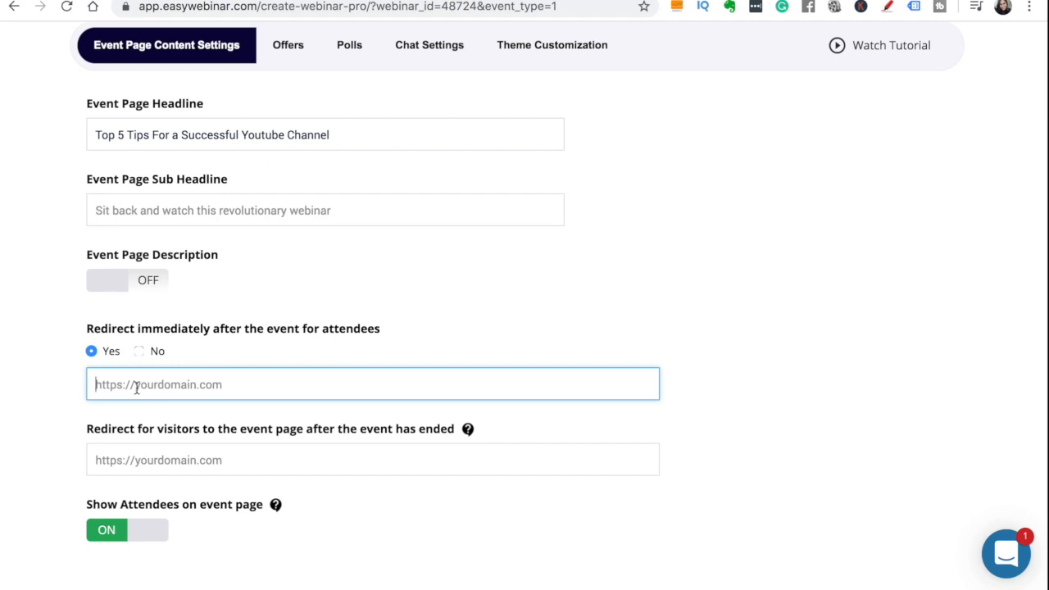
type("veena")
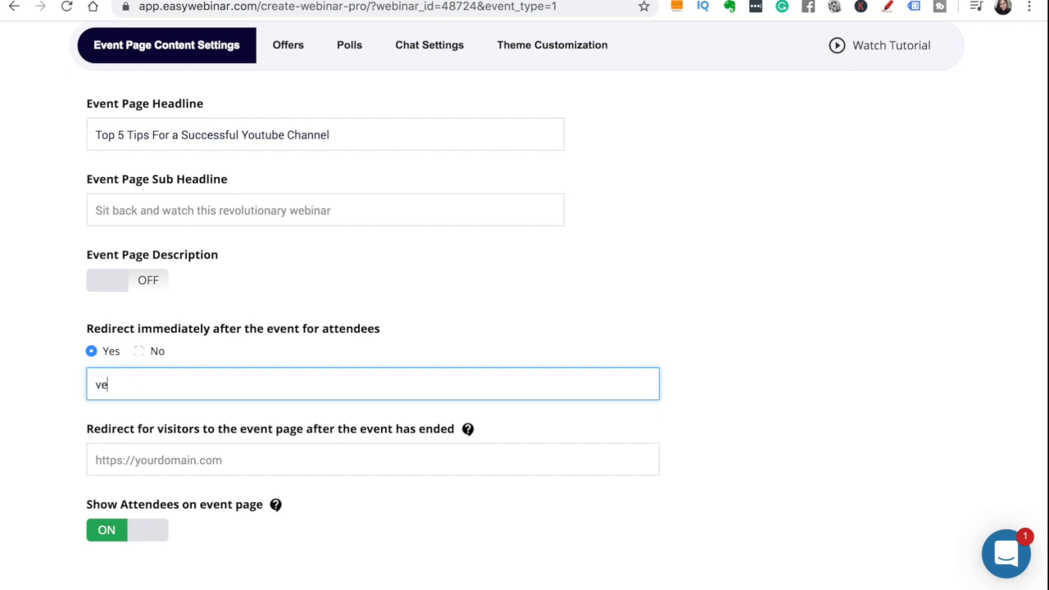
key("BackSpace")
key("BackSpace")
key("BackSpace")
key("BackSpace")
key("BackSpace")
type("10kyout")
type("e")
key("BackSpace")
key("BackSpace")
type("rway.com")
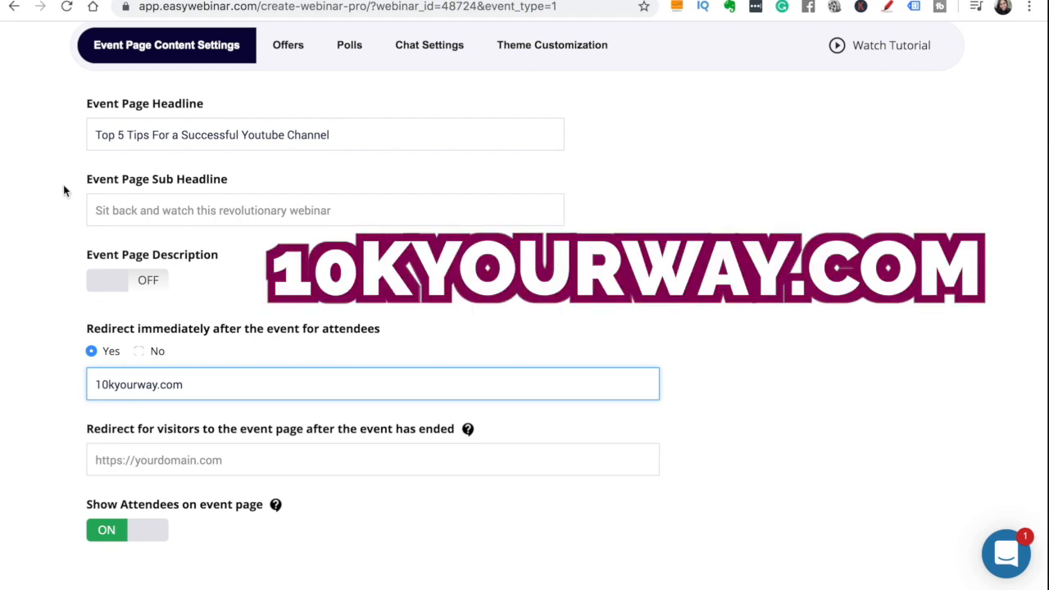
left_click_drag(183, 380, 210, 381)
left_click(95, 382)
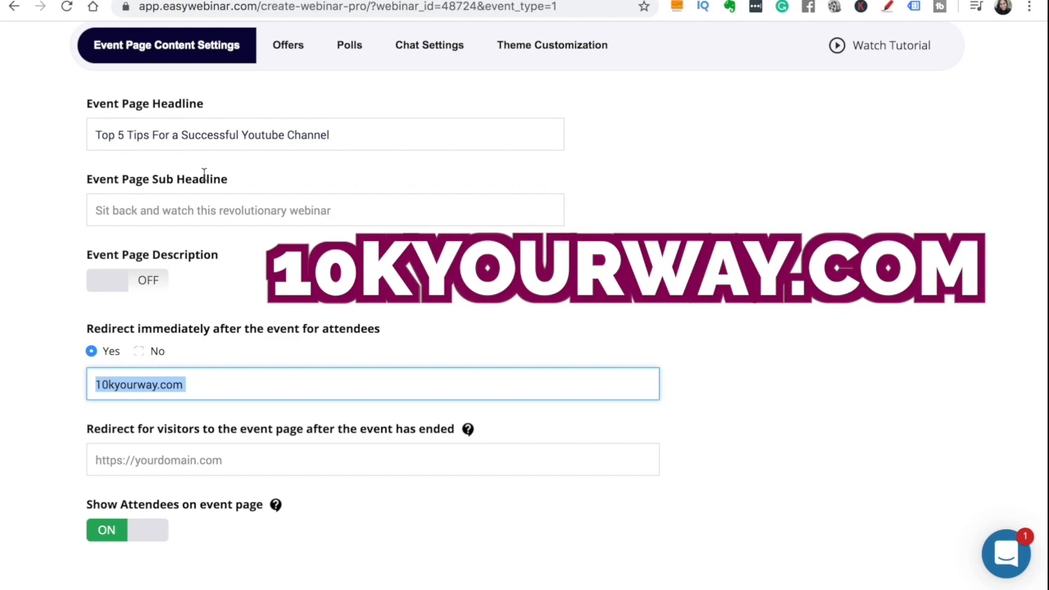
left_click(93, 383)
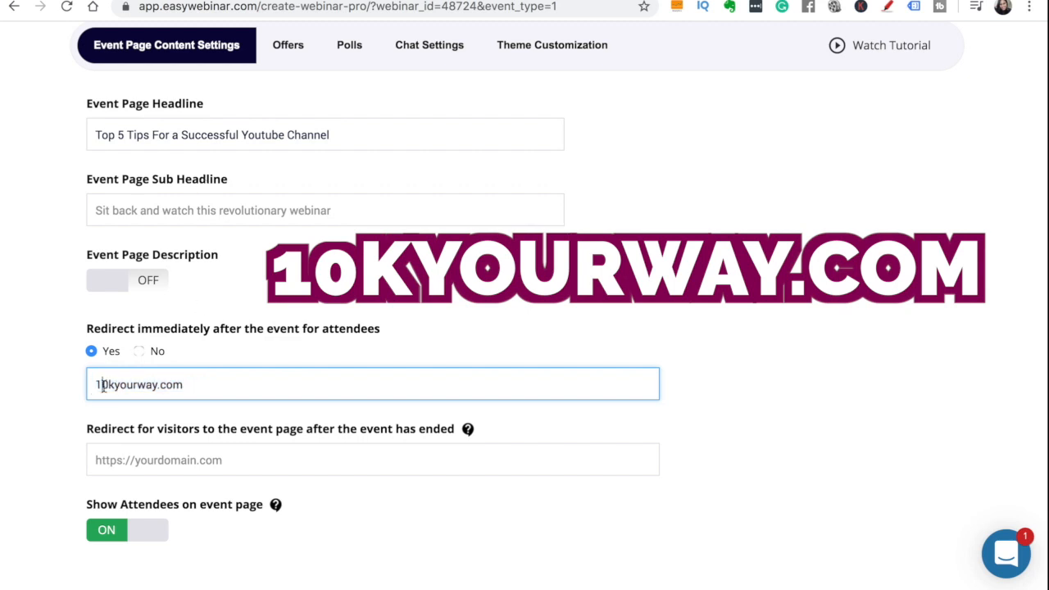
left_click_drag(89, 385, 219, 389)
left_click(213, 385)
scroll(334, 453, "down", 2)
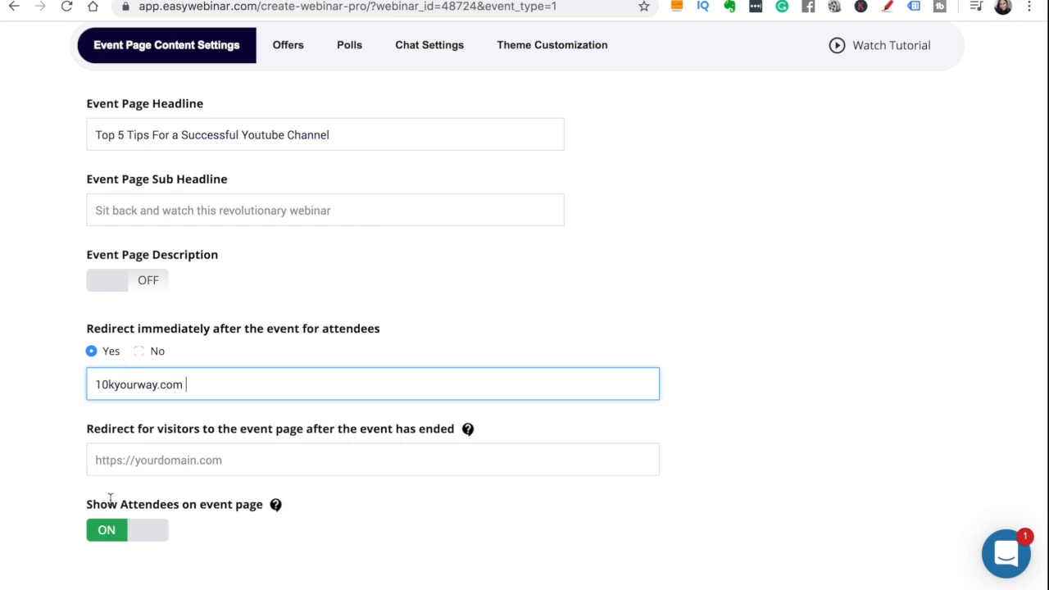
- Switch the option that shows attendees on the event page off and back on
left_click(155, 533)
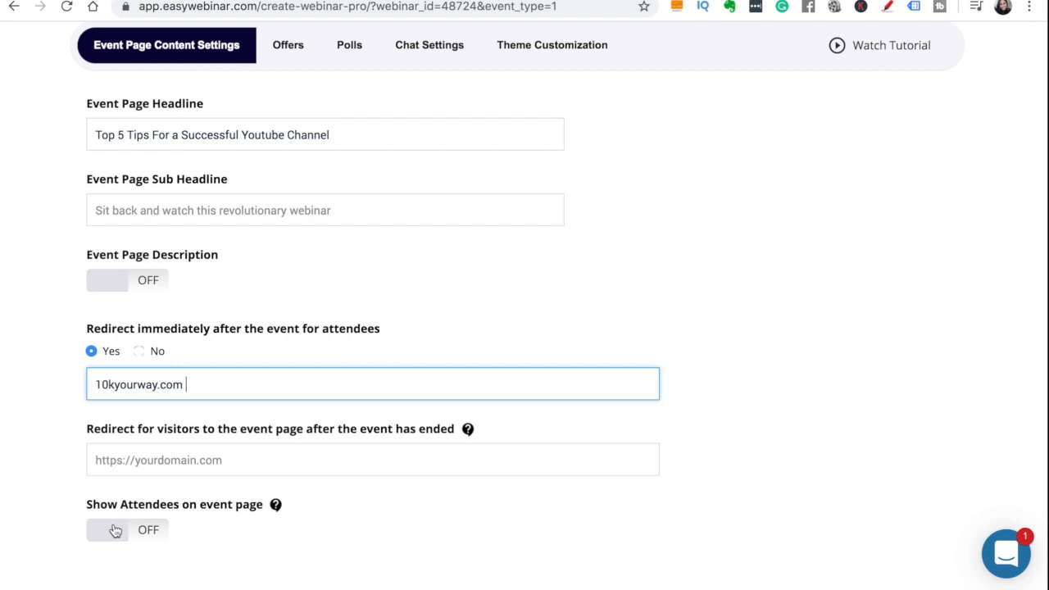
left_click(156, 532)
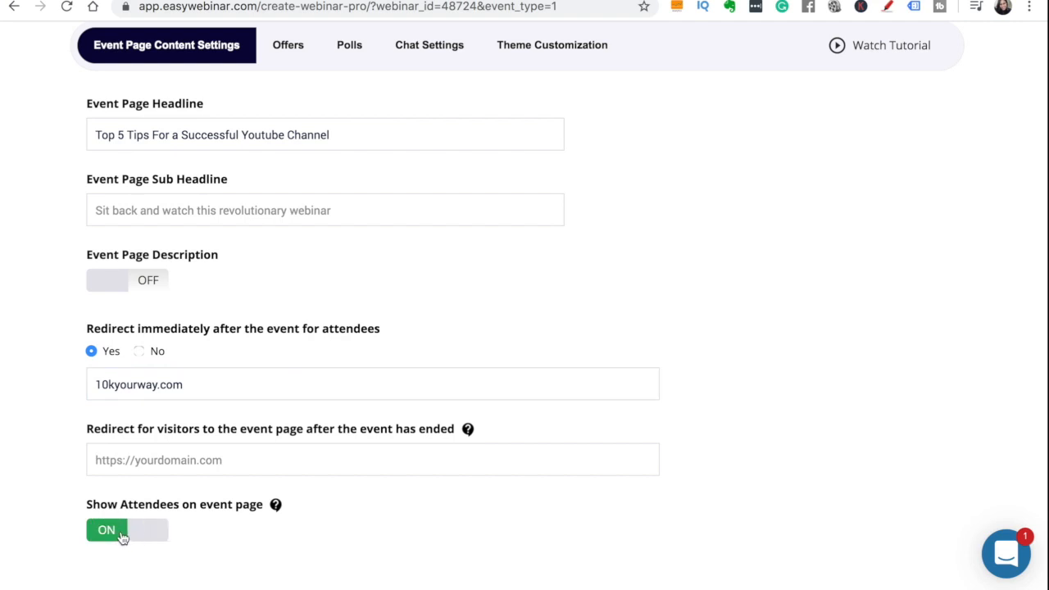
left_click(121, 533)
- Enable offers for the event page and title the first offer with the presenter's first name followed by "WEBSITE"
scroll(356, 386, "up", 3)
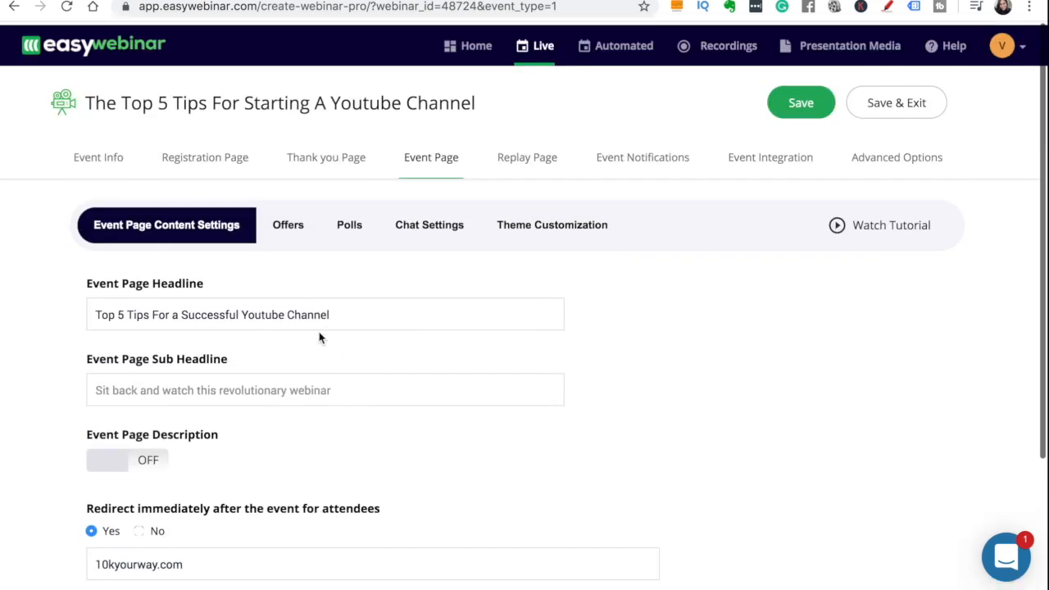
left_click(286, 223)
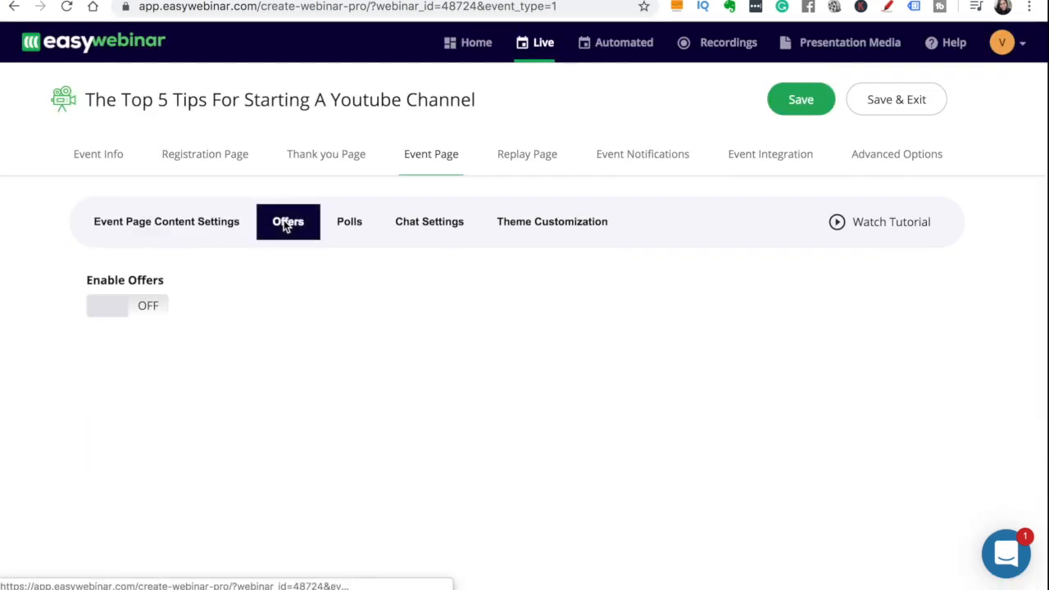
left_click(157, 308)
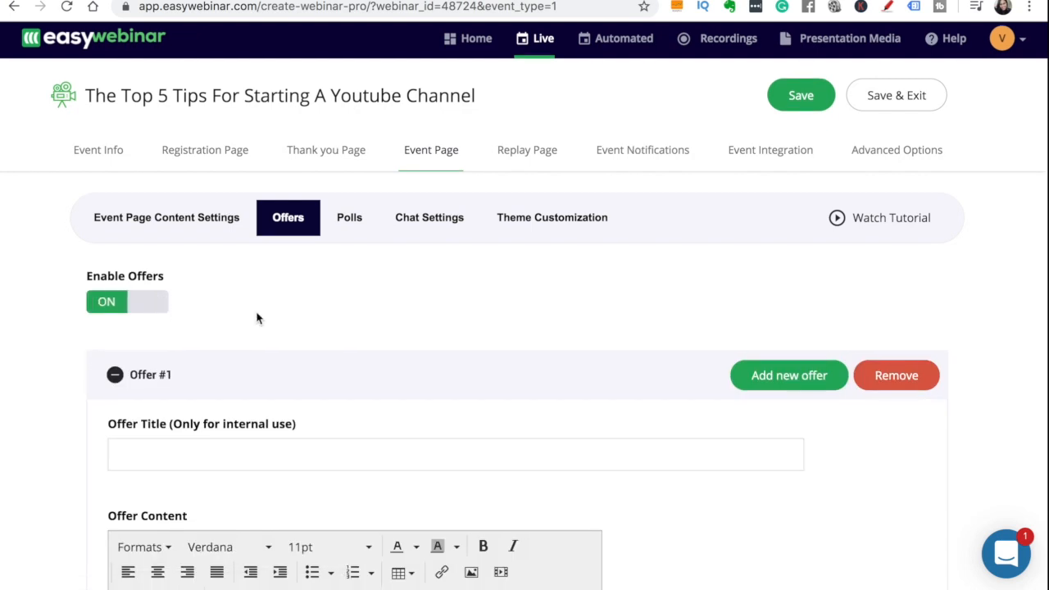
scroll(258, 318, "down", 2)
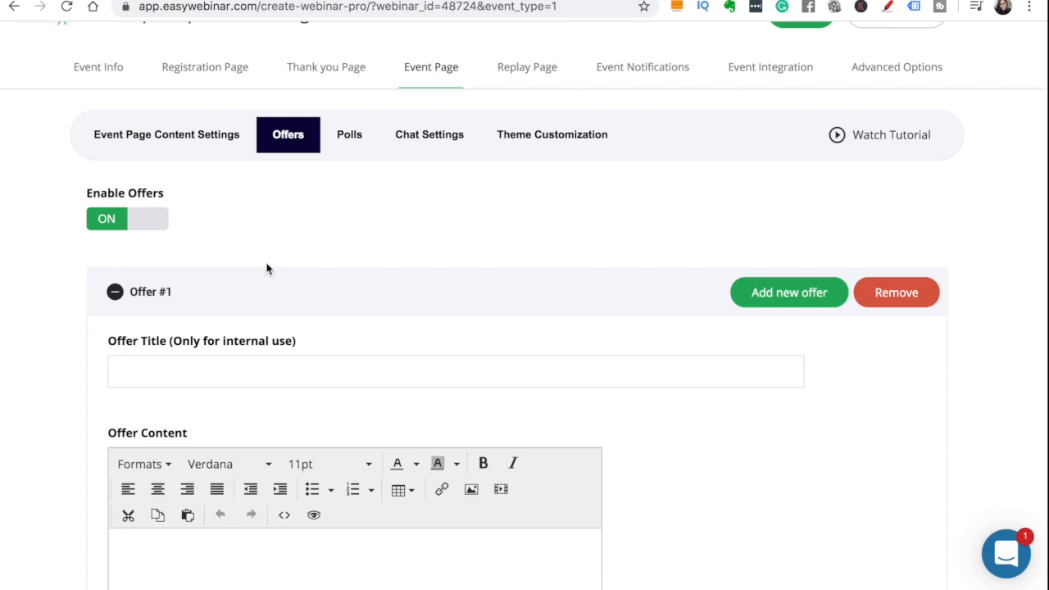
scroll(209, 299, "down", 2)
left_click(170, 253)
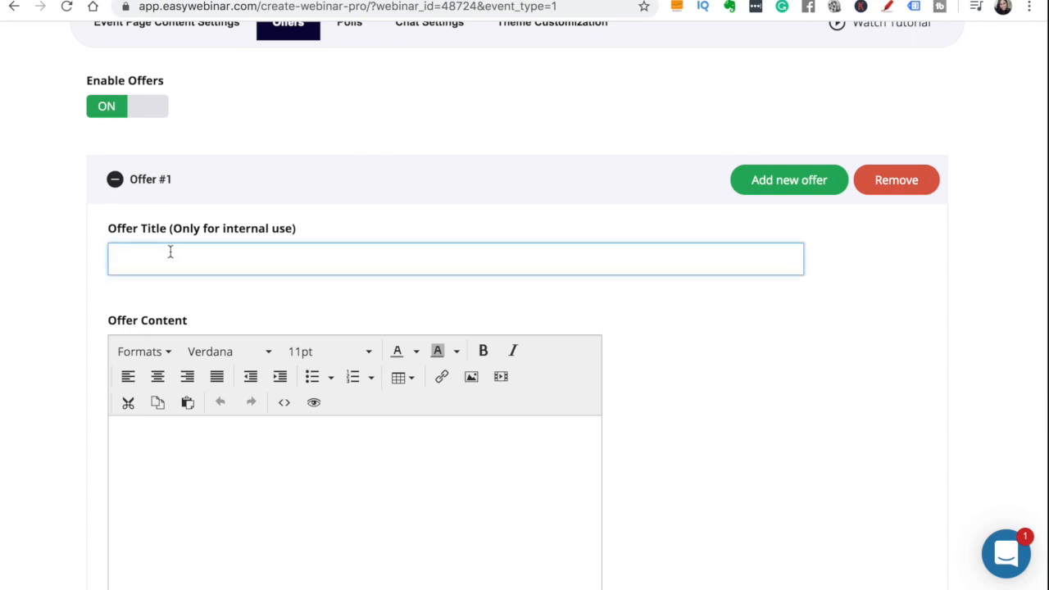
type("VEENAV.")
key("BackSpace")
key("BackSpace")
type("WEBSITE")
- Choose the Order Now button for the first offer and link it to the presenter's own website address
scroll(218, 400, "down", 5)
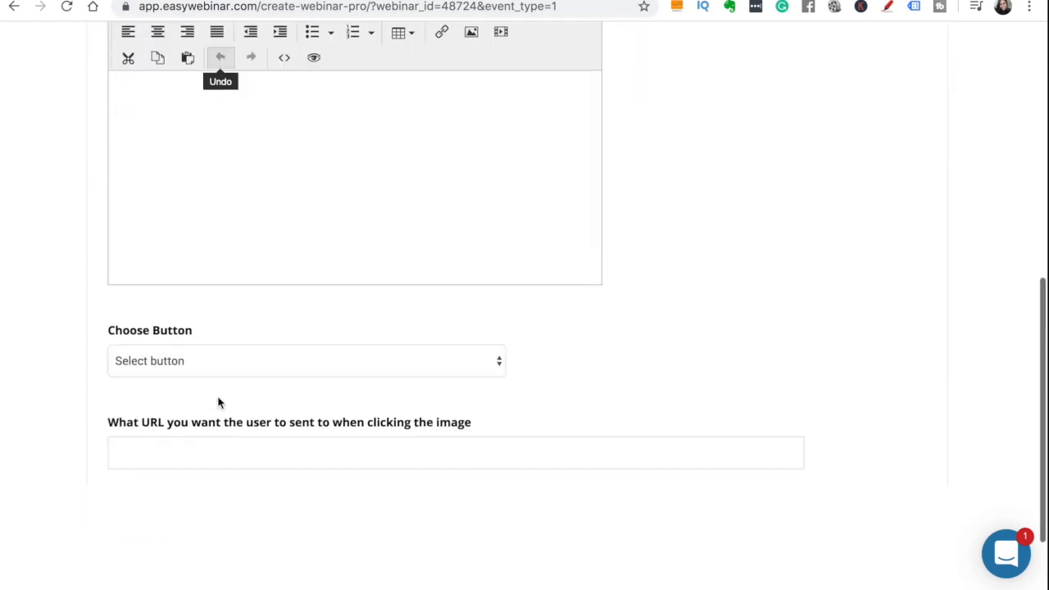
left_click(197, 300)
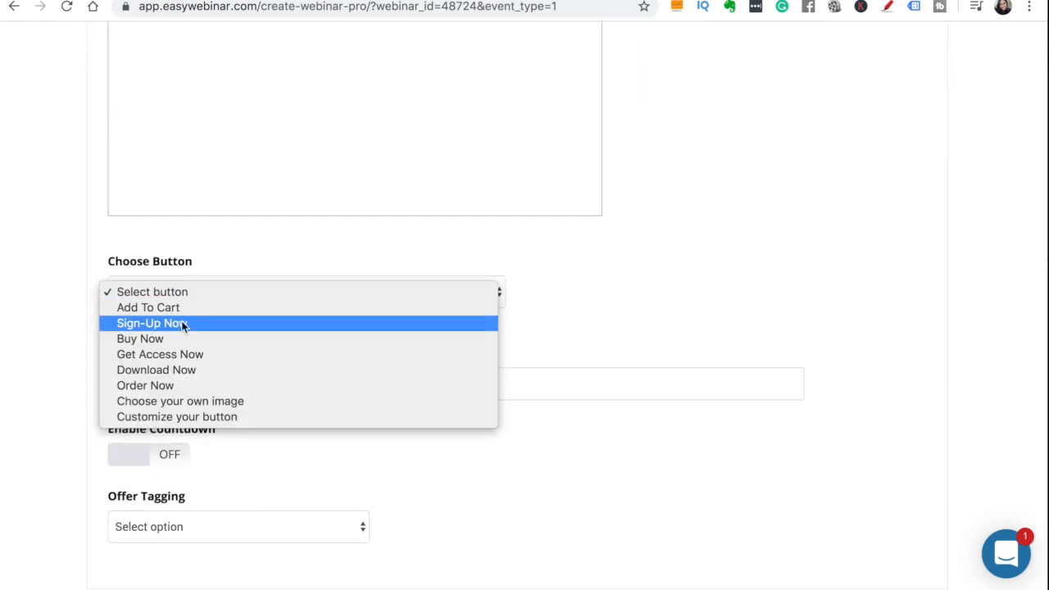
left_click(175, 386)
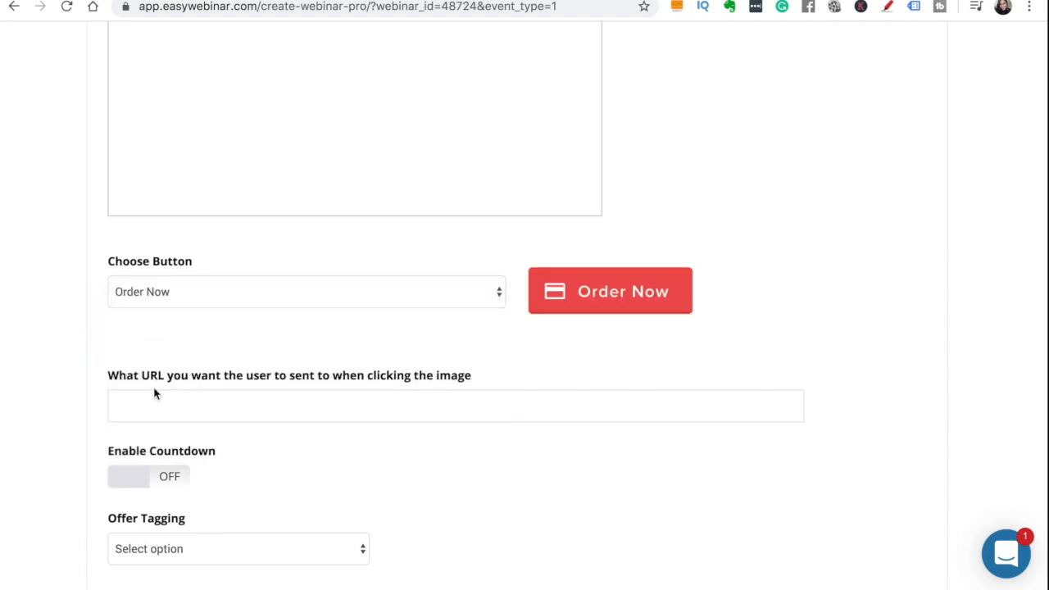
type("VEENAV.COM")
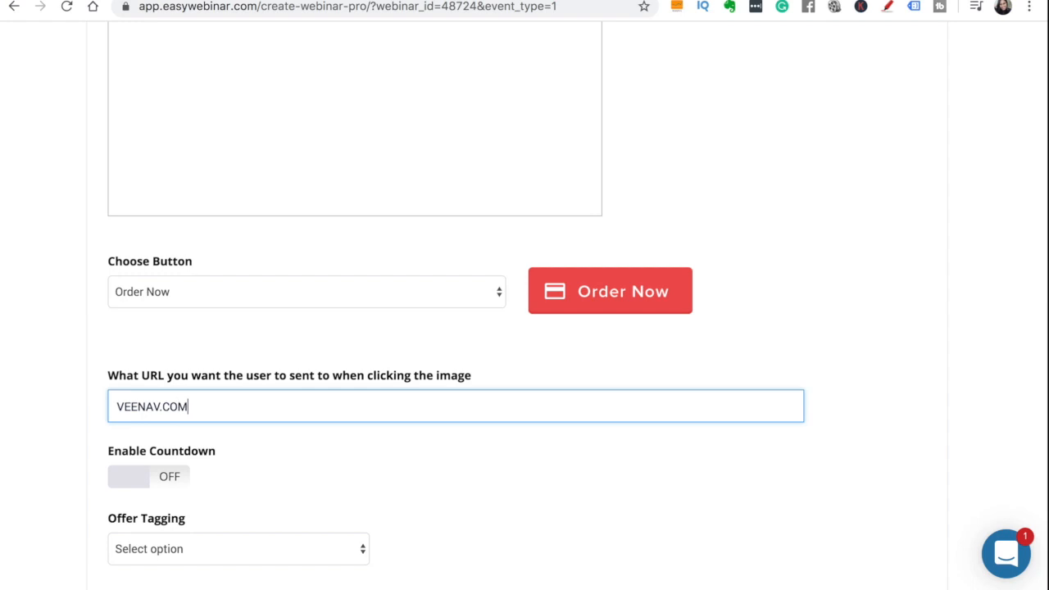
- Look over the offer settings, save the webinar and exit its editor
scroll(856, 362, "up", 15)
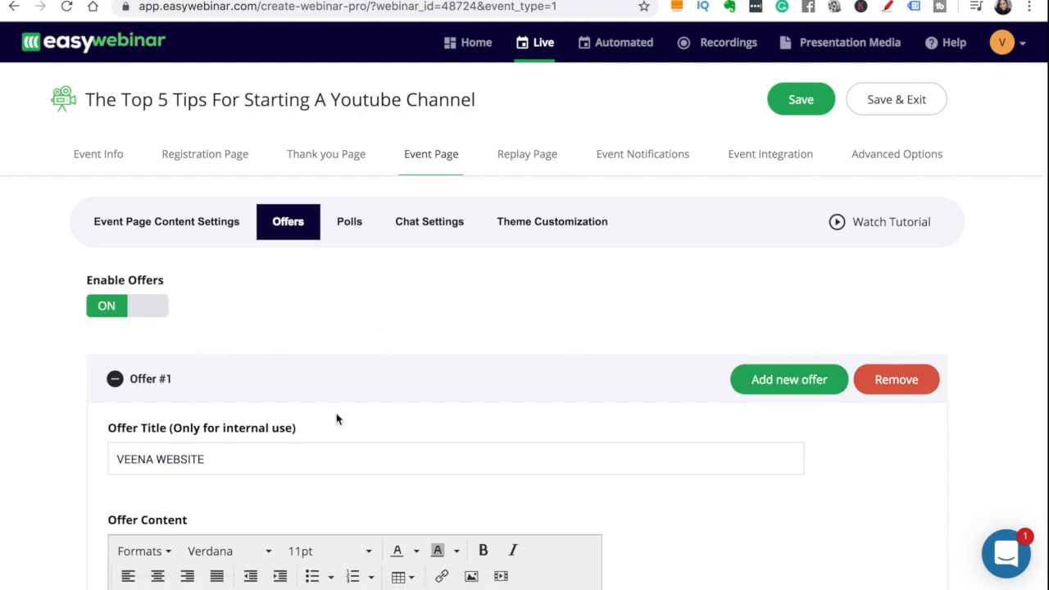
scroll(330, 324, "down", 10)
scroll(330, 318, "up", 10)
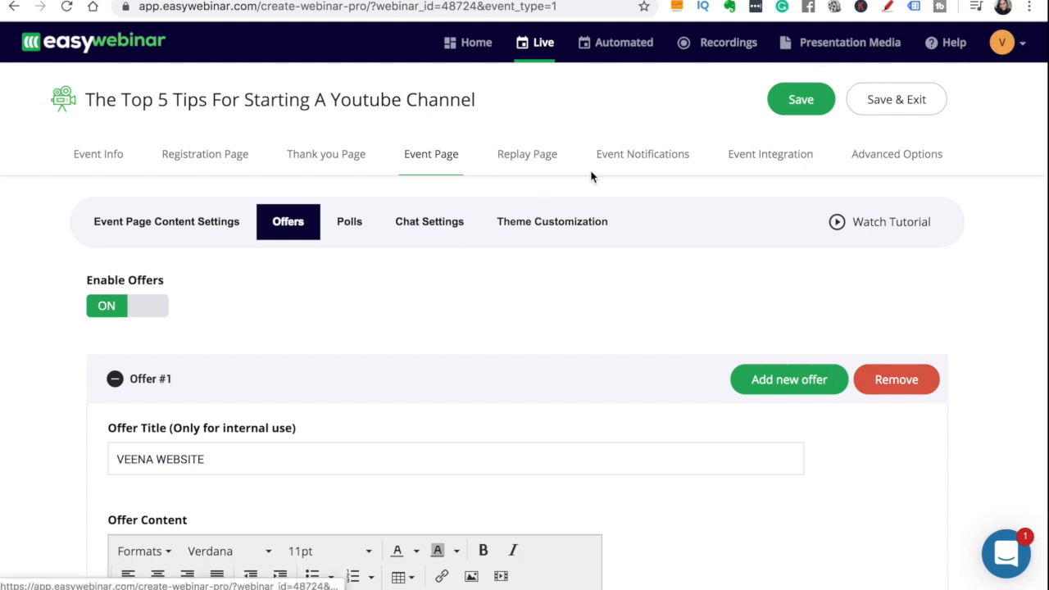
left_click(790, 111)
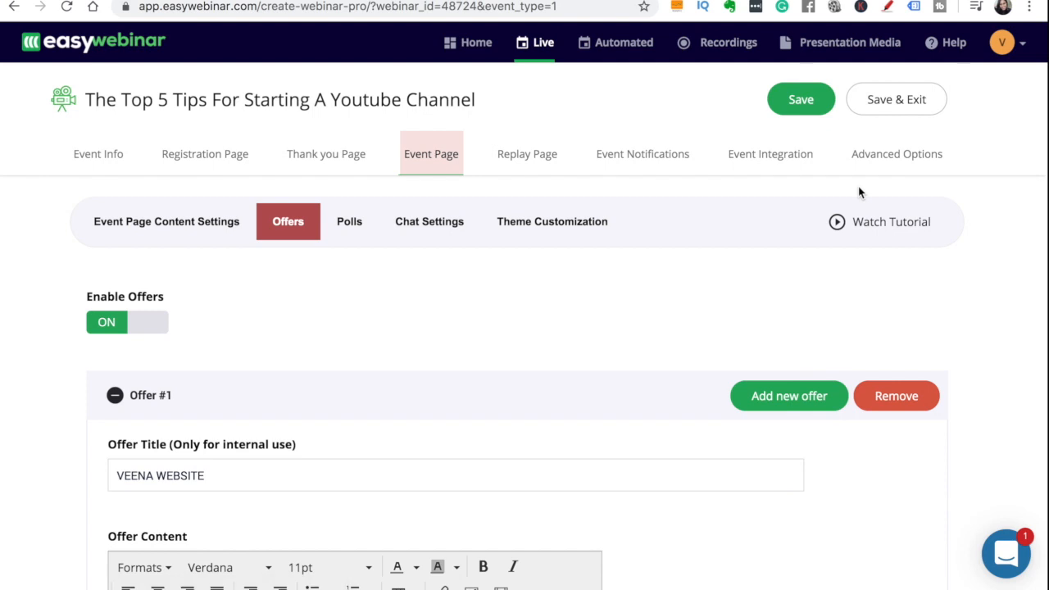
left_click(895, 101)
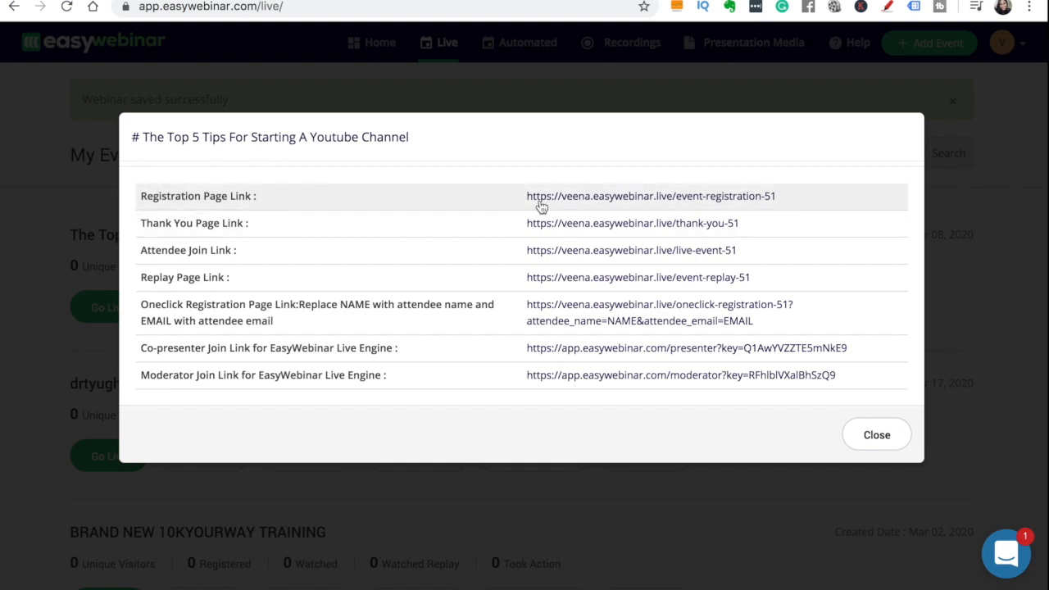
- Open the registration page link, try its sign-up form with the Wed, 15 Apr, 2020 08:00 PM British Summer Time session, and close the form
left_click(622, 198)
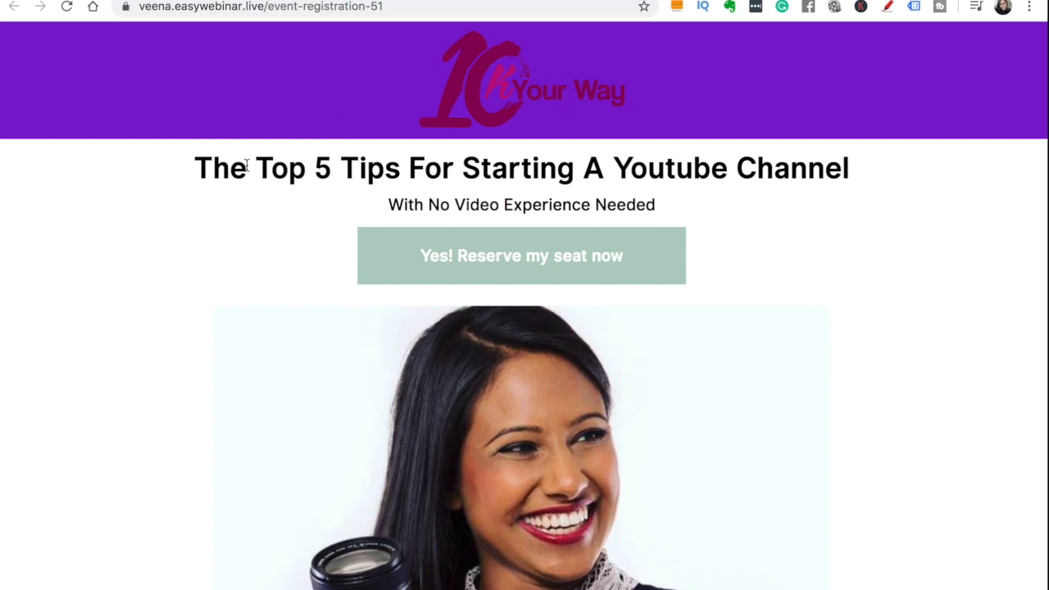
left_click(488, 269)
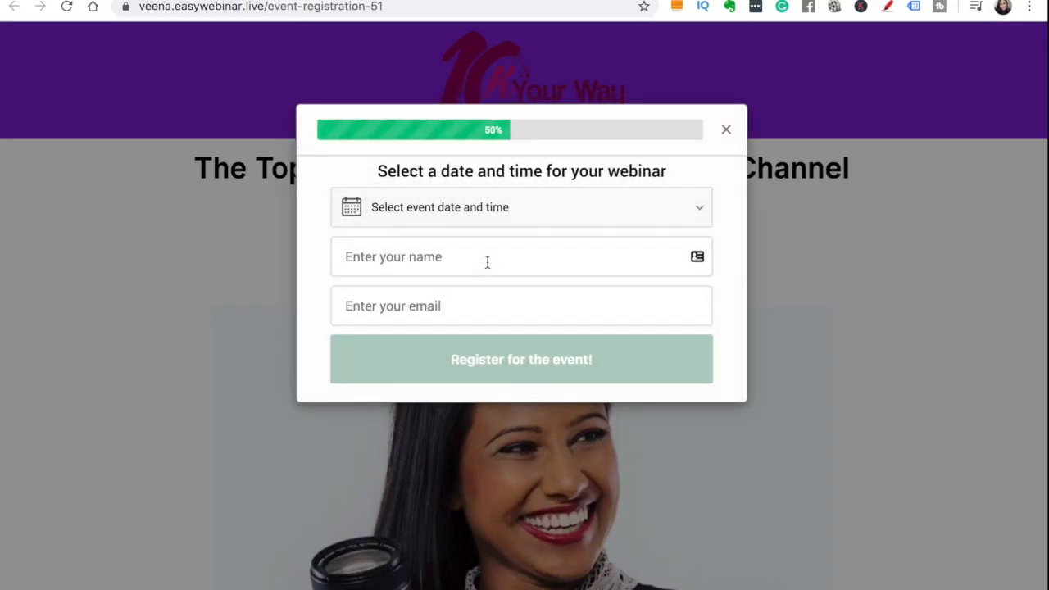
left_click(405, 211)
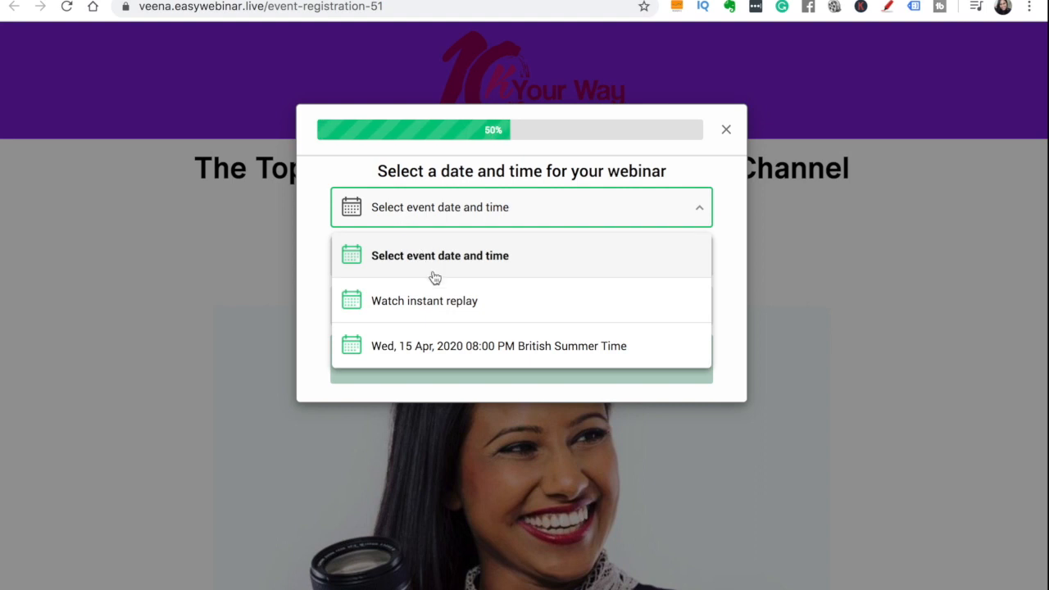
left_click(400, 347)
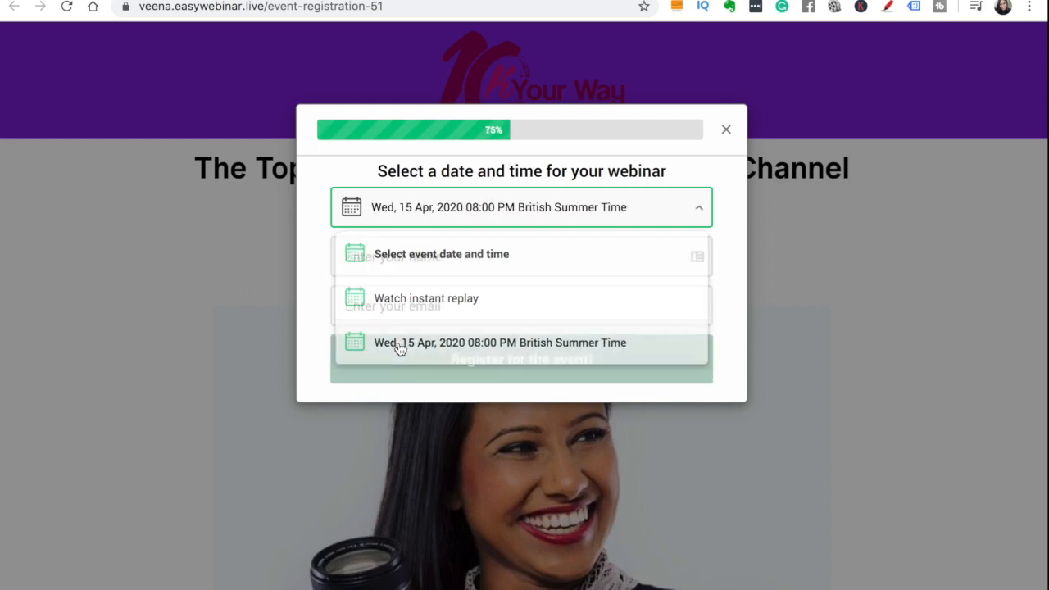
left_click(411, 256)
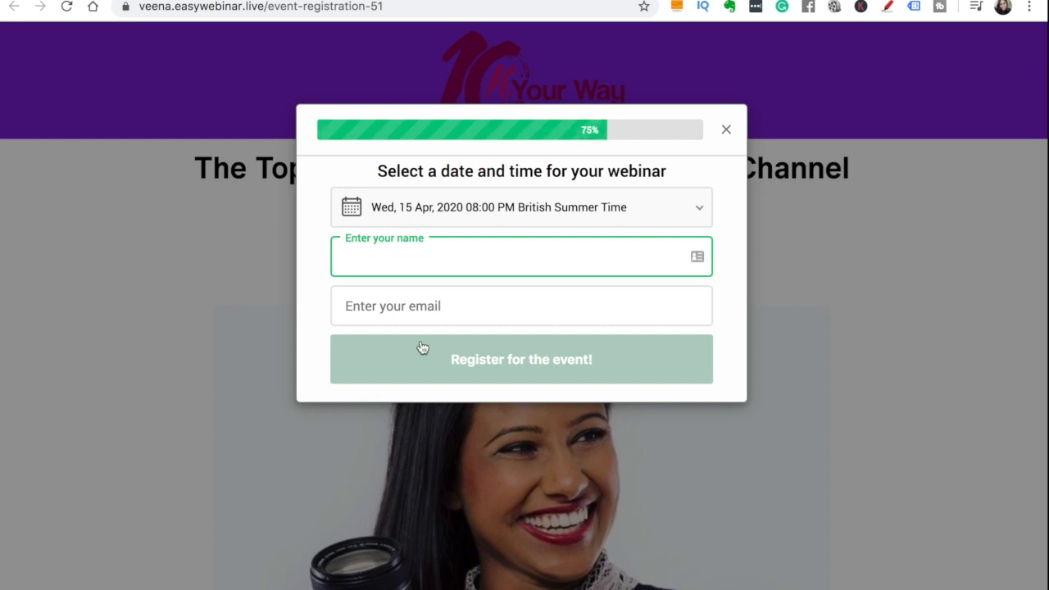
left_click(726, 133)
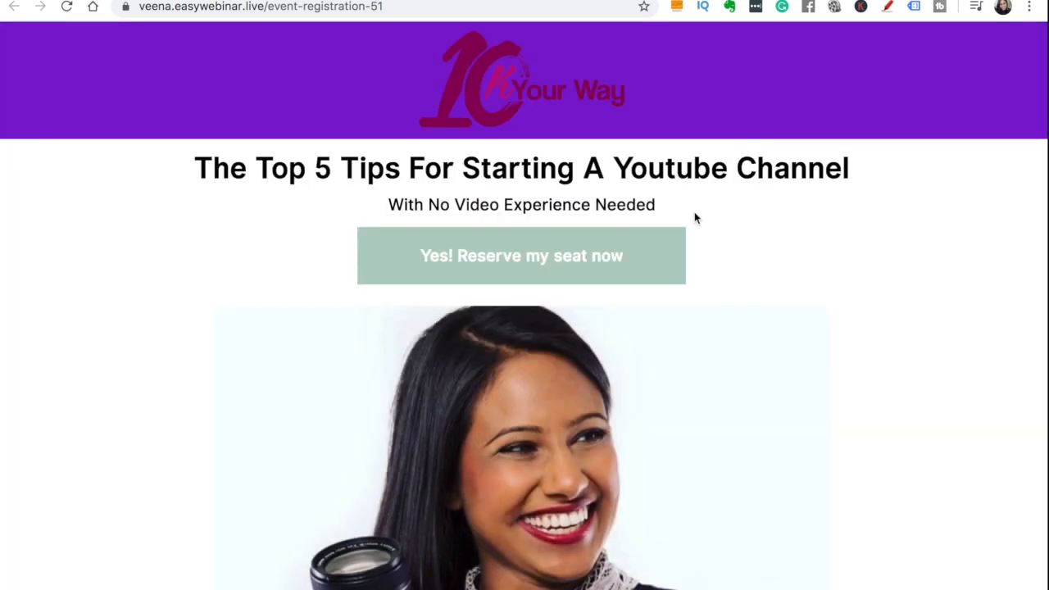
- Review the registration page down to the presenter section and close the page
scroll(689, 258, "down", 6)
scroll(687, 258, "down", 2)
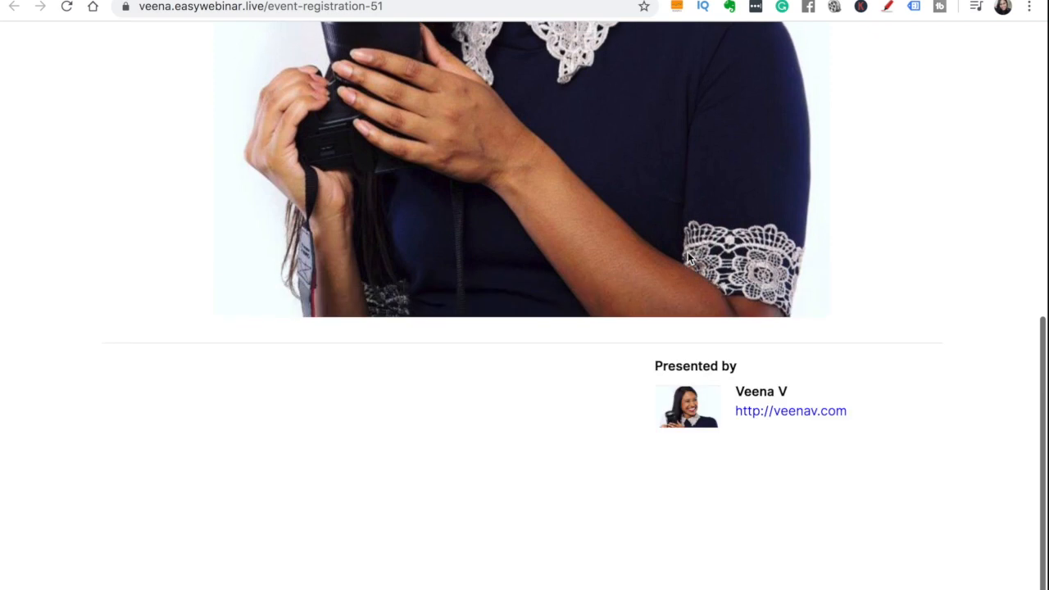
scroll(662, 431, "up", 10)
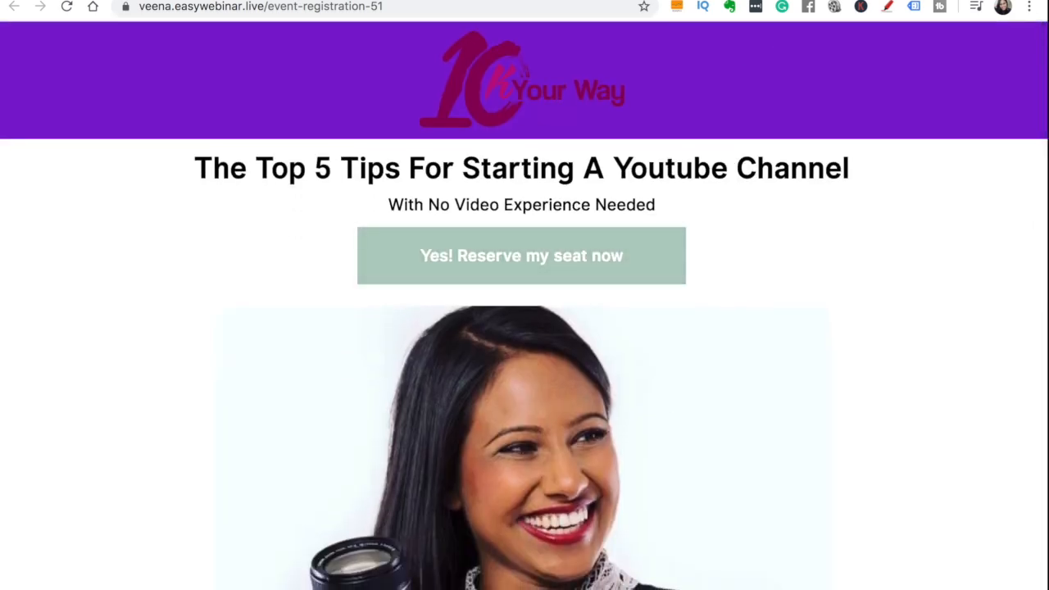
key("super+w")
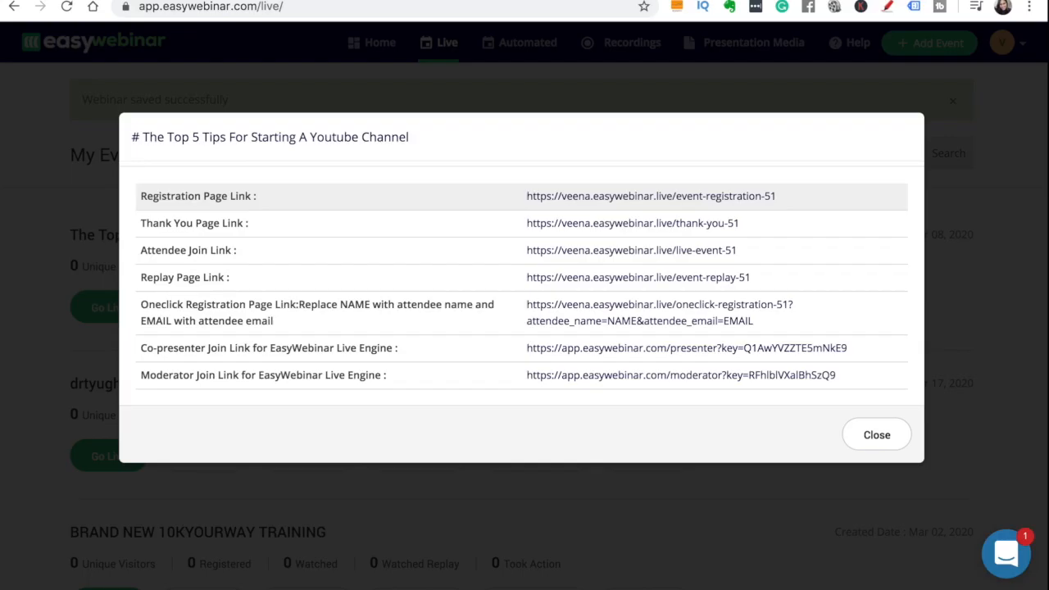
- Open the thank you page link and check its video playback, registration message and presenter section
left_click(572, 226)
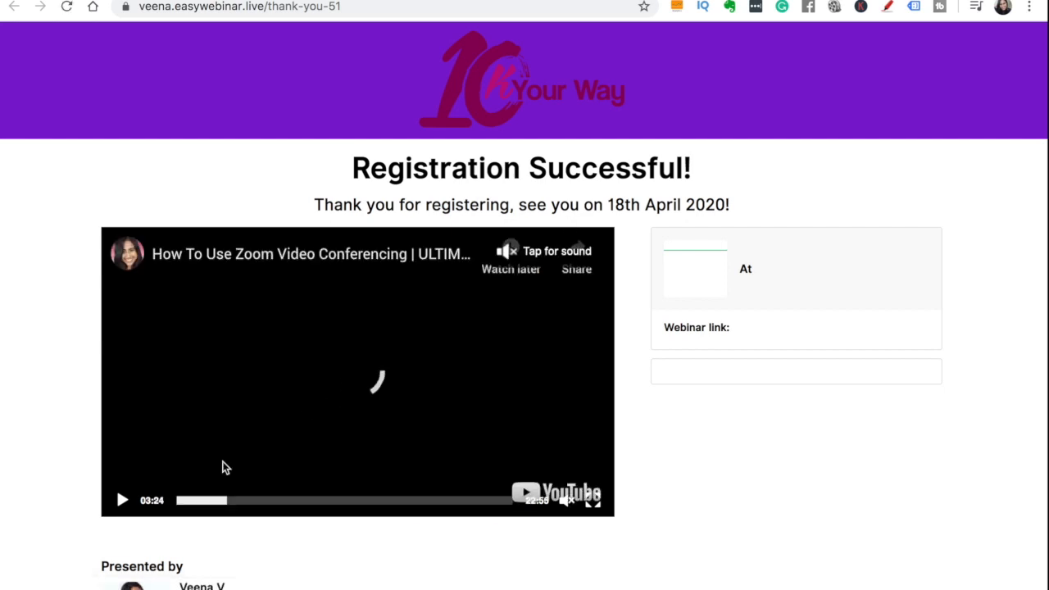
left_click(123, 500)
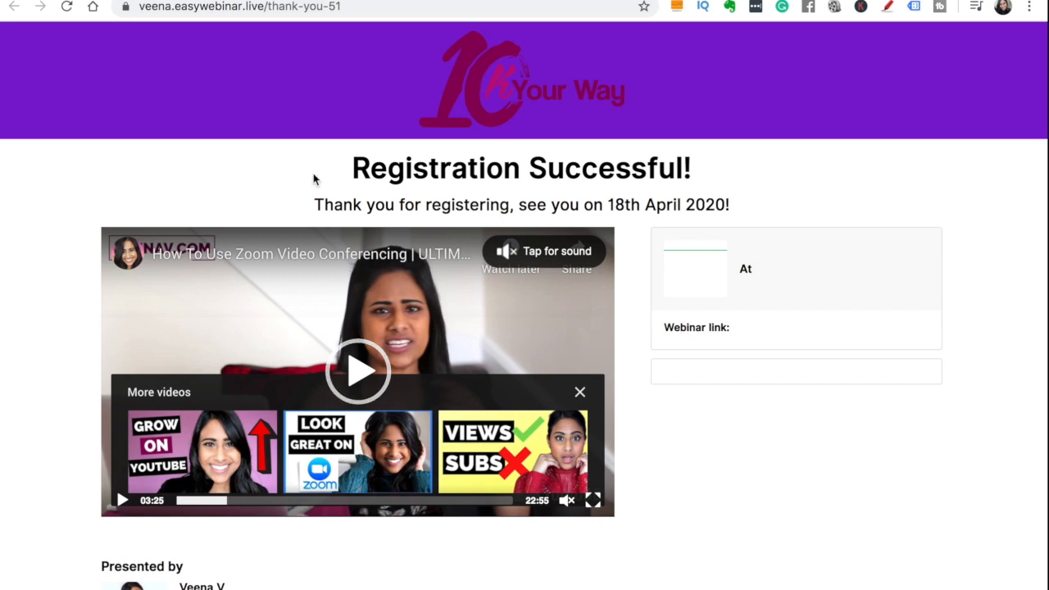
scroll(314, 178, "down", 1)
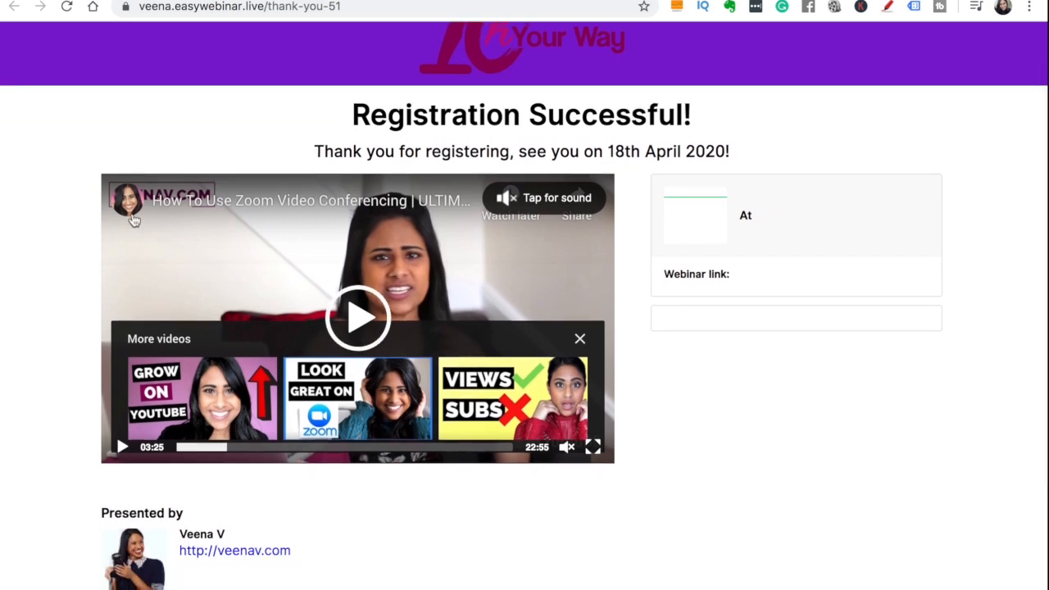
scroll(403, 311, "down", 2)
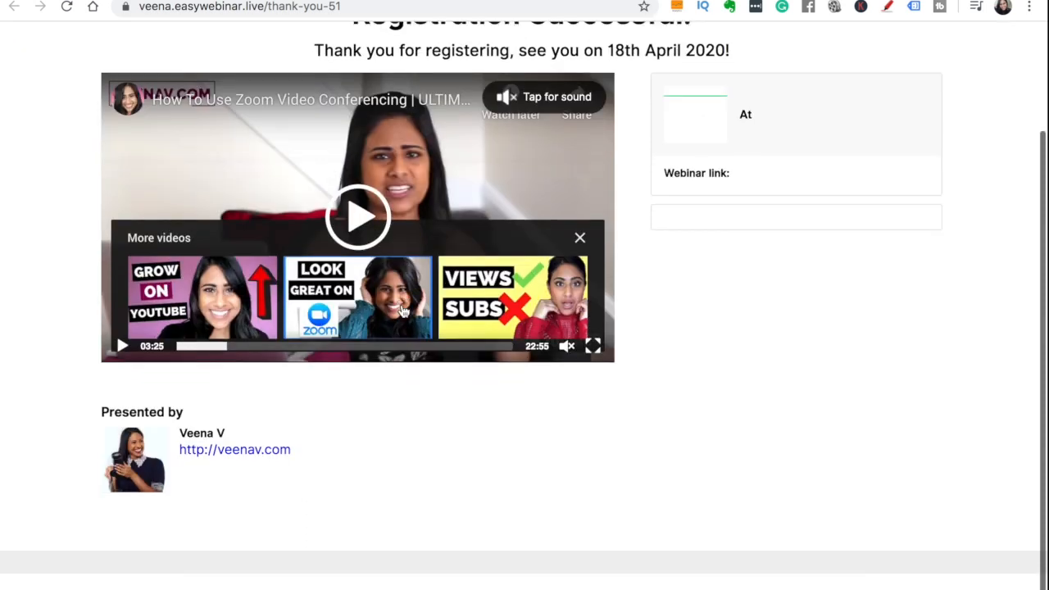
- Finish reviewing the thank you page, close it, and close the webinar's list of event links
scroll(403, 310, "up", 3)
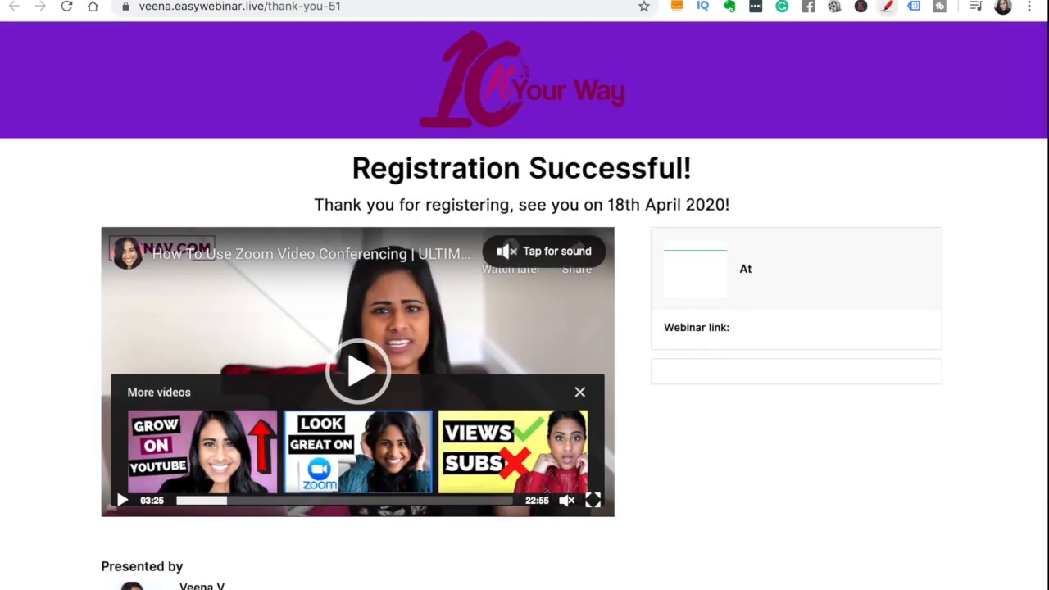
key("super+w")
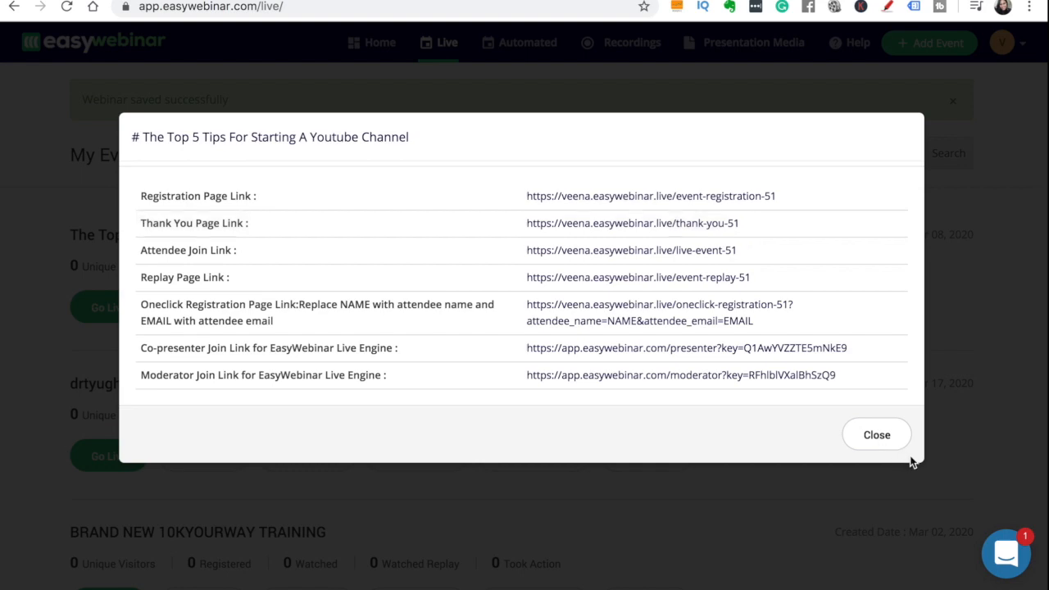
left_click(884, 435)
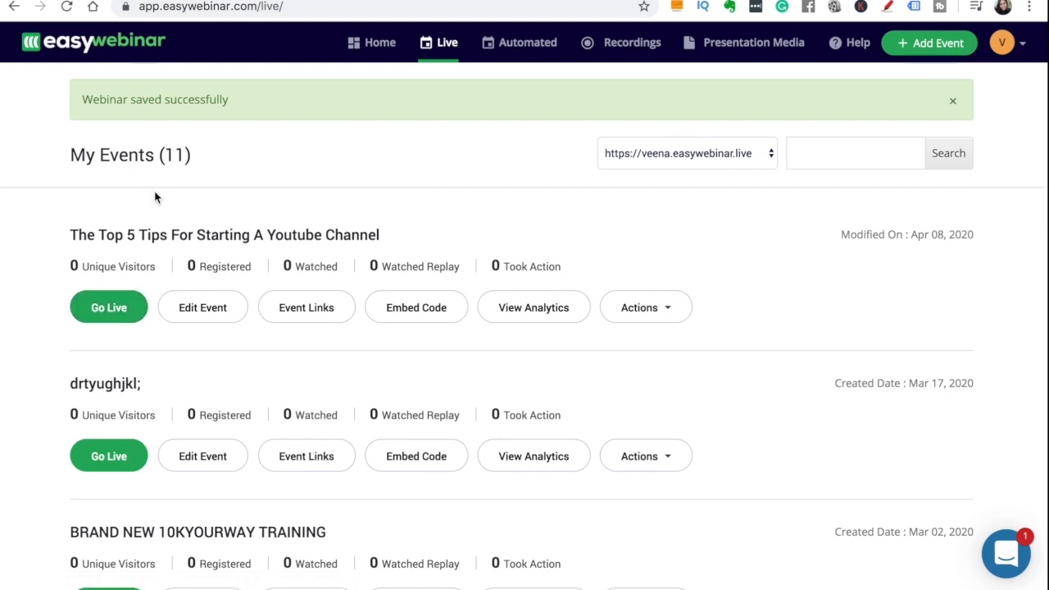
- Start going live with The Top 5 Tips For Starting A Youtube Channel, using Easywebinar as the live stream video source
left_click(122, 318)
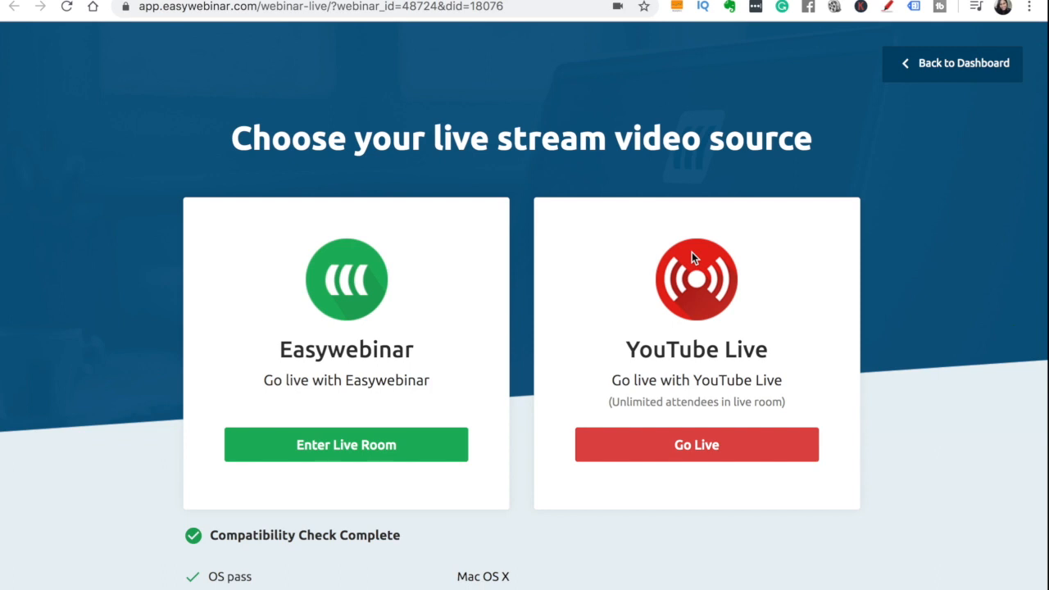
scroll(311, 320, "down", 1)
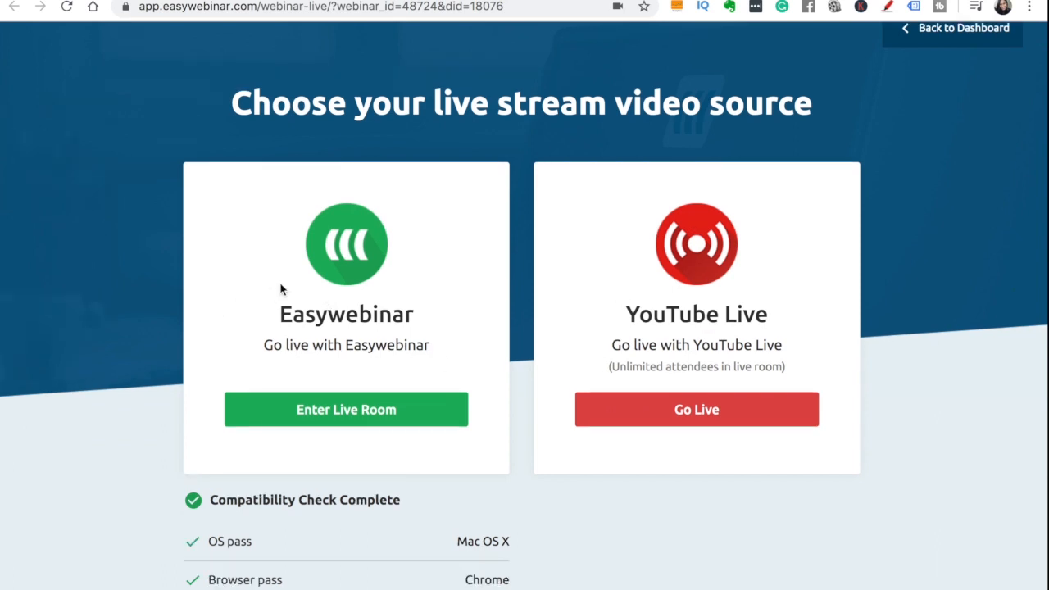
left_click(348, 409)
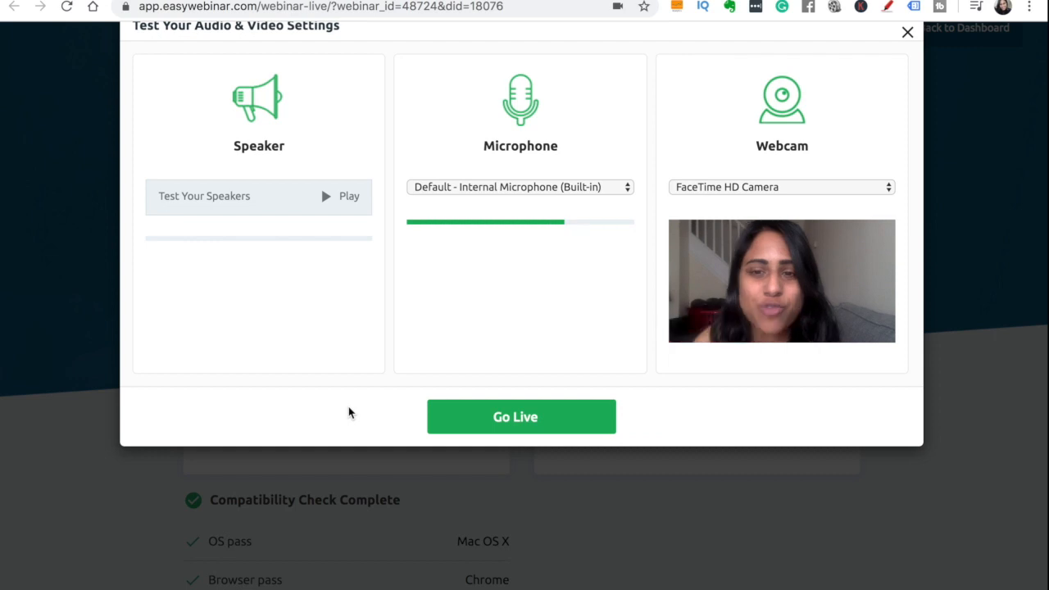
- Check the speaker, microphone and FaceTime HD Camera settings, then go live and join the event room
scroll(349, 410, "up", 1)
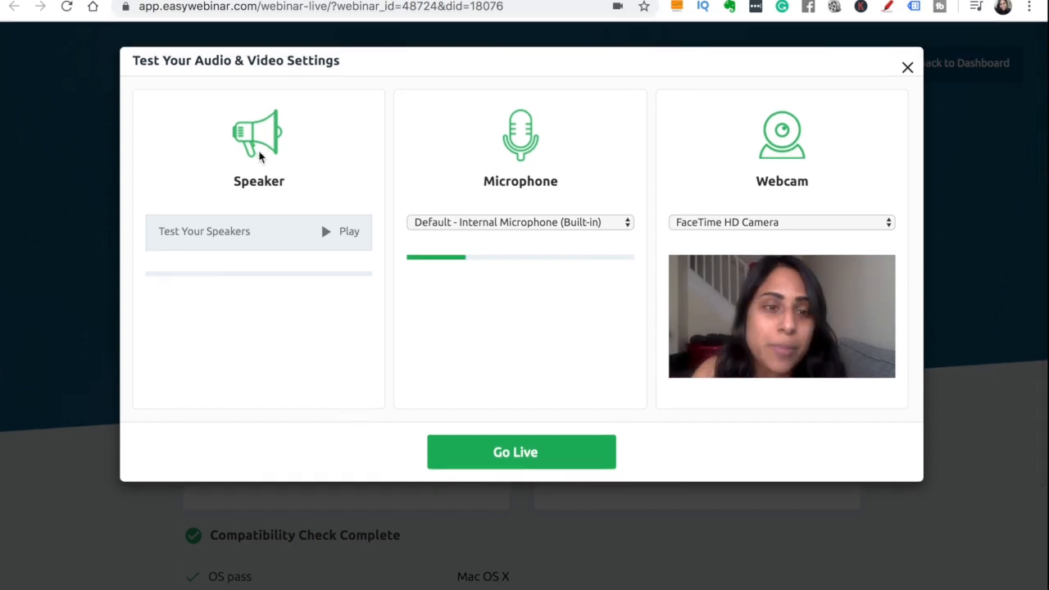
left_click(689, 227)
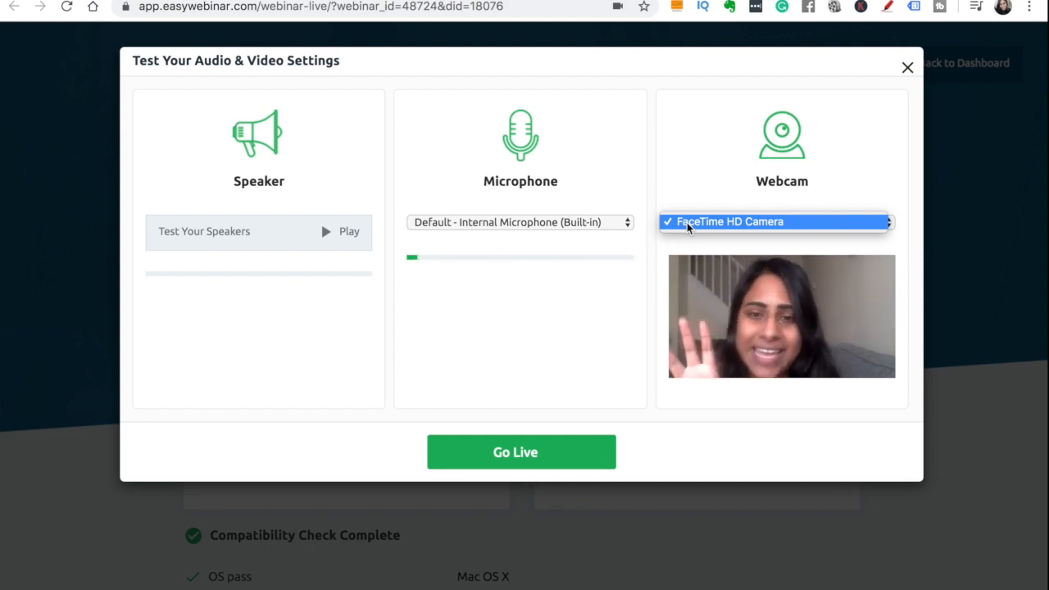
left_click(690, 172)
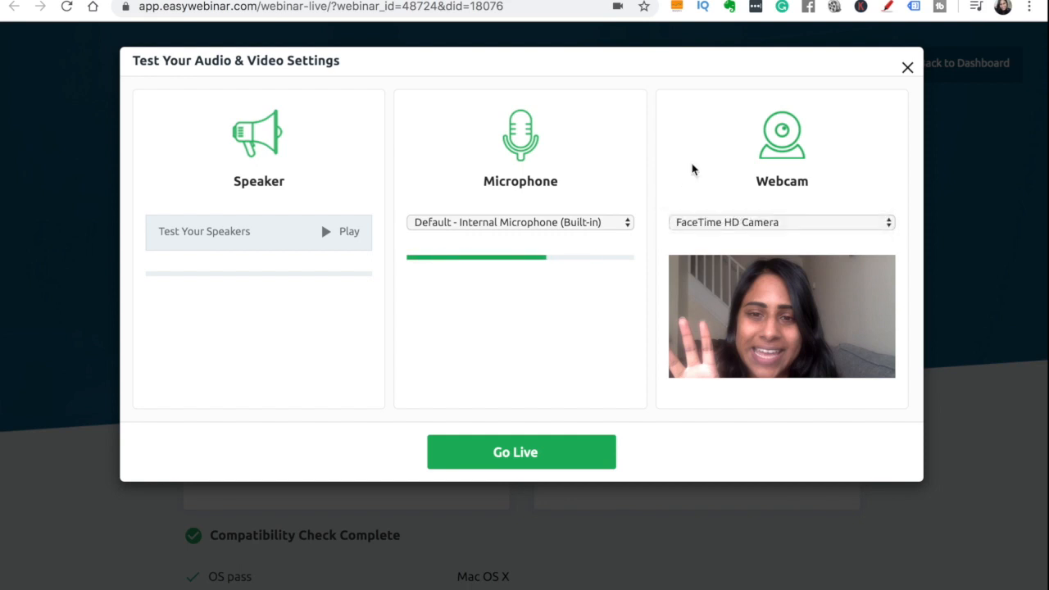
left_click(531, 462)
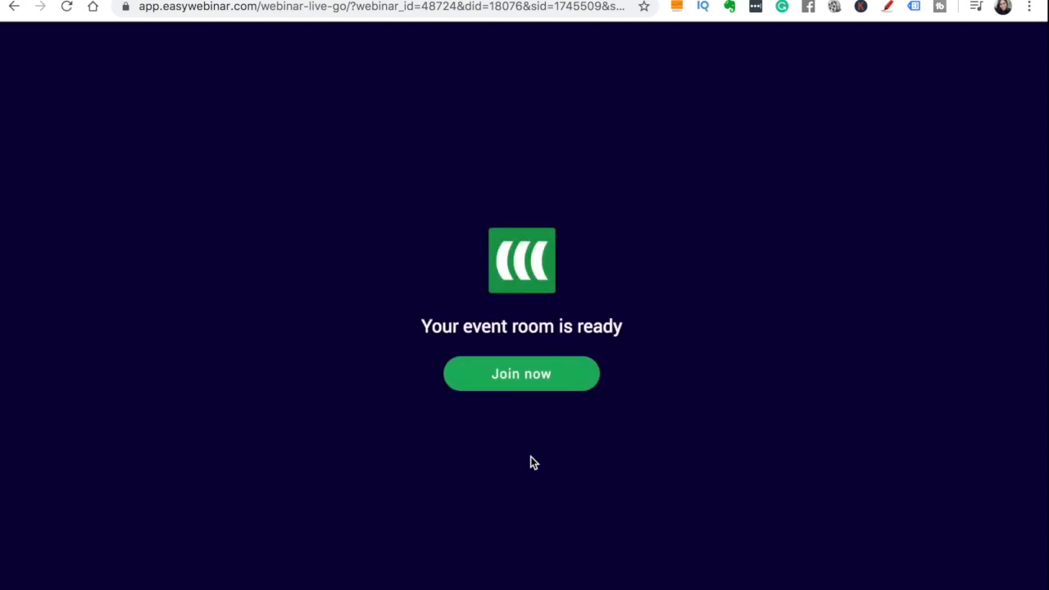
left_click(506, 387)
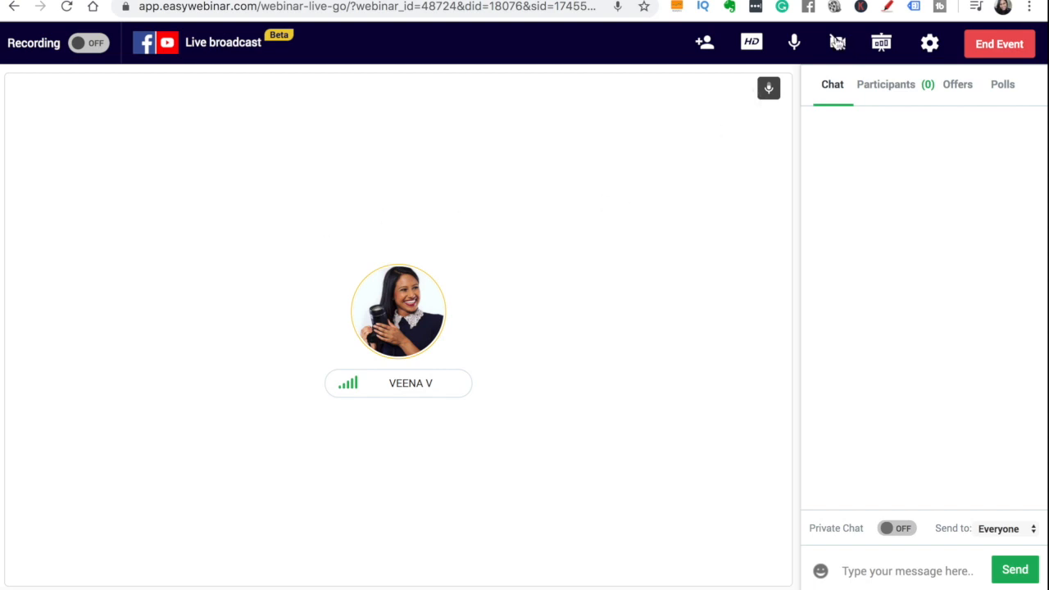
- Try the webcam on and off in the event room and look over the screen, slide and video sharing options
left_click(835, 45)
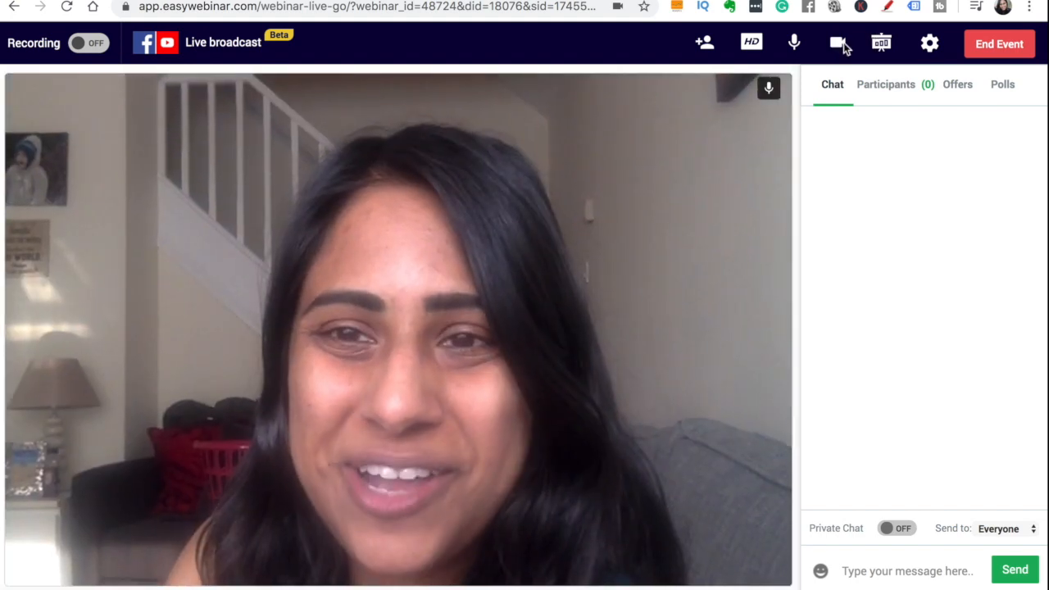
left_click(841, 46)
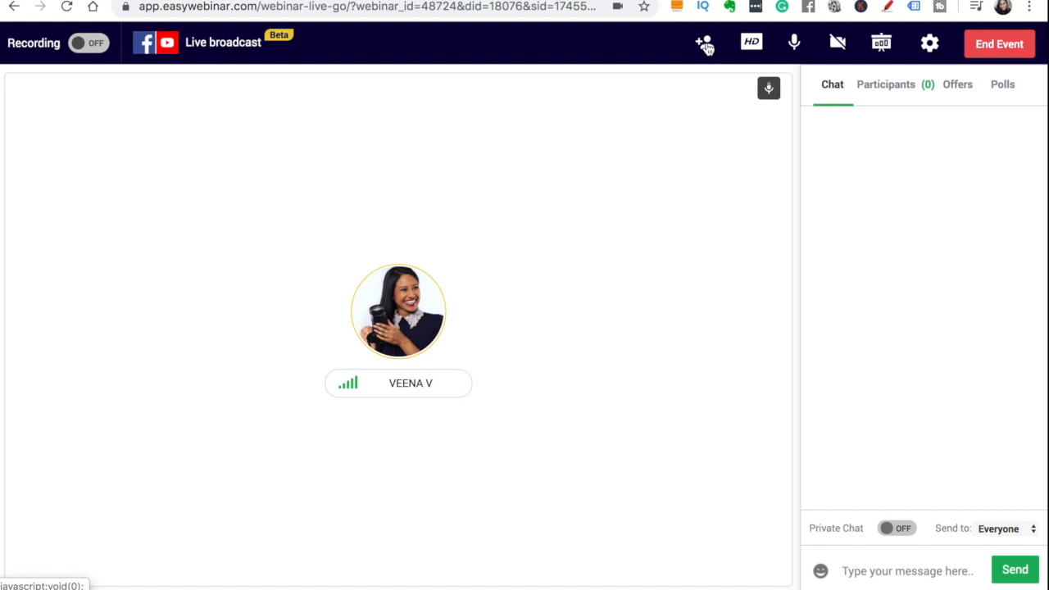
left_click(882, 46)
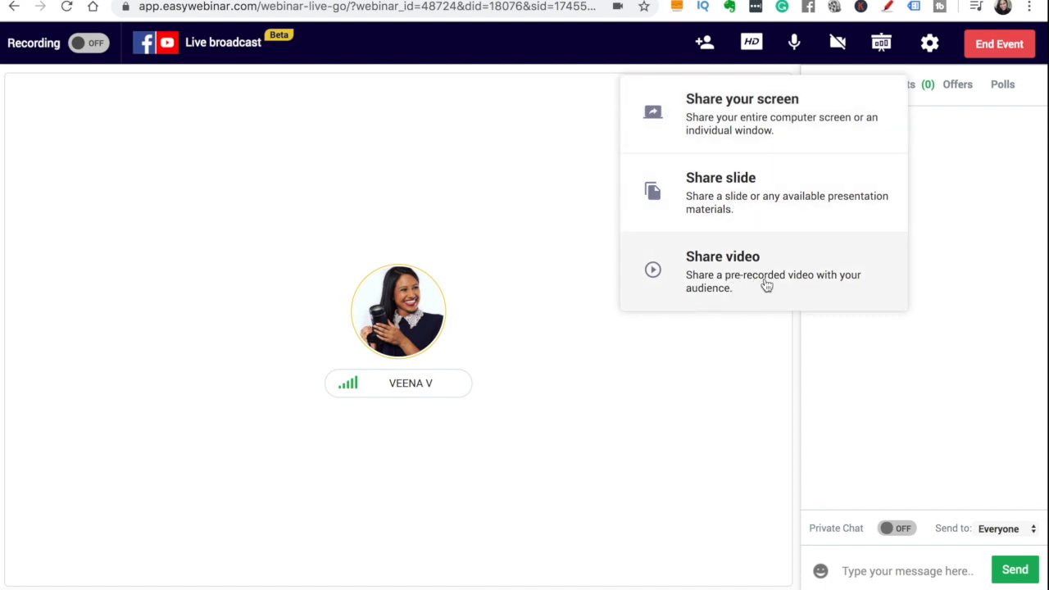
left_click(957, 149)
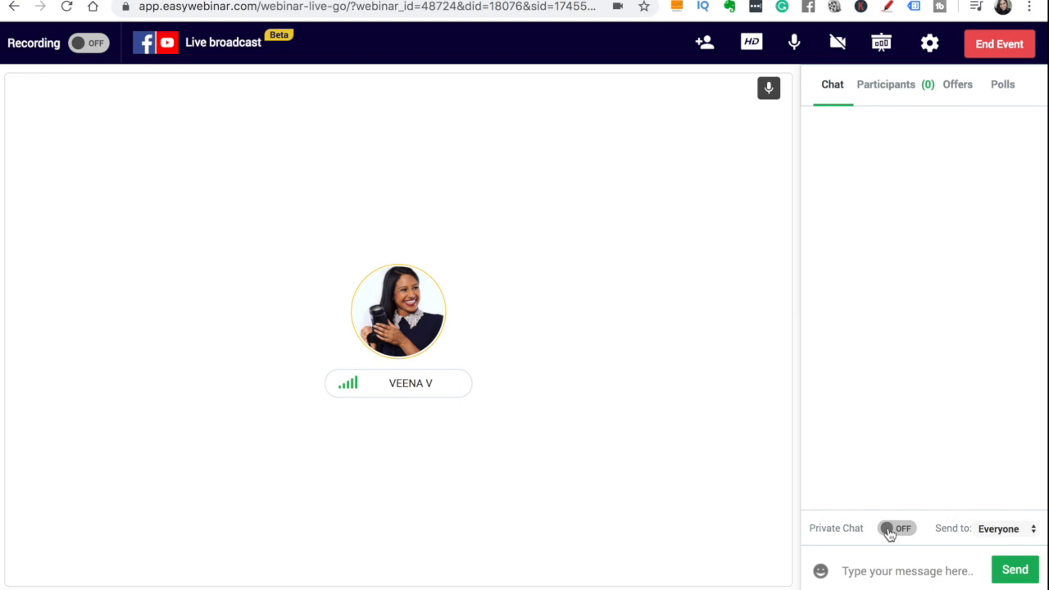
- Send the chat message "HEY STARTING IN 5 MINS" to everyone
left_click(871, 572)
type("HEY STAR")
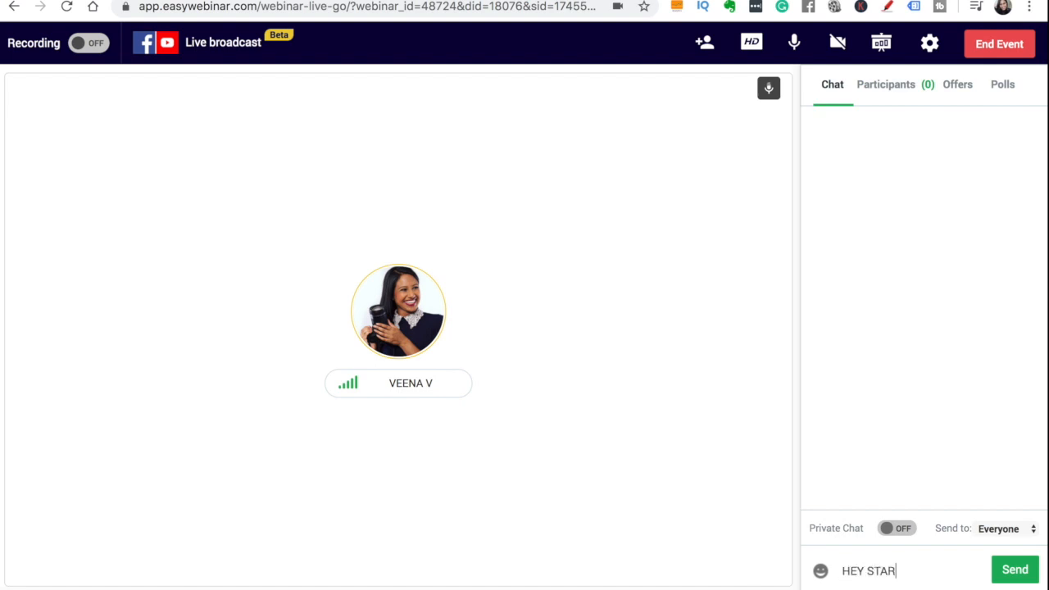
type("TING IN 5 MINS")
key("Return")
- Send a second chat message to everyone reading "GRAB A CUPPA AND A PEN AND PAPER±"
type("GRA")
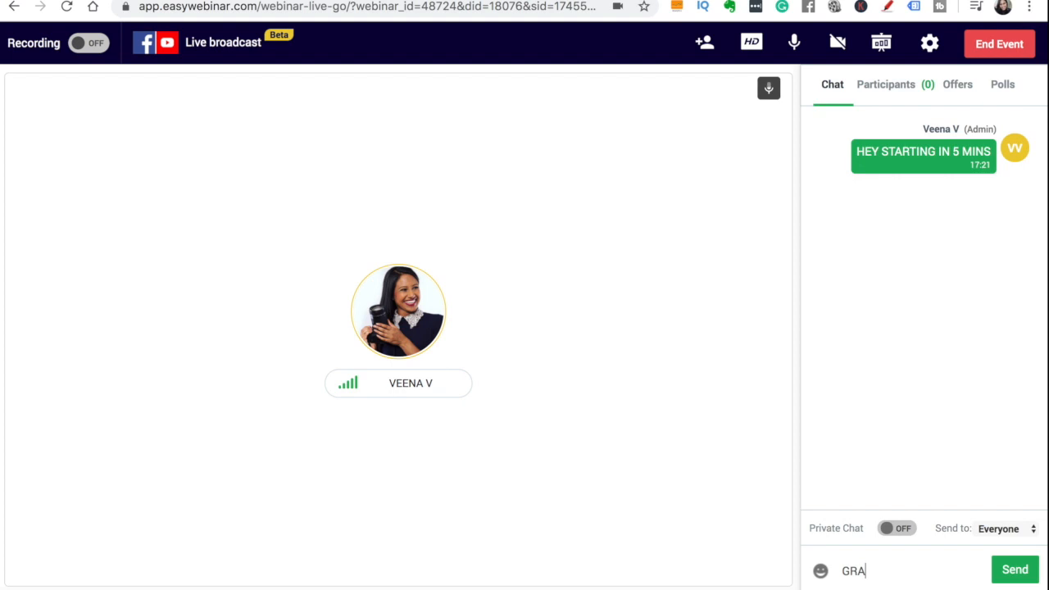
type("B A CUPPA AND A EN")
key("BackSpace")
key("BackSpace")
type("PEN AND PAPE")
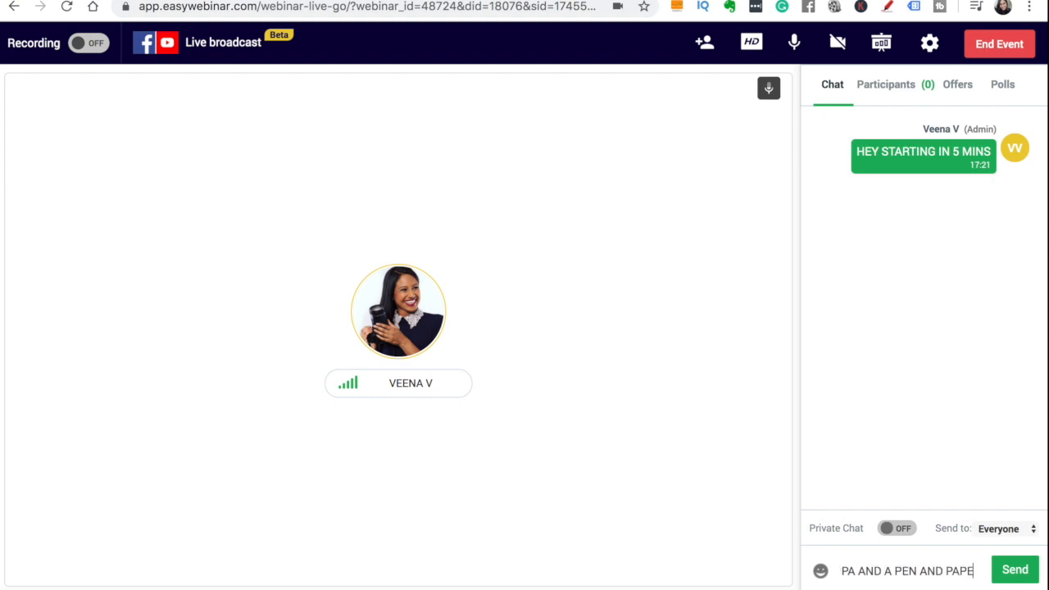
type("R!")
key("Return")
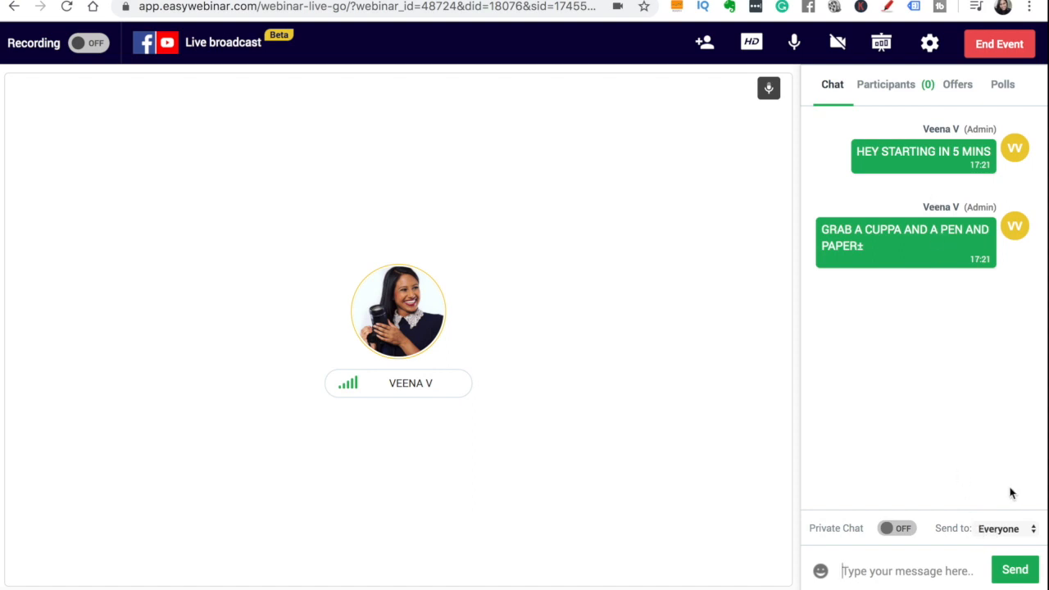
- Check the chat recipient choices, turn on Private Chat and send the test message "YSILGEVFSB"
left_click(997, 531)
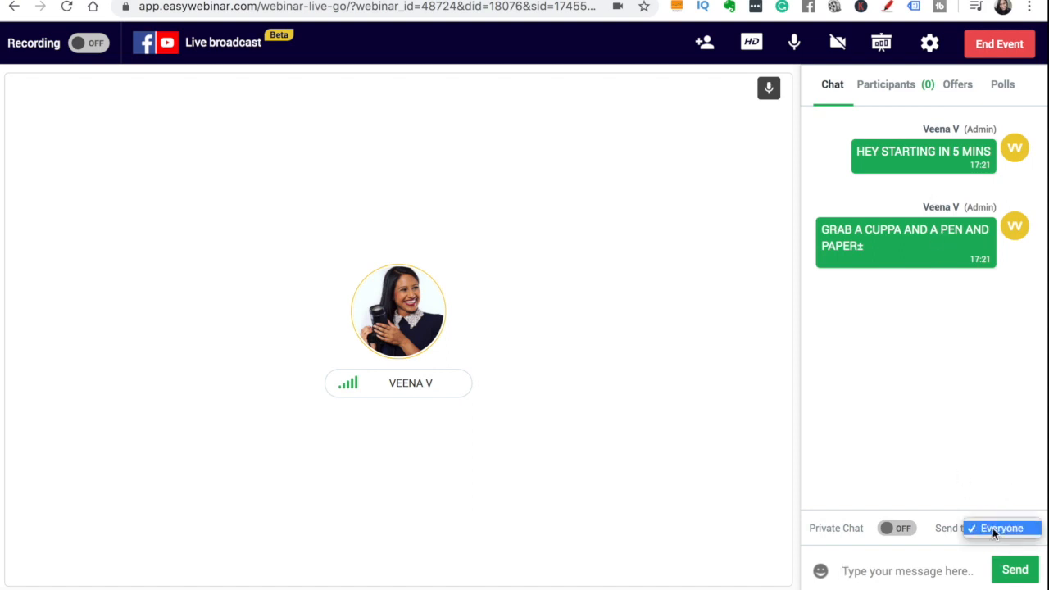
left_click(993, 528)
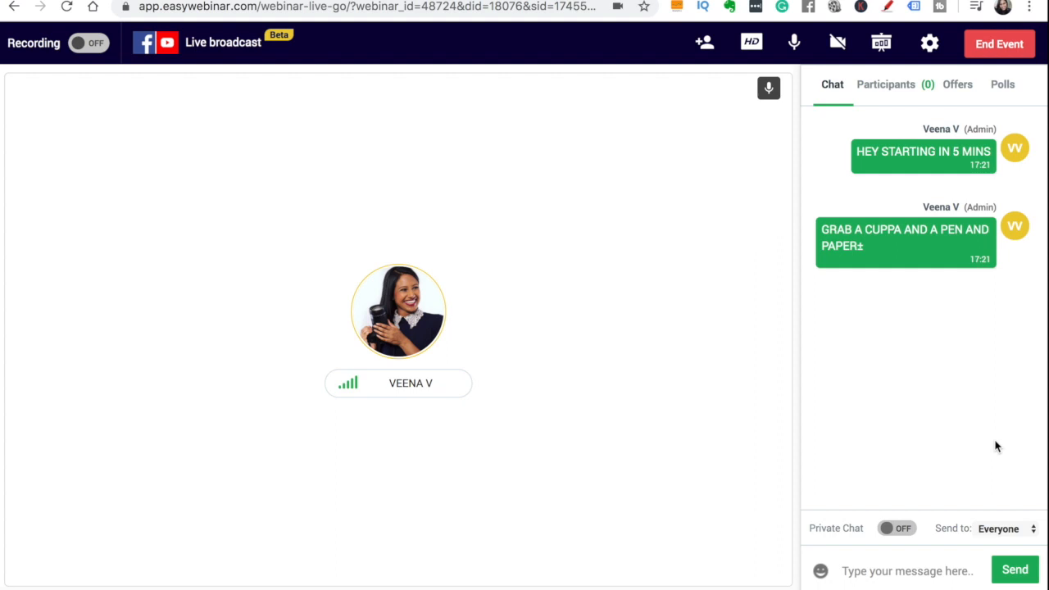
left_click(897, 531)
mouse_move(903, 256)
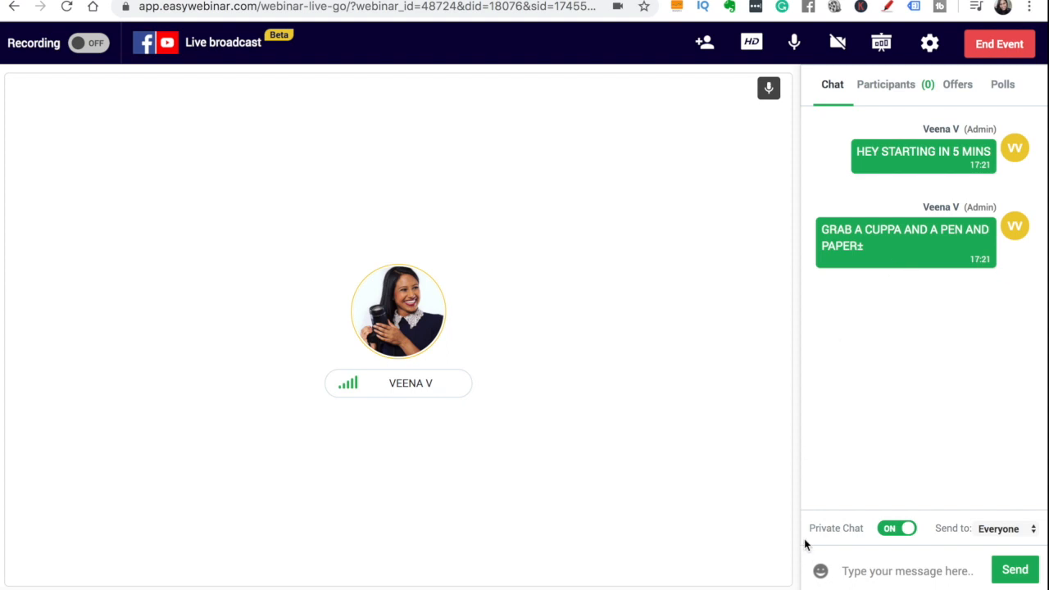
left_click(863, 569)
type("YSILGEVFSB")
key("Return")
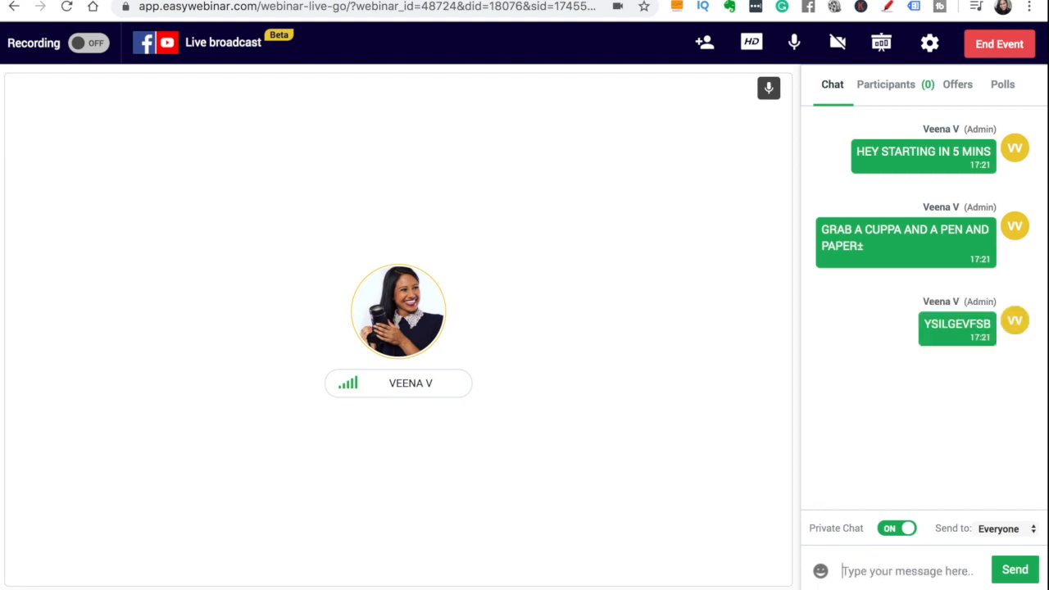
- View the participants list, then select the presenter's website offer and broadcast it to the attendees
mouse_move(967, 342)
left_click(874, 90)
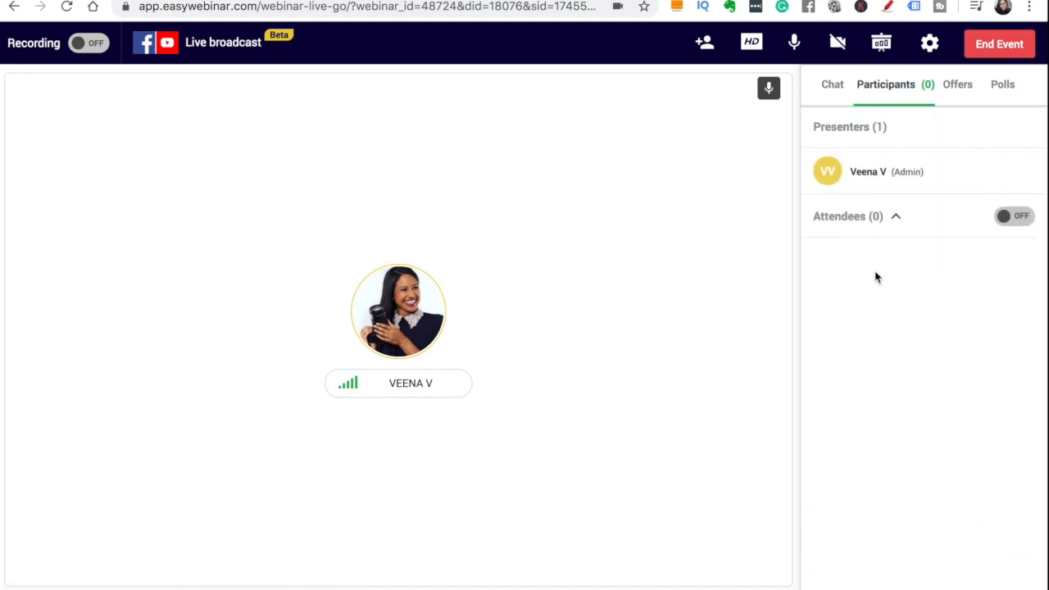
left_click(954, 88)
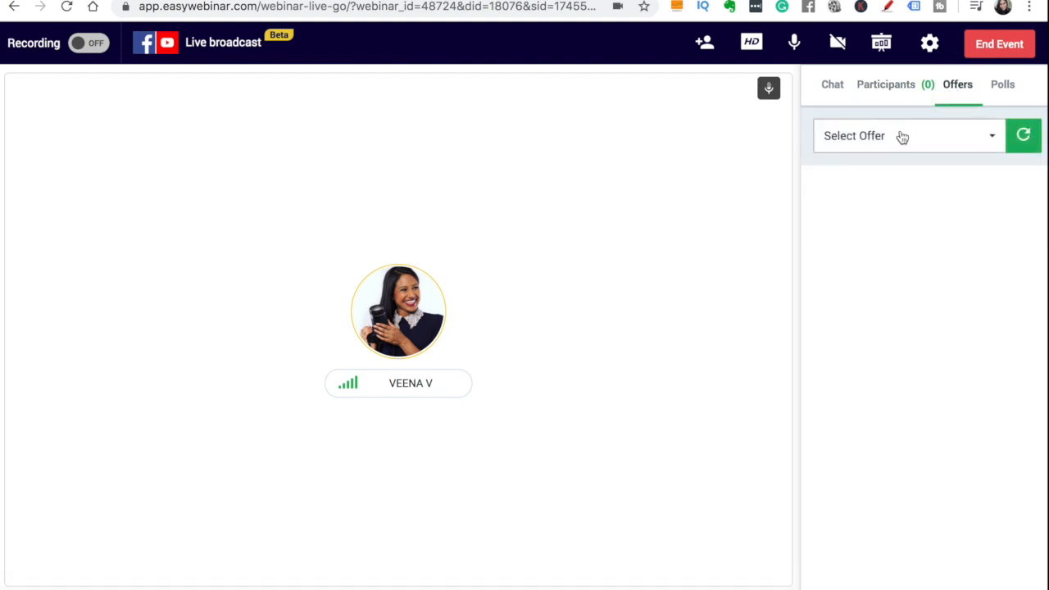
left_click(857, 141)
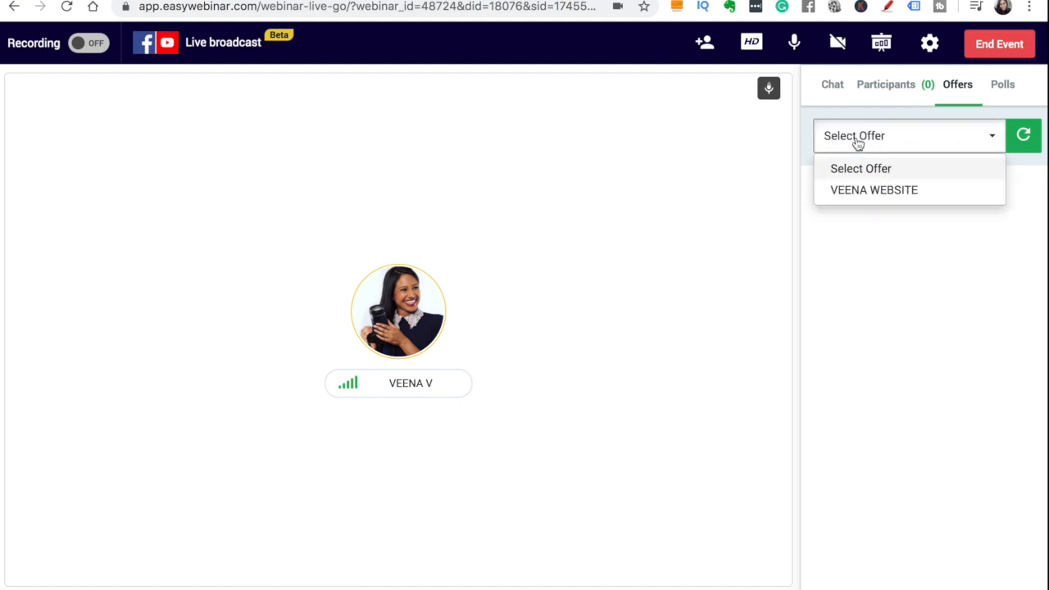
left_click(857, 190)
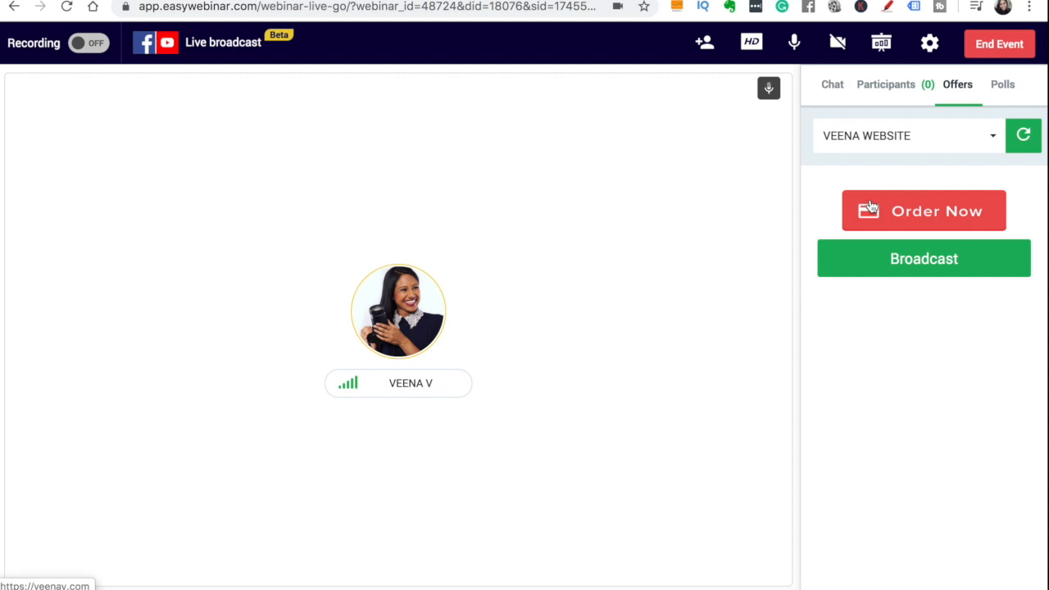
left_click(879, 269)
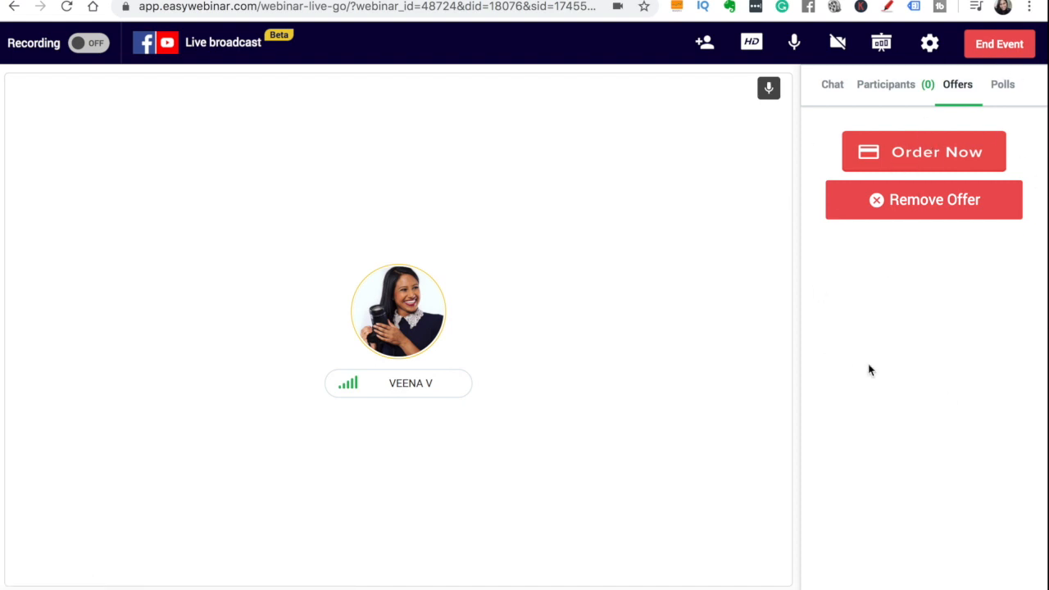
- Check where the broadcast offer's Order Now link leads, then return to the event room's chat
left_click(892, 154)
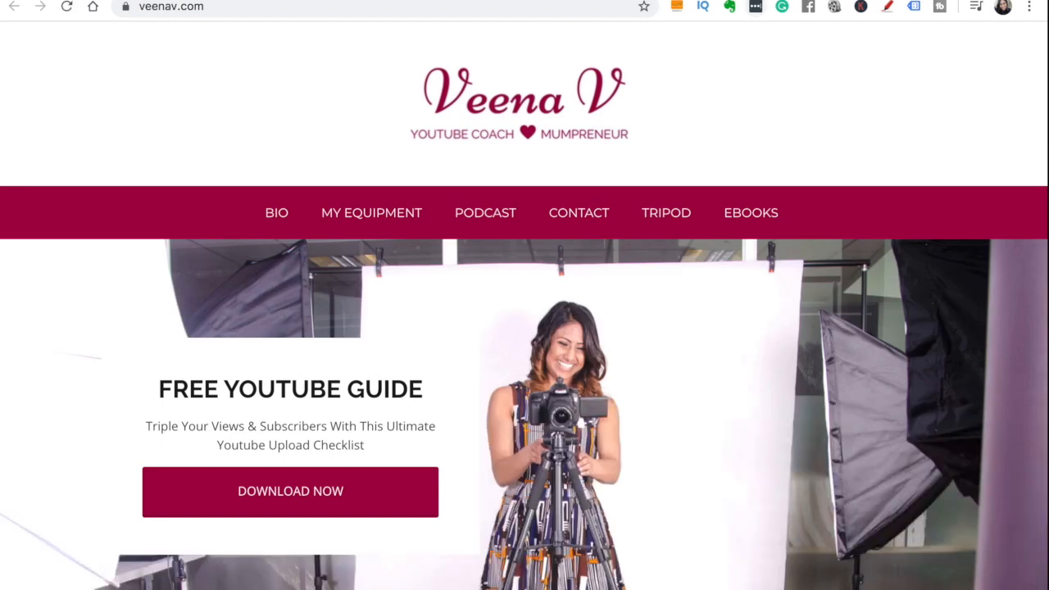
key("ctrl+shift+Tab")
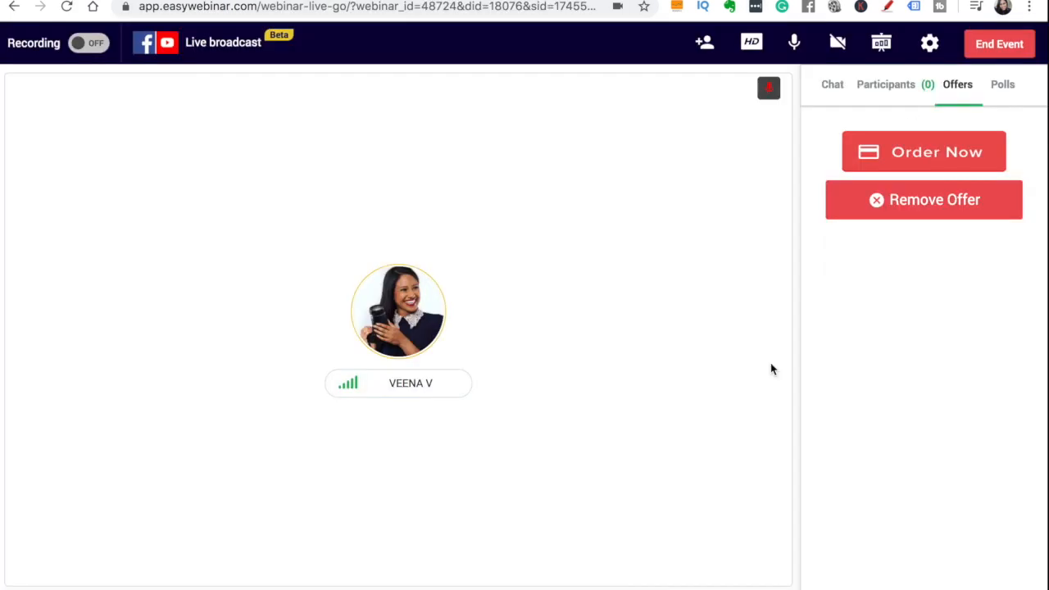
left_click(829, 85)
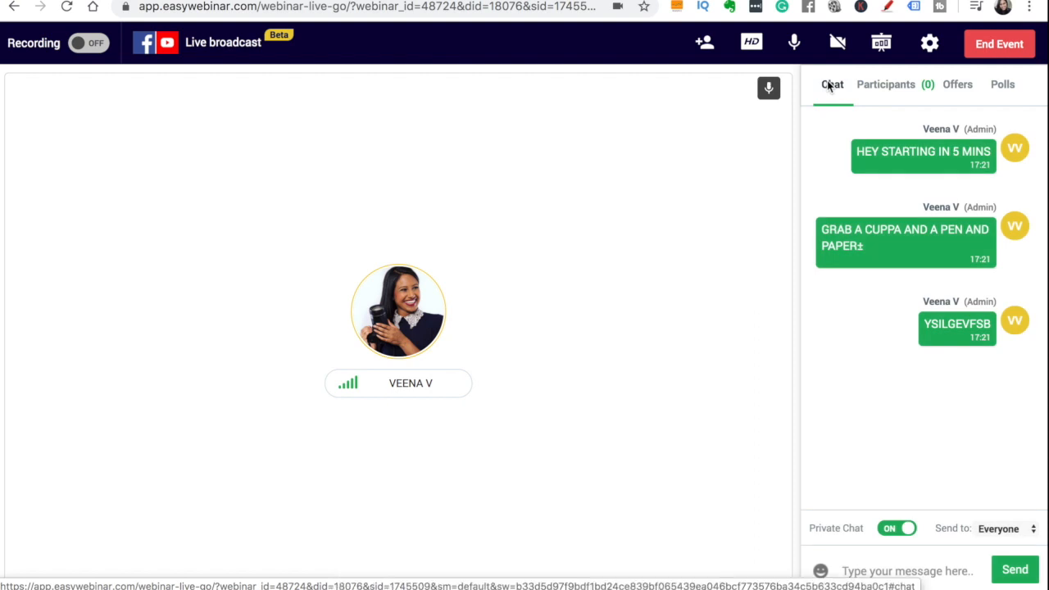
- End the live event for all attendees and presenters, confirm it, and go back to the dashboard
left_click(993, 49)
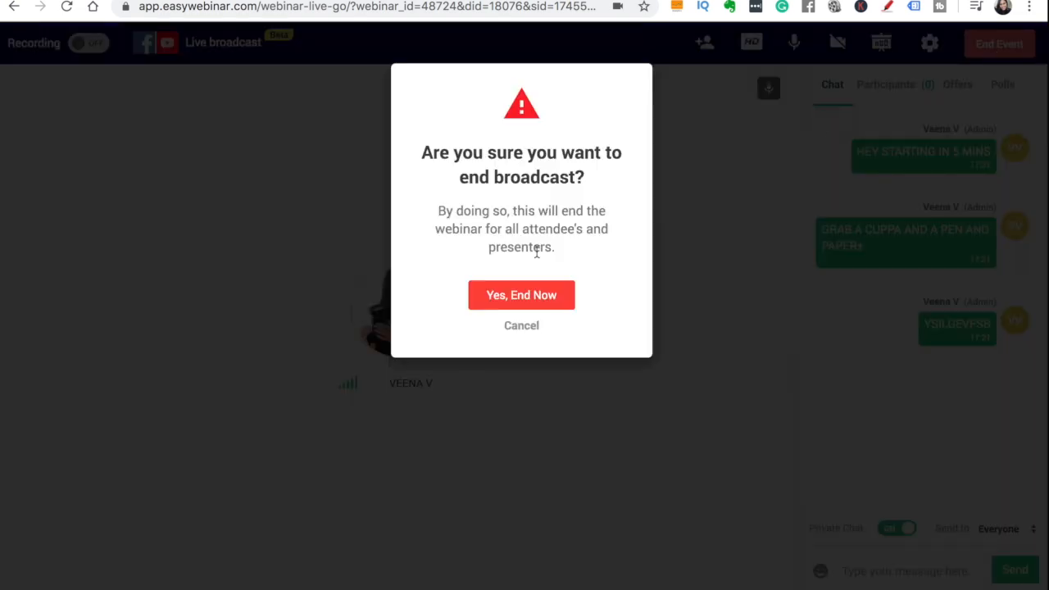
left_click(497, 297)
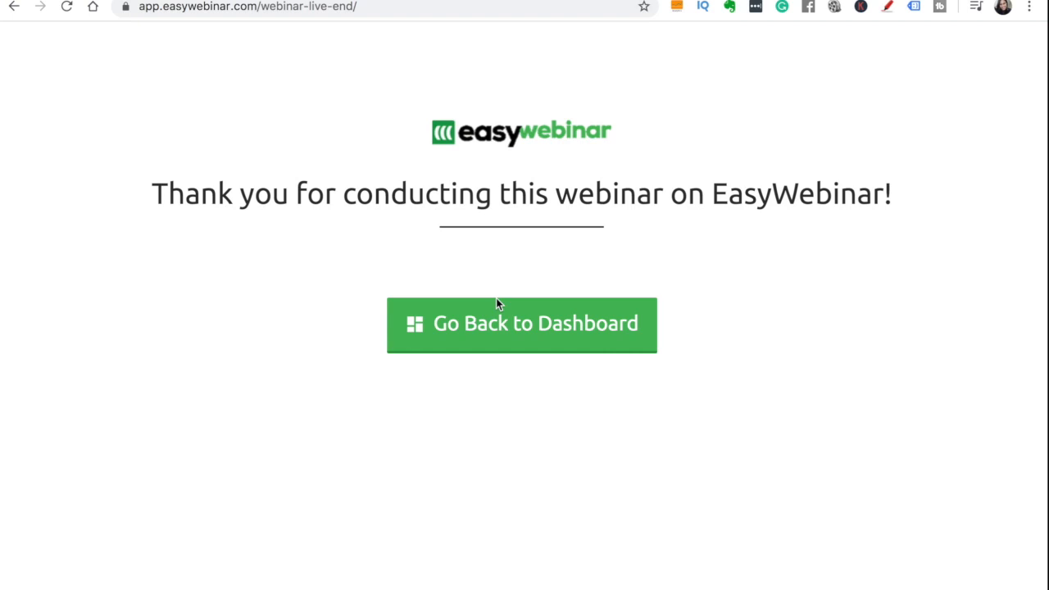
left_click(489, 336)
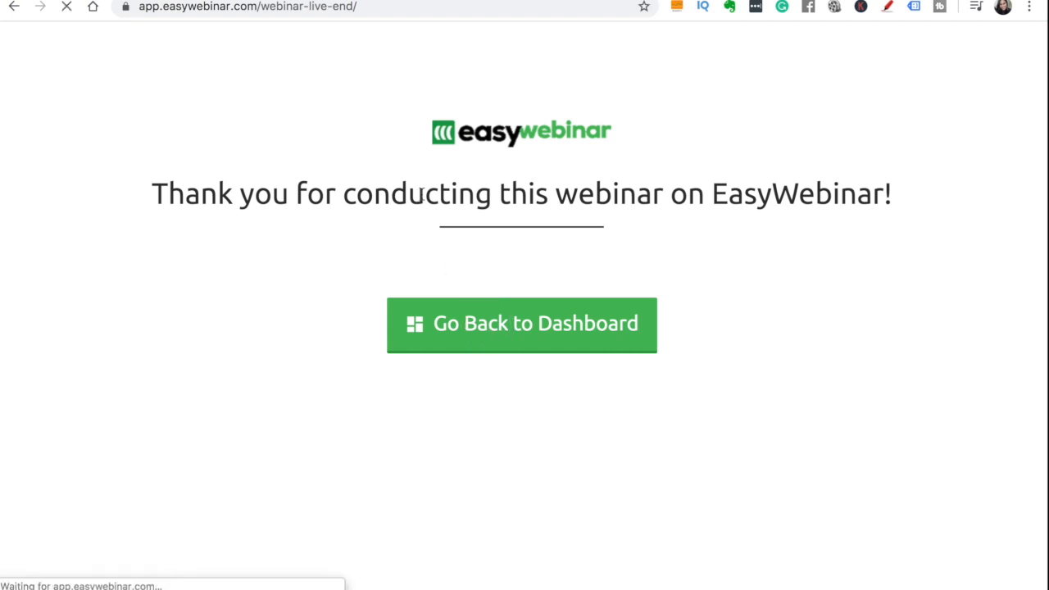